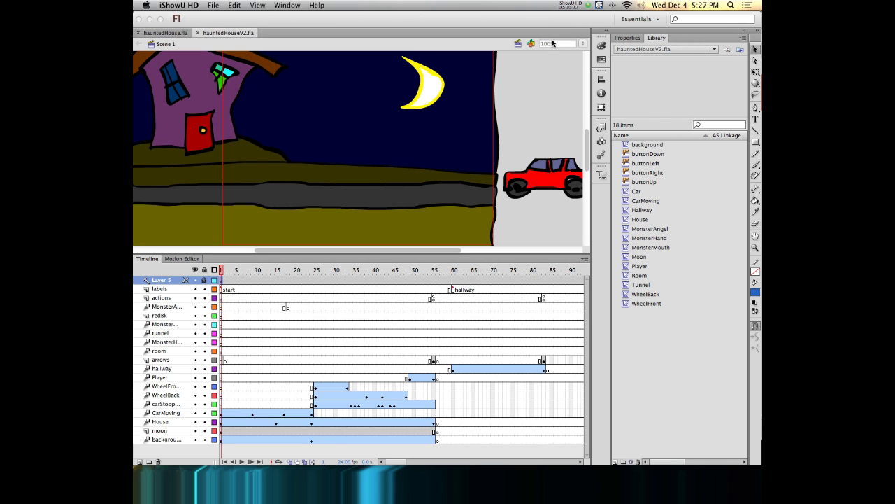
Scrub the timeline from frame 1 through frames 25 and 55 and into the hallway section to review the animation
{"action": "left_click", "coordinate": [224, 273]}
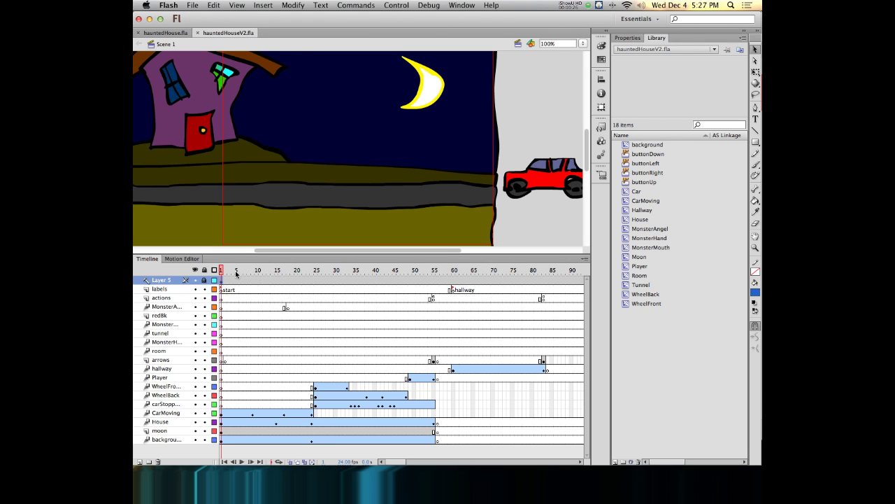
{"action": "left_click_drag", "start_coordinate": [224, 273], "coordinate": [316, 274]}
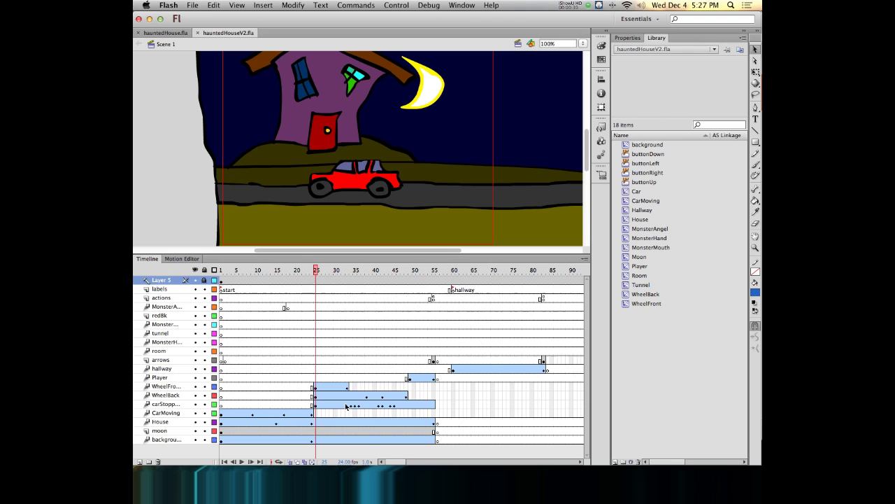
{"action": "left_click_drag", "start_coordinate": [316, 273], "coordinate": [435, 275]}
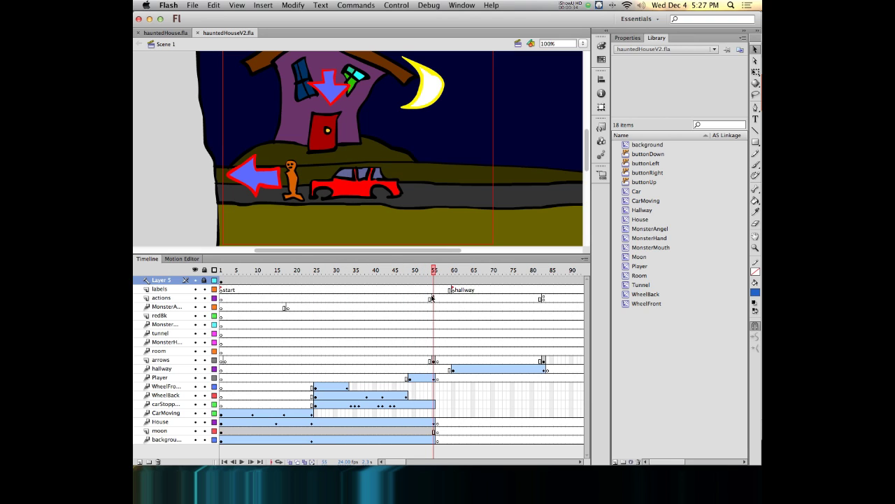
{"action": "left_click", "coordinate": [434, 299]}
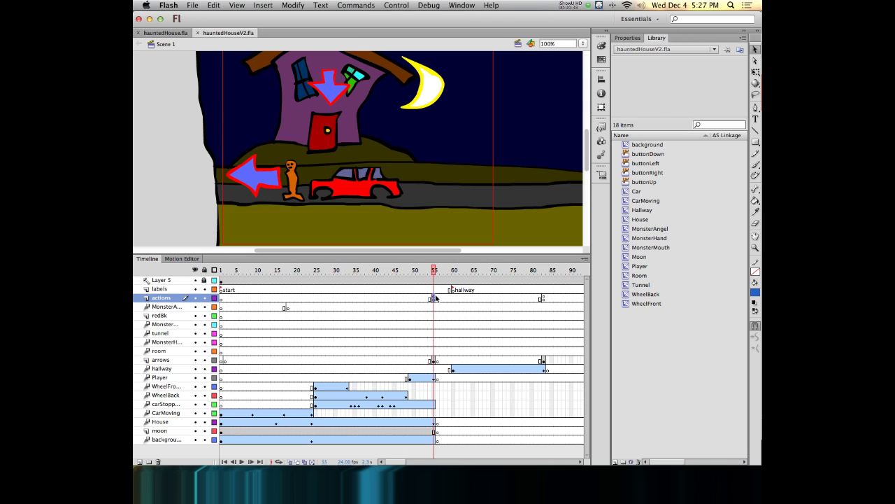
{"action": "key", "text": "alt+super+8"}
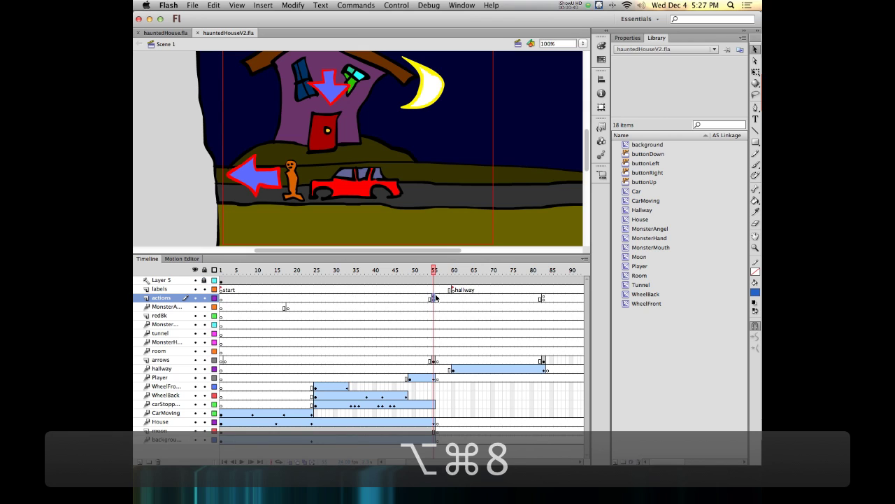
{"action": "scroll", "coordinate": [411, 304], "scroll_direction": "right", "scroll_amount": 5}
{"action": "left_click", "coordinate": [414, 298]}
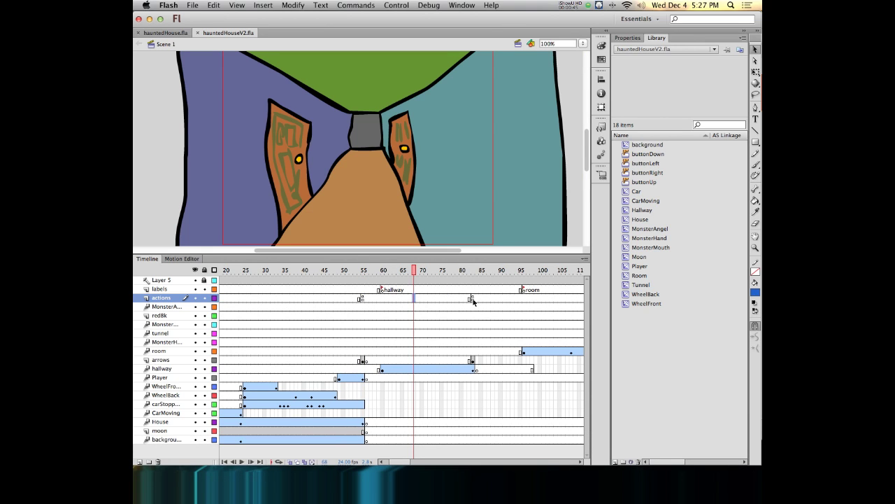
{"action": "left_click", "coordinate": [363, 272]}
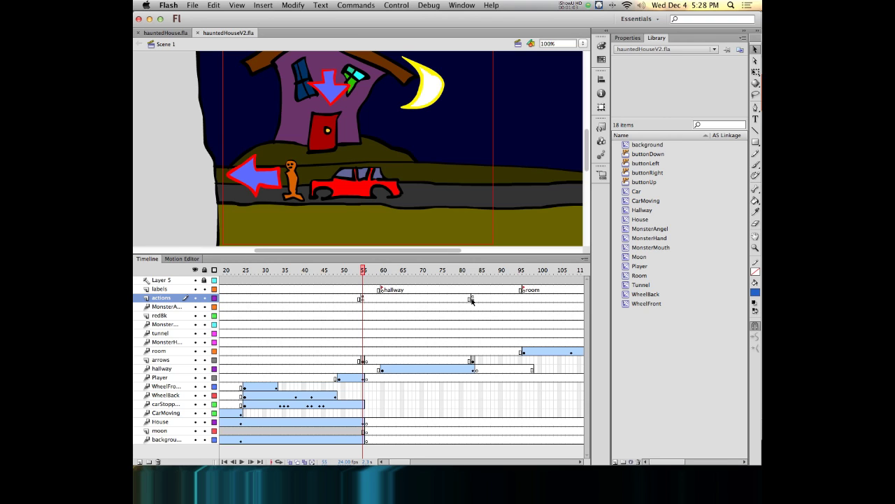
{"action": "key", "text": "alt+super+8"}
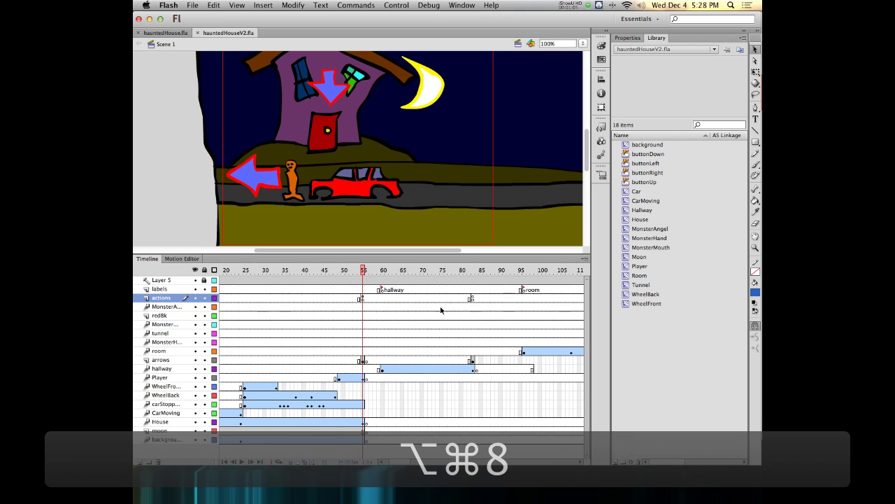
Open the script of the frame 55 keyframe on the actions layer and enlarge the Actions window to show all its code
{"action": "left_click", "coordinate": [364, 299]}
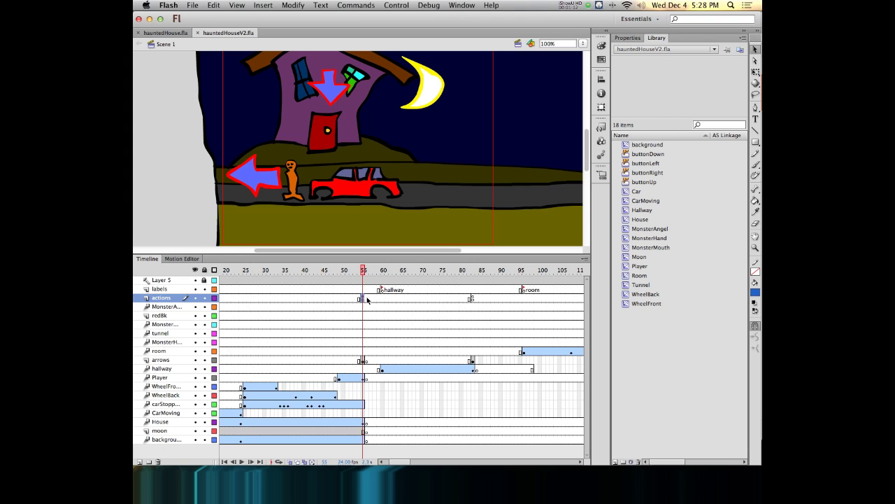
{"action": "left_click", "coordinate": [462, 5]}
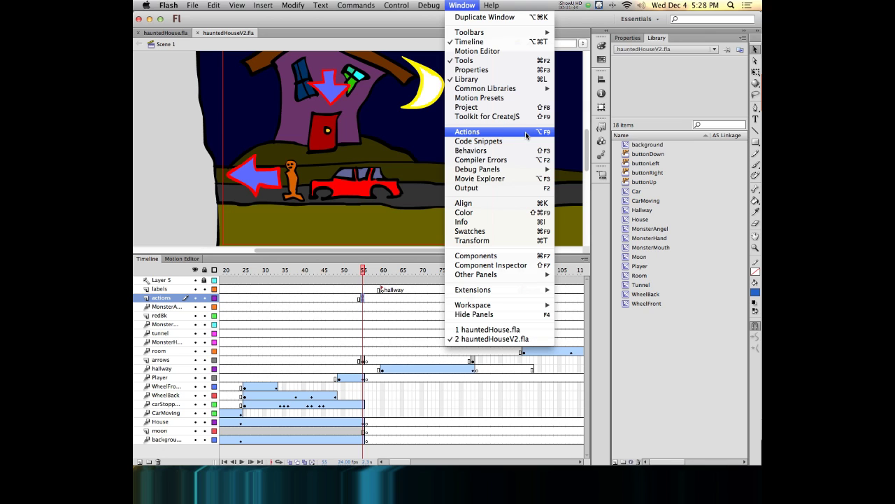
{"action": "left_click", "coordinate": [526, 132]}
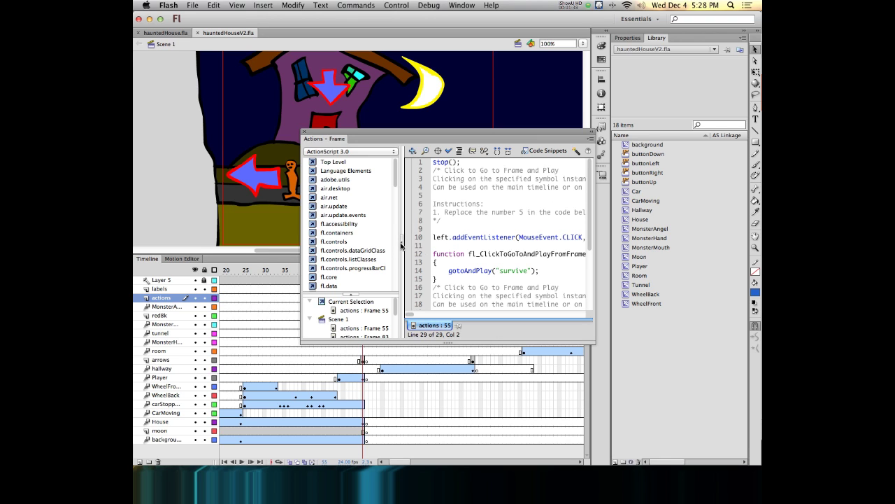
{"action": "left_click_drag", "start_coordinate": [412, 137], "coordinate": [274, 80]}
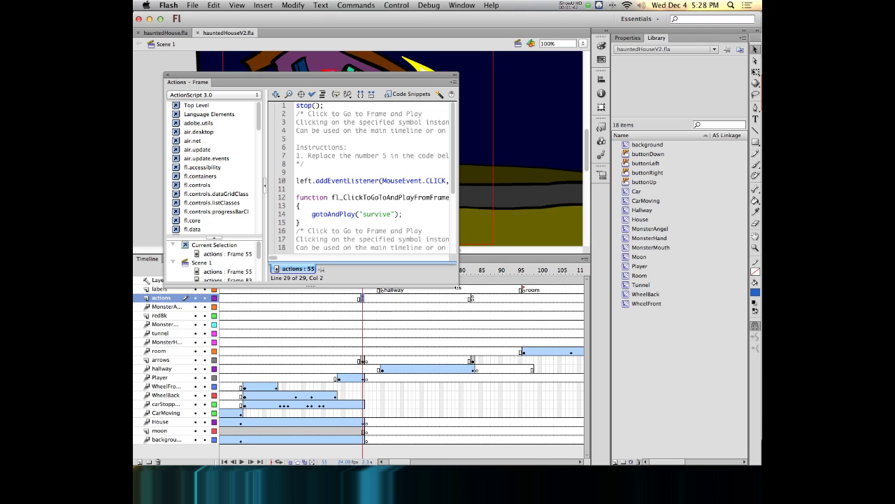
{"action": "left_click_drag", "start_coordinate": [456, 285], "coordinate": [680, 287]}
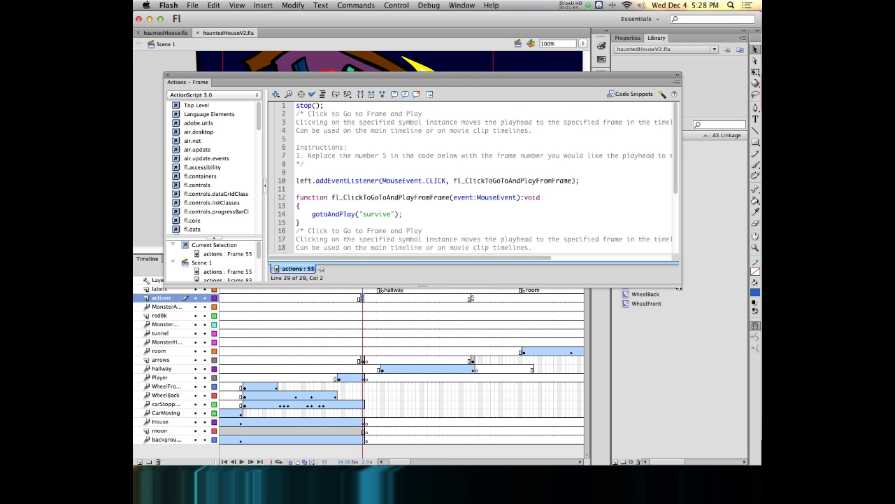
{"action": "left_click_drag", "start_coordinate": [492, 288], "coordinate": [467, 386]}
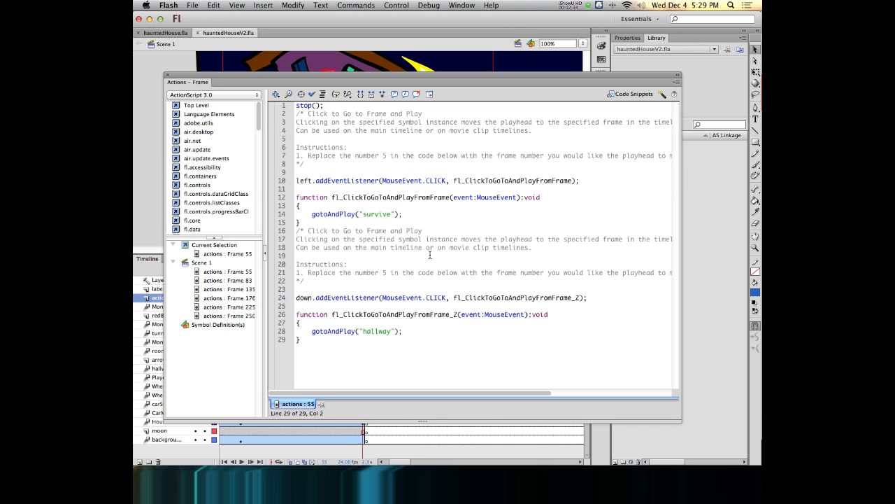
Enlarge the script text and collapse the Actions window's side pane so the code gets the full width
{"action": "key", "text": "super+equal"}
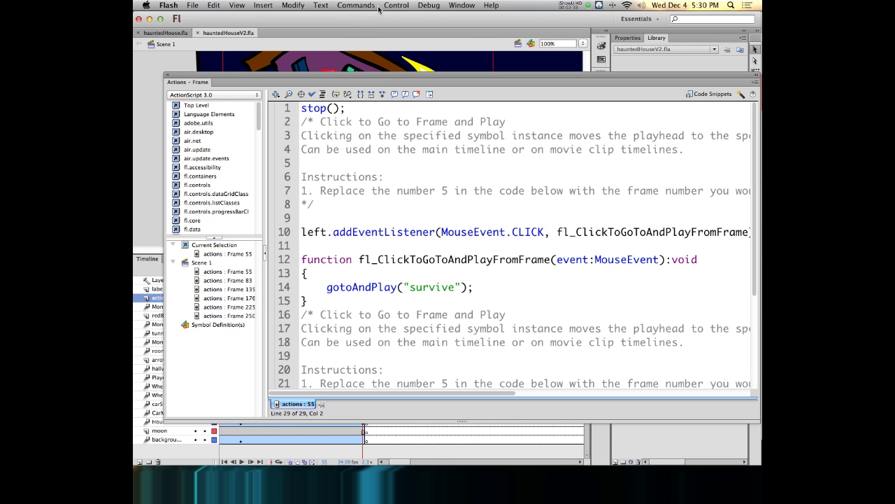
{"action": "left_click_drag", "start_coordinate": [375, 75], "coordinate": [362, 45]}
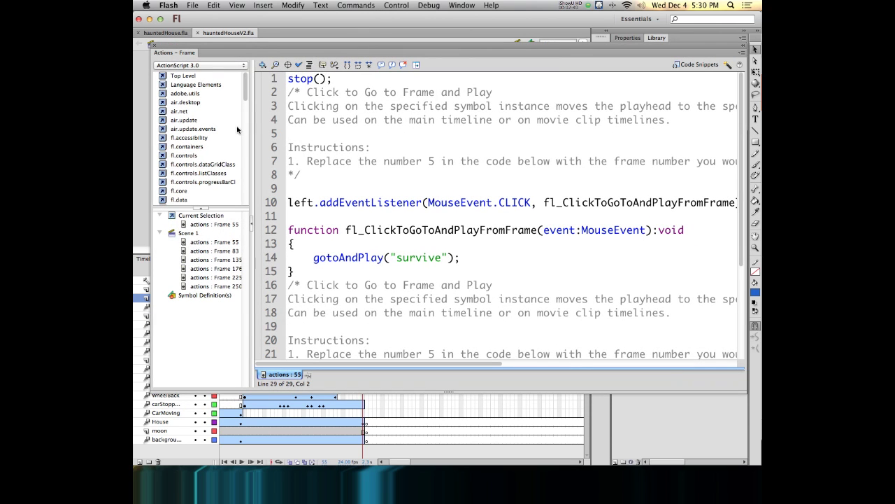
{"action": "left_click", "coordinate": [253, 225]}
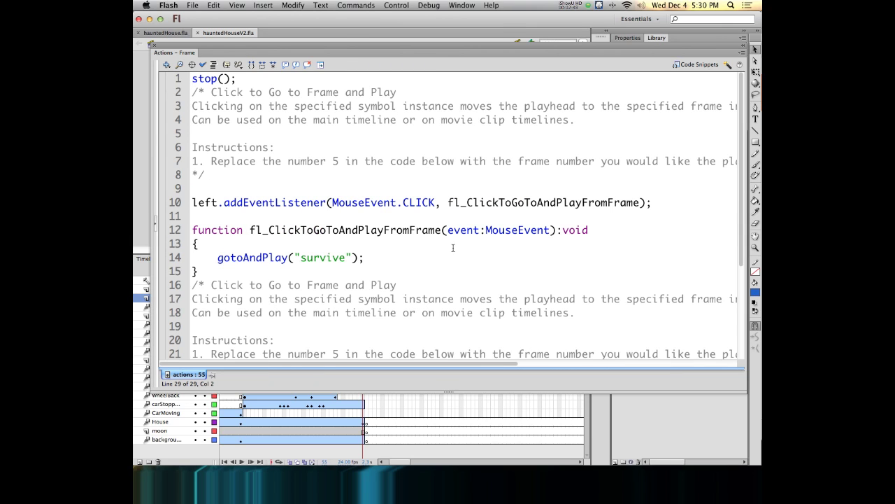
{"action": "left_click", "coordinate": [462, 4]}
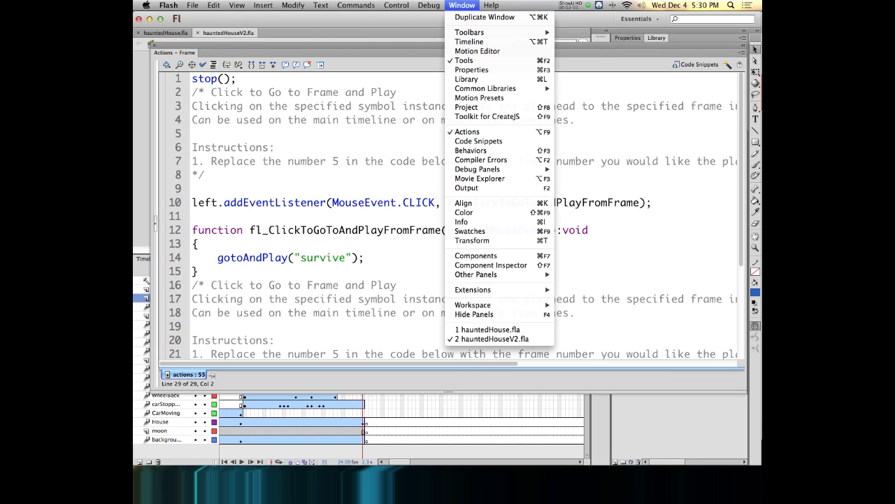
{"action": "left_click", "coordinate": [469, 133]}
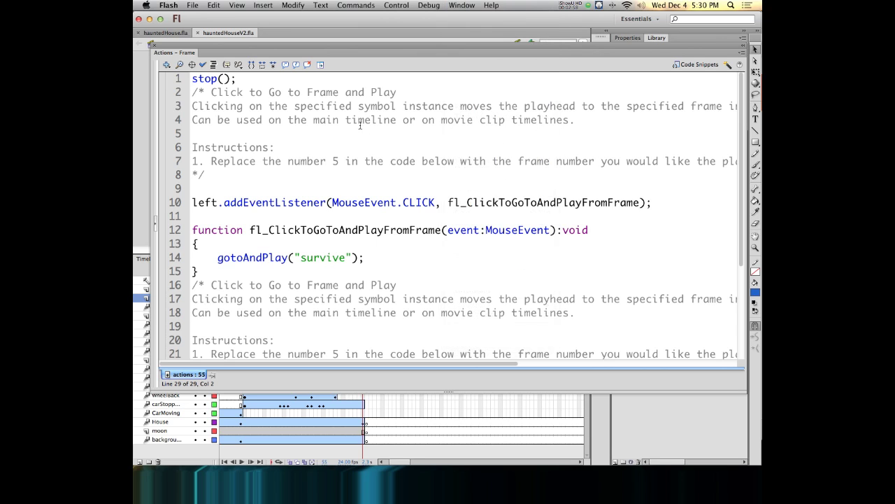
Collapse the floating Actions window to an icon and check that it expands and closes from there
{"action": "left_click_drag", "start_coordinate": [269, 45], "coordinate": [294, 66]}
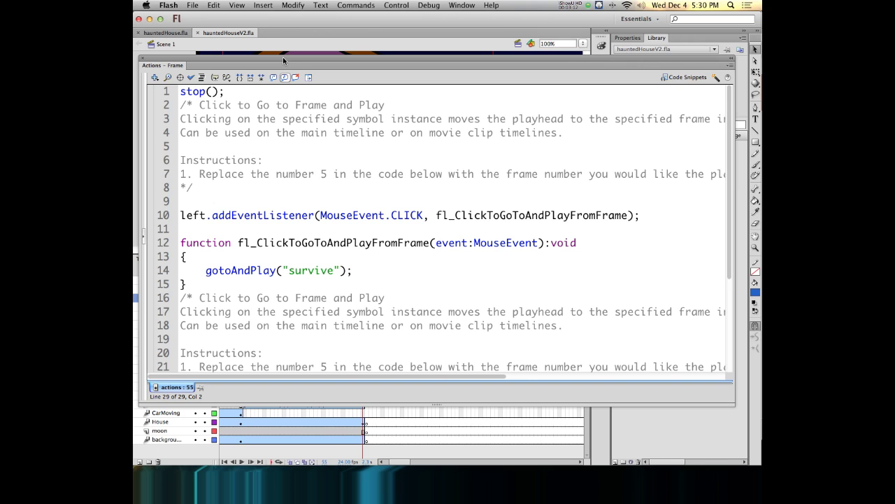
{"action": "mouse_move", "coordinate": [303, 62]}
{"action": "left_mouse_down"}
{"action": "mouse_move", "coordinate": [301, 77]}
{"action": "mouse_move", "coordinate": [250, 45]}
{"action": "mouse_move", "coordinate": [310, 65]}
{"action": "left_mouse_up"}
{"action": "double_click", "coordinate": [310, 65]}
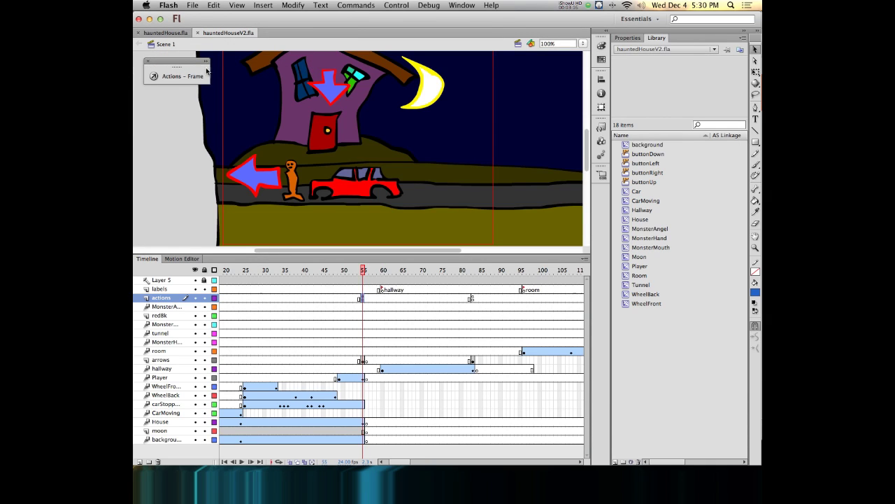
{"action": "left_click", "coordinate": [179, 79]}
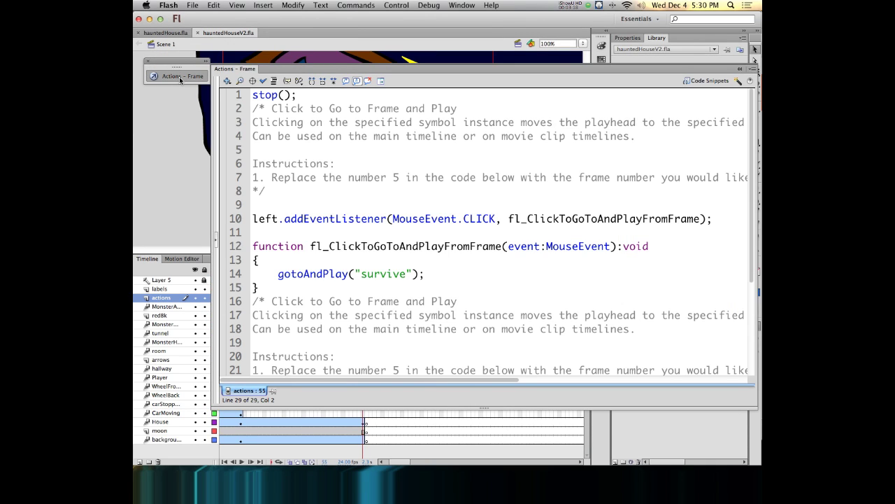
{"action": "left_click", "coordinate": [180, 79]}
{"action": "left_click_drag", "start_coordinate": [180, 62], "coordinate": [174, 69]}
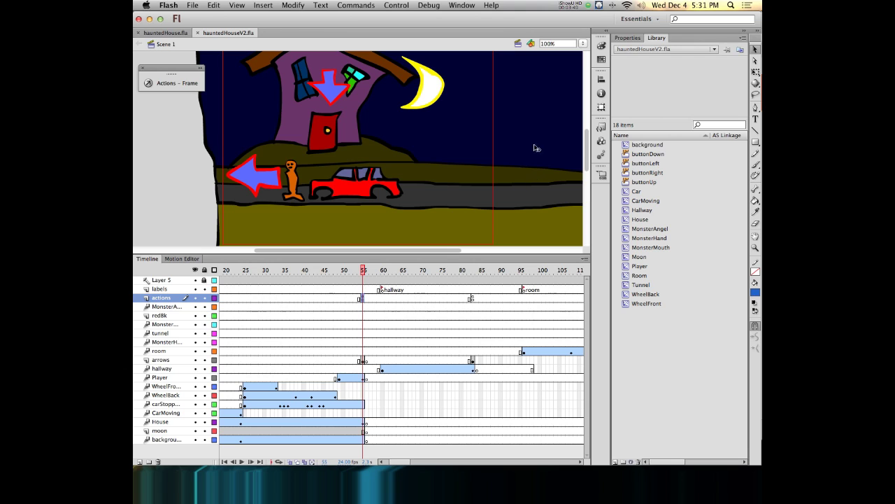
Dock the collapsed Actions panel with the other panel icons beside the stage and expand it from its docked icon
{"action": "left_click_drag", "start_coordinate": [171, 70], "coordinate": [601, 46]}
{"action": "left_click", "coordinate": [601, 46]}
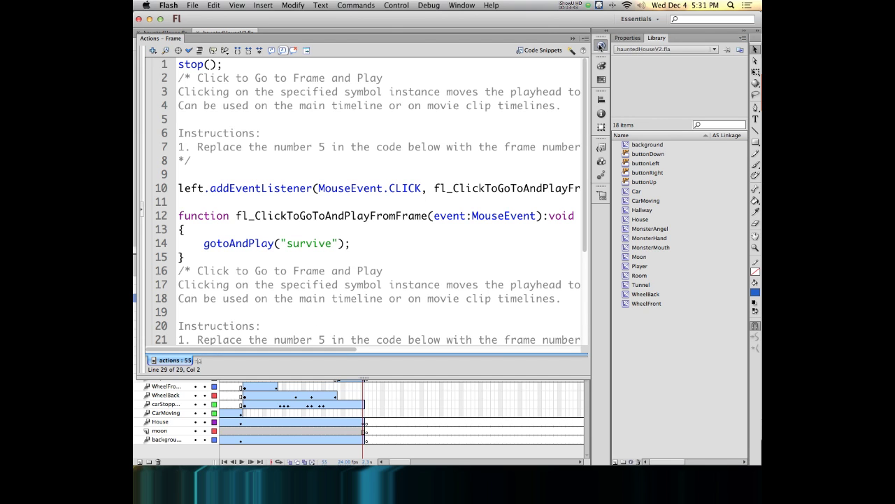
{"action": "left_click", "coordinate": [601, 46]}
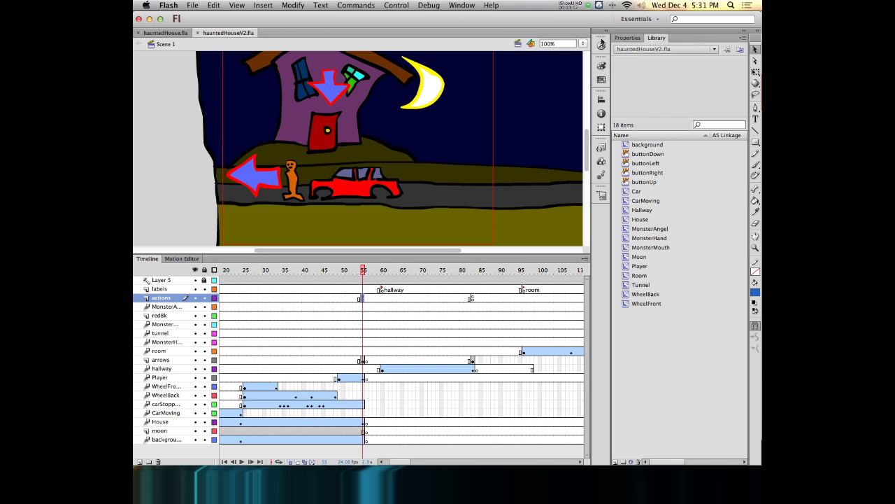
{"action": "left_click", "coordinate": [601, 47]}
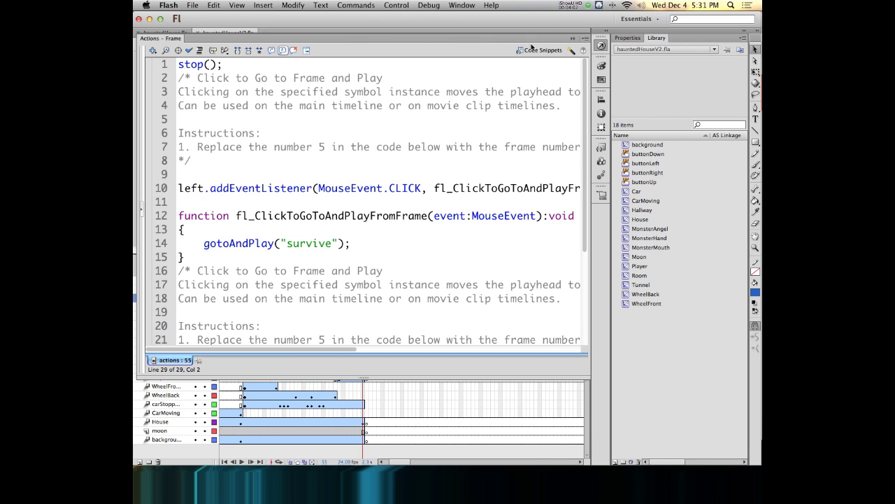
{"action": "left_click", "coordinate": [601, 47]}
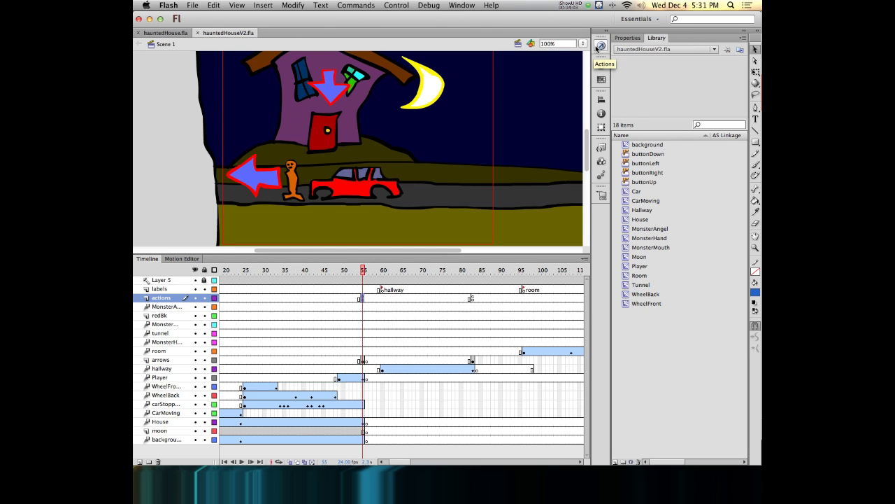
{"action": "left_click", "coordinate": [601, 47]}
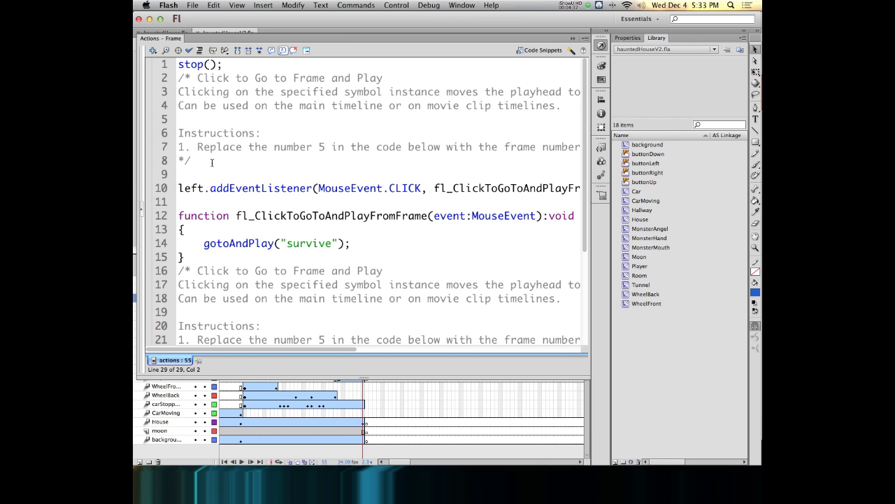
Delete both "Click to Go to Frame and Play" comment blocks from the frame 55 script, leaving a blank line between the two button handlers
{"action": "left_click_drag", "start_coordinate": [198, 162], "coordinate": [165, 80]}
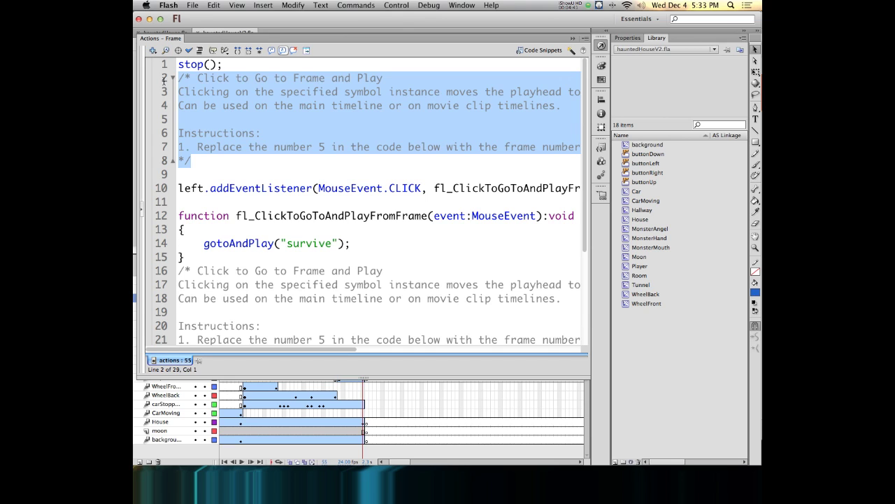
{"action": "key", "text": "BackSpace"}
{"action": "key", "text": "BackSpace"}
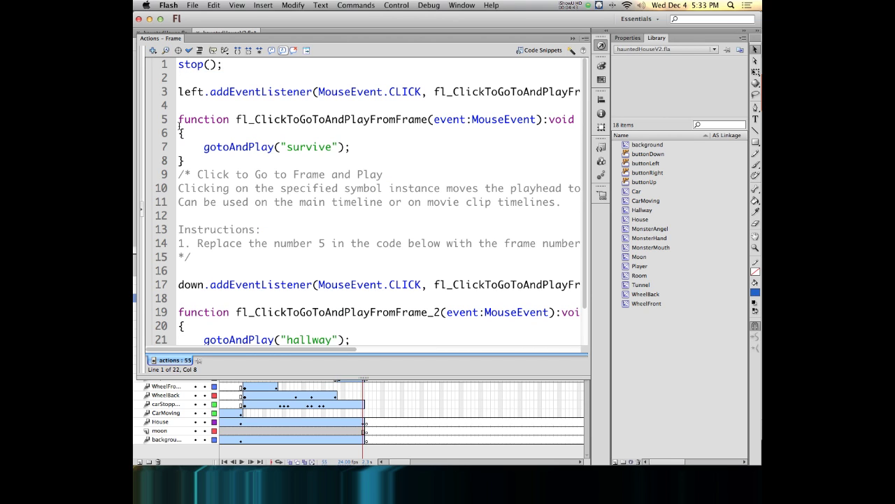
{"action": "left_click_drag", "start_coordinate": [179, 175], "coordinate": [159, 265]}
{"action": "key", "text": "BackSpace"}
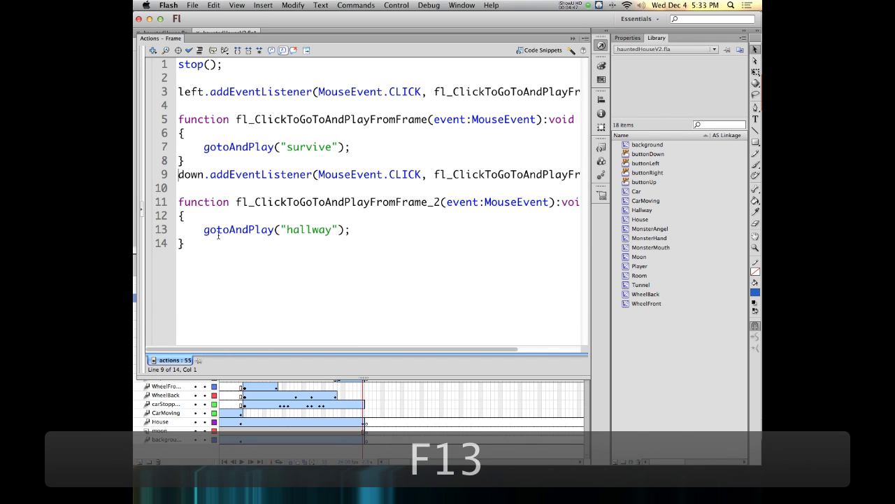
{"action": "key", "text": "Return"}
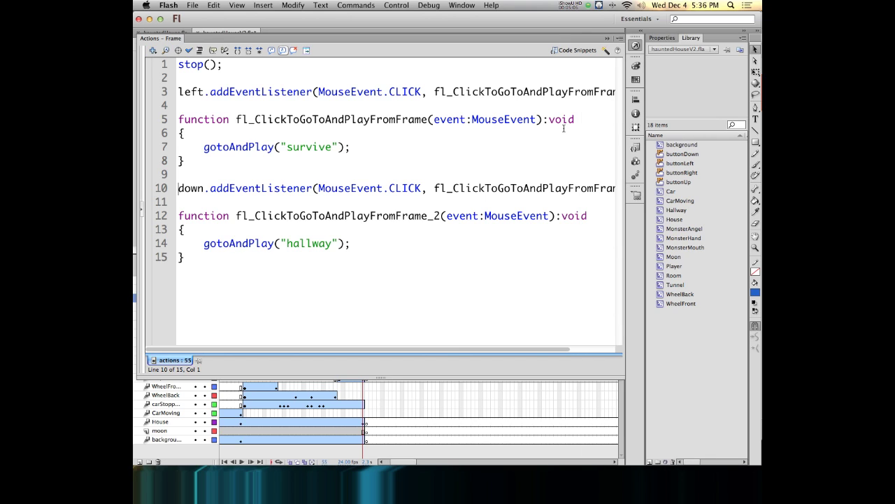
Examine the left and down button handlers, highlighting the left handler's code and its gotoAndPlay("survive"); line
{"action": "left_click_drag", "start_coordinate": [242, 92], "coordinate": [355, 247]}
{"action": "left_click", "coordinate": [364, 245]}
{"action": "left_click_drag", "start_coordinate": [180, 91], "coordinate": [168, 145]}
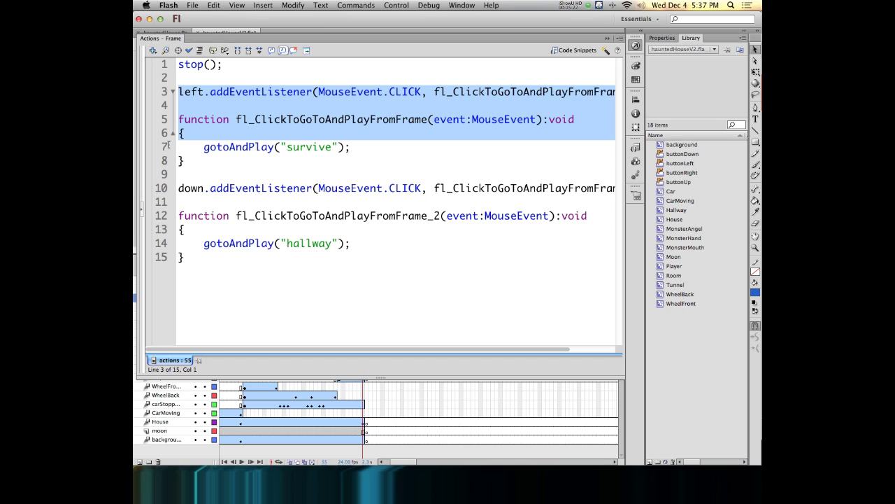
{"action": "left_click", "coordinate": [287, 146]}
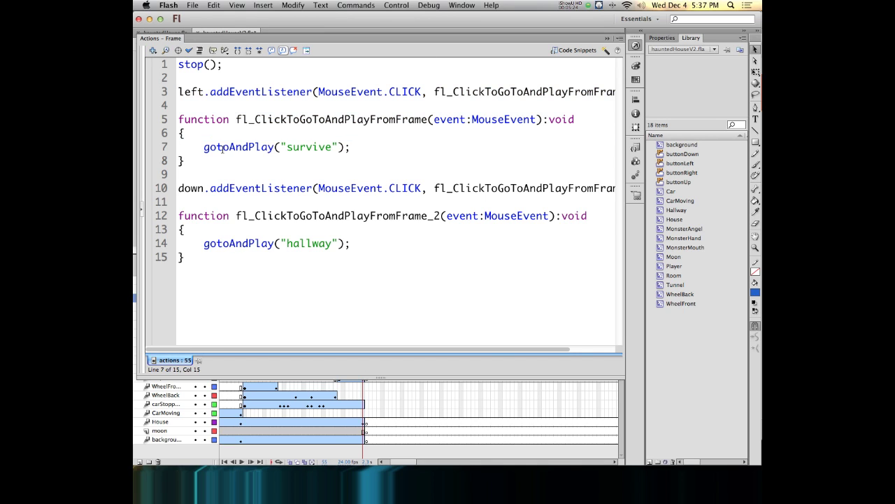
{"action": "left_click_drag", "start_coordinate": [203, 148], "coordinate": [354, 149]}
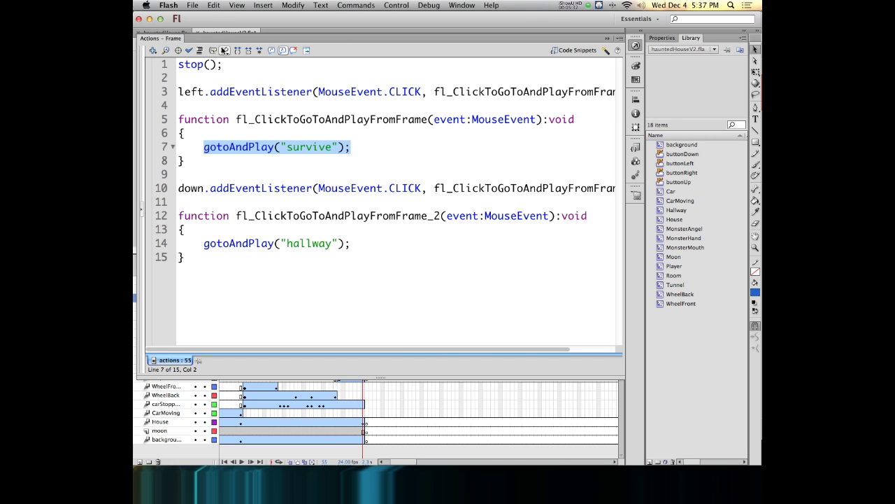
Highlight the stop(); line in the frame 55 script and collapse the Actions panel
{"action": "left_click", "coordinate": [229, 65]}
{"action": "left_click", "coordinate": [163, 64]}
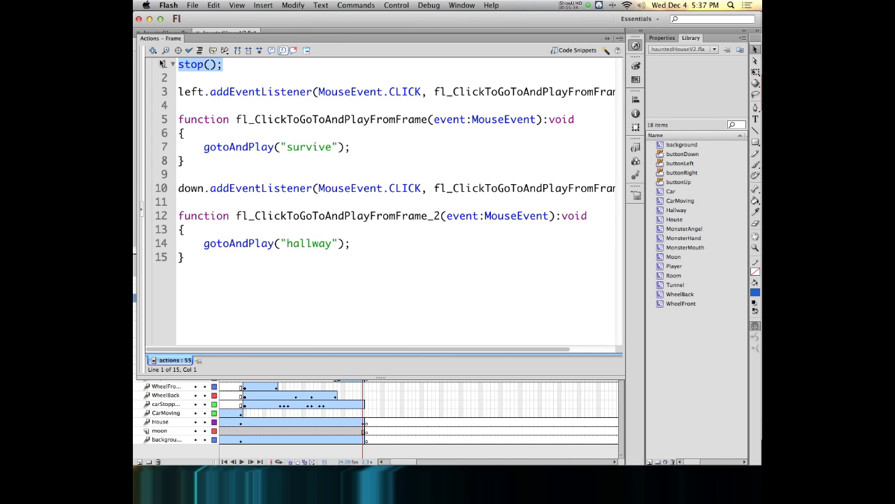
{"action": "left_click", "coordinate": [636, 45]}
Select the left and down arrow buttons at frame 55 and show the down arrow's properties to check its instance name
{"action": "mouse_move", "coordinate": [363, 272]}
{"action": "left_mouse_down"}
{"action": "mouse_move", "coordinate": [264, 267]}
{"action": "mouse_move", "coordinate": [364, 275]}
{"action": "left_mouse_up"}
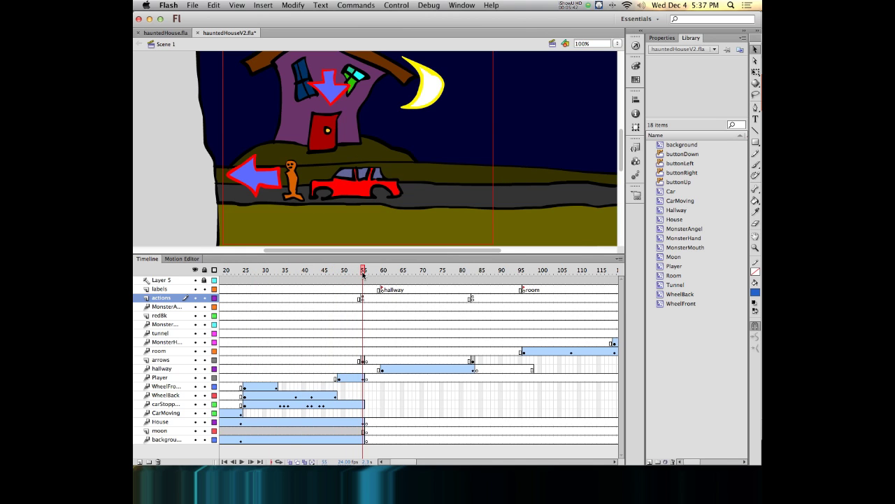
{"action": "left_click", "coordinate": [263, 184]}
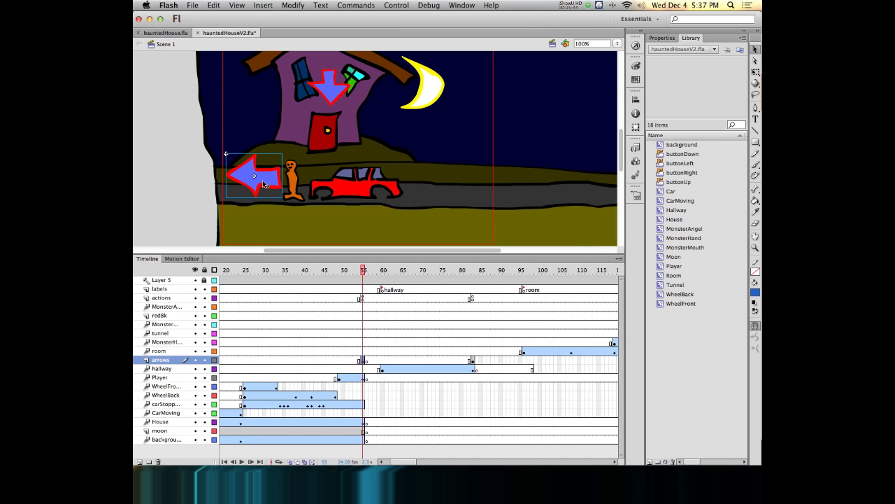
{"action": "left_click", "coordinate": [332, 98]}
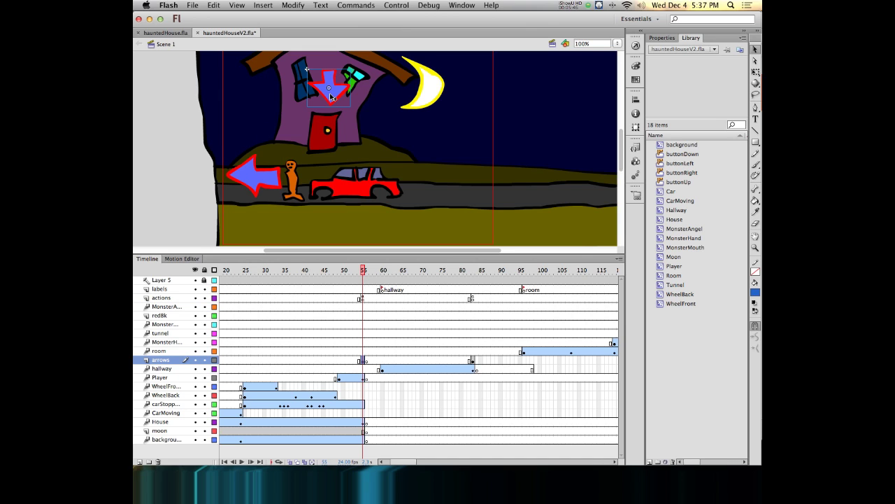
{"action": "left_click", "coordinate": [662, 38]}
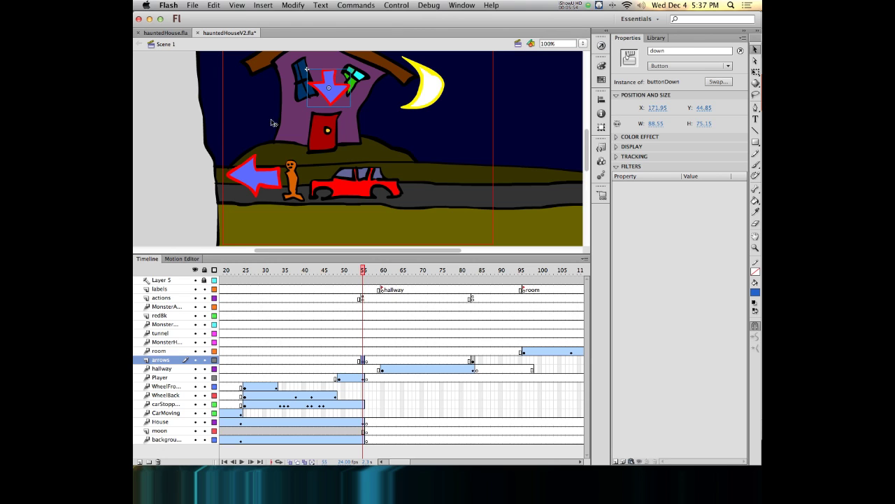
Reopen the frame 55 script, highlight the left instance name and its gotoAndPlay("survive"); line, and collapse the Actions panel
{"action": "left_click", "coordinate": [361, 299]}
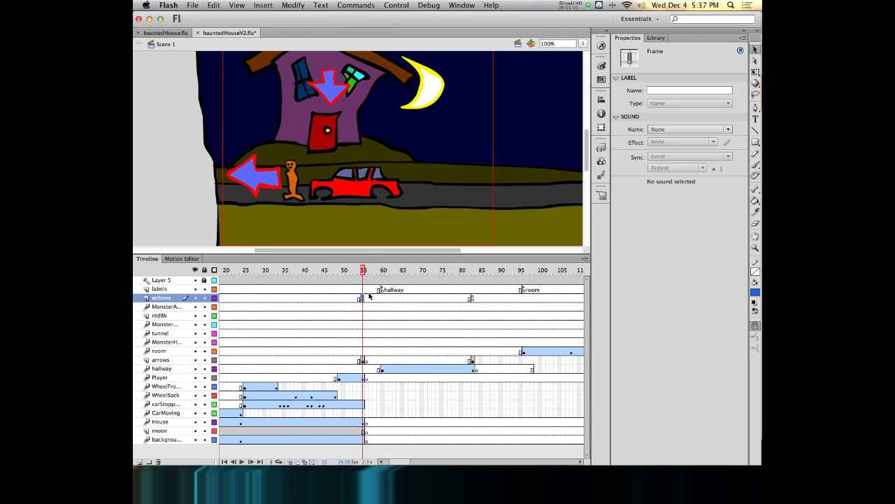
{"action": "left_click", "coordinate": [601, 45]}
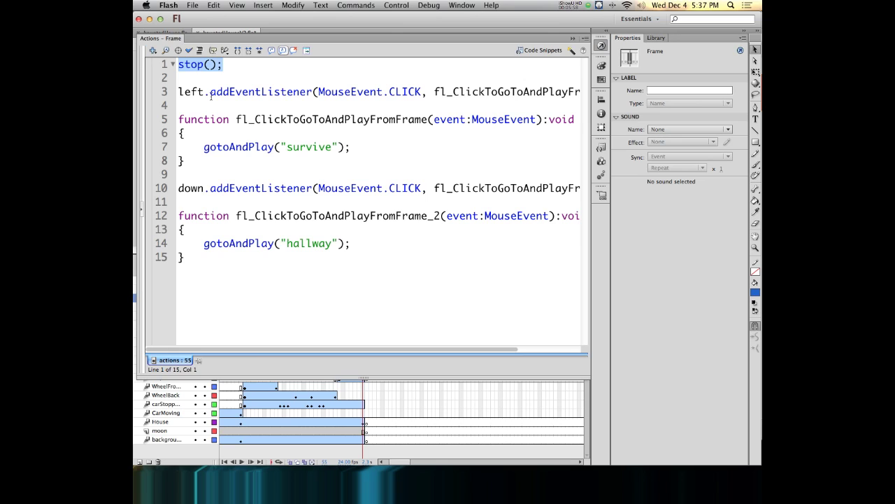
{"action": "double_click", "coordinate": [202, 91]}
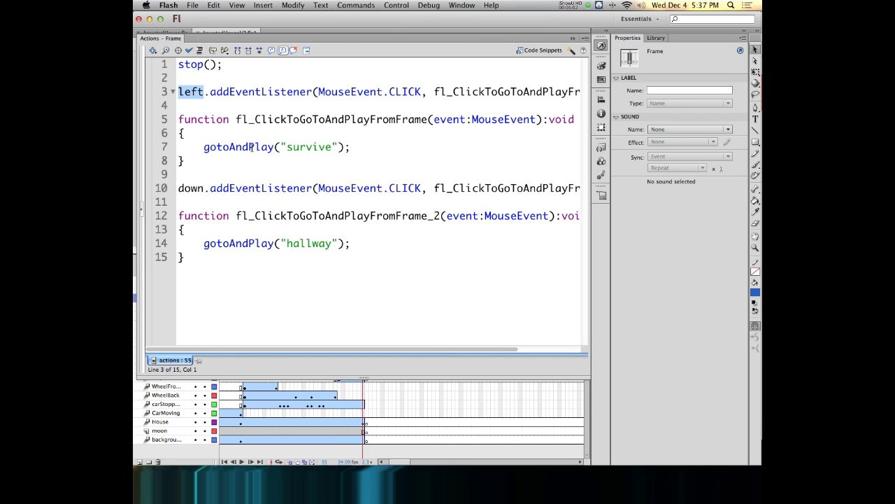
{"action": "left_click_drag", "start_coordinate": [201, 148], "coordinate": [361, 149]}
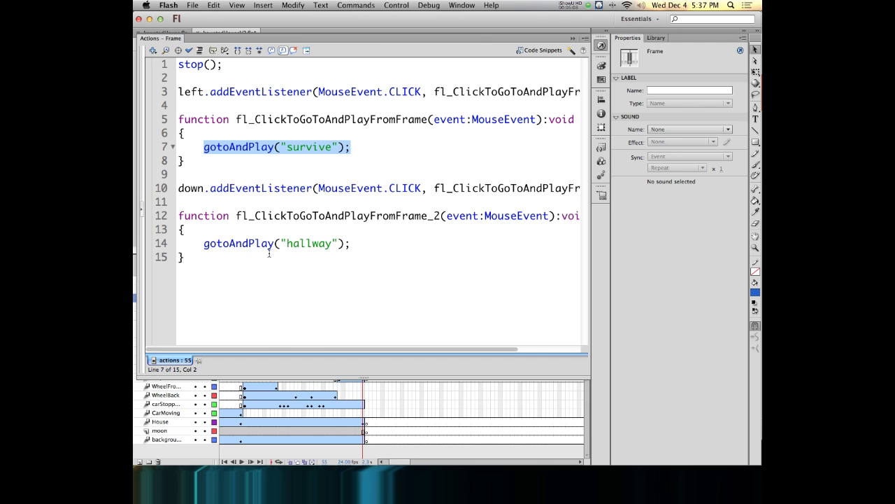
{"action": "left_click", "coordinate": [601, 45]}
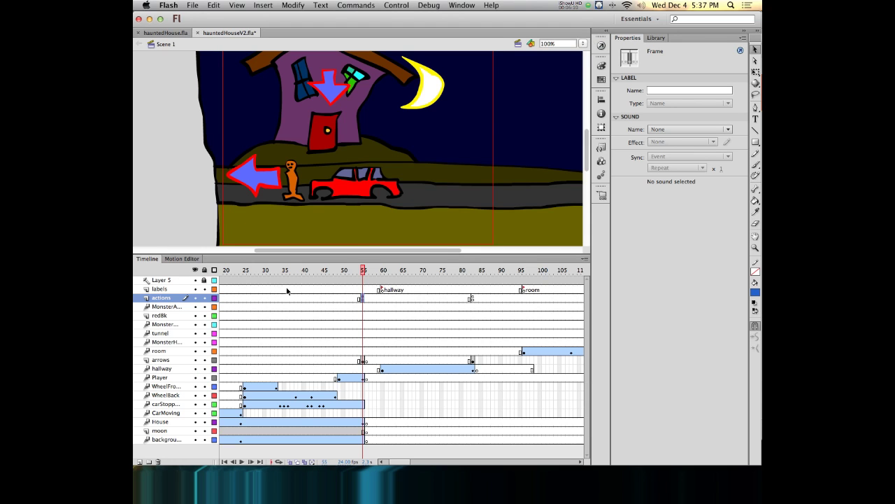
Select the hallway keyframe on the labels layer at frame 60 to check its label name
{"action": "left_click", "coordinate": [383, 292]}
{"action": "left_click", "coordinate": [383, 293]}
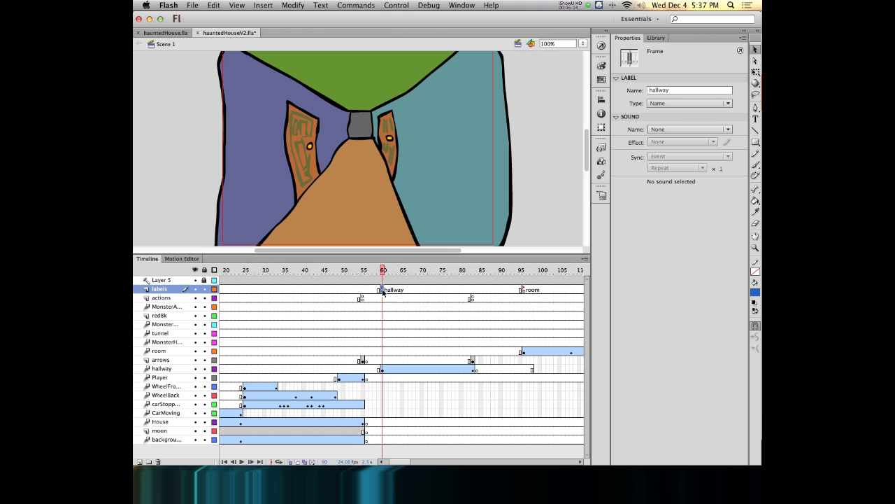
{"action": "key", "text": "alt+super+8"}
{"action": "key", "text": "alt+8"}
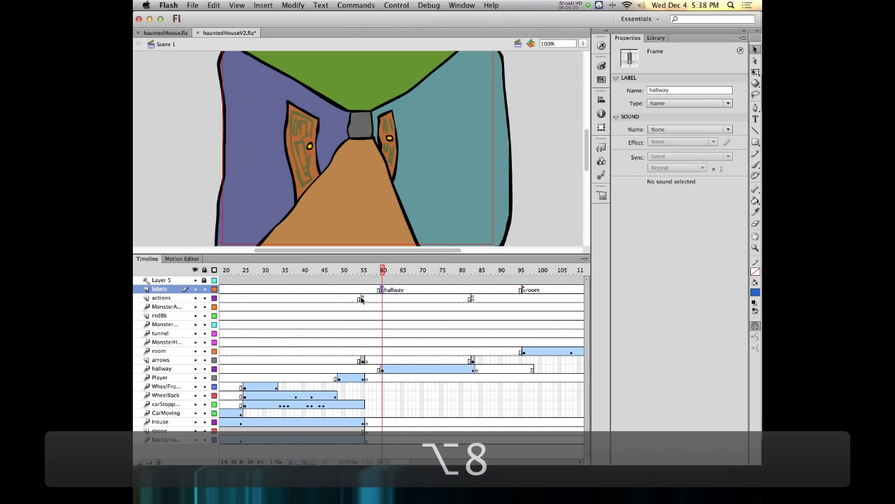
Preview the timeline playback and scrub through the hallway scene from frame 60 to the arrows at frame 83
{"action": "key", "text": "Return"}
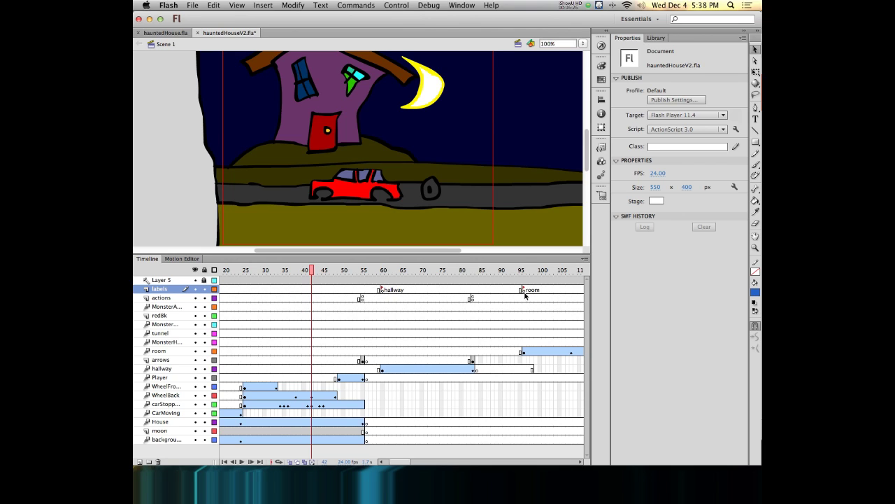
{"action": "left_click", "coordinate": [383, 280]}
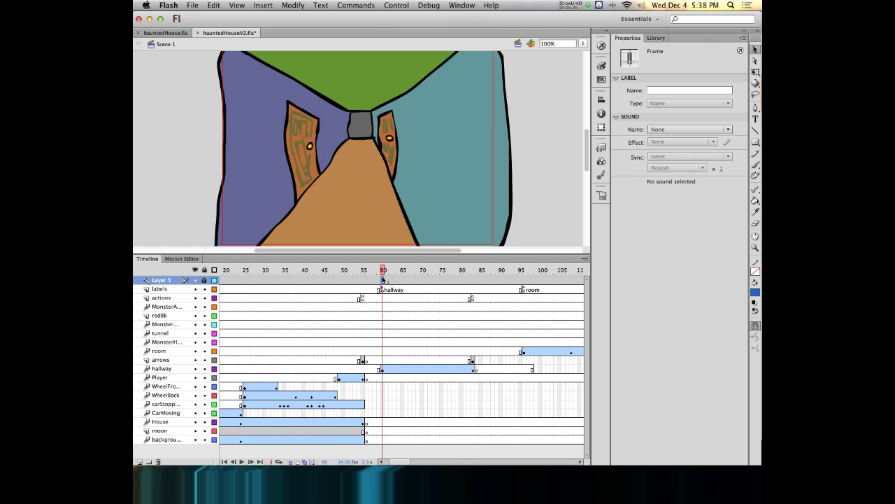
{"action": "left_click_drag", "start_coordinate": [383, 270], "coordinate": [473, 273]}
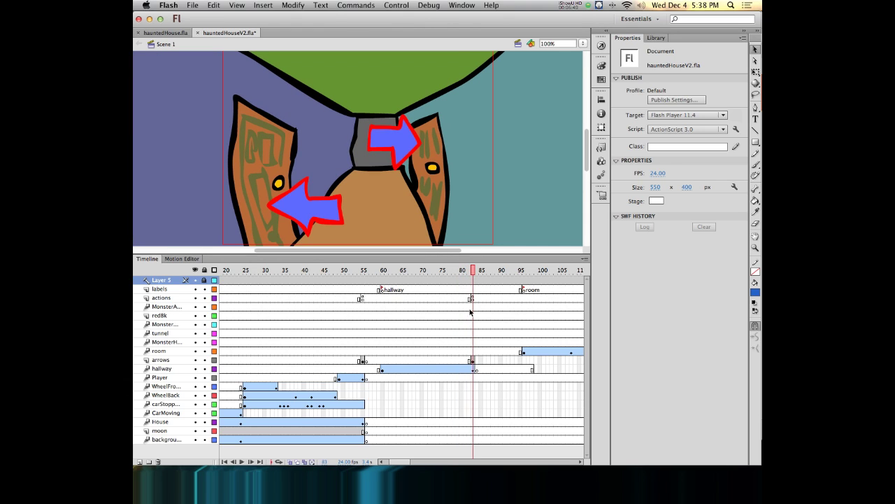
Examine the left and right button handlers in the actions layer's frame 83 script and collapse the Actions panel
{"action": "left_click", "coordinate": [473, 300]}
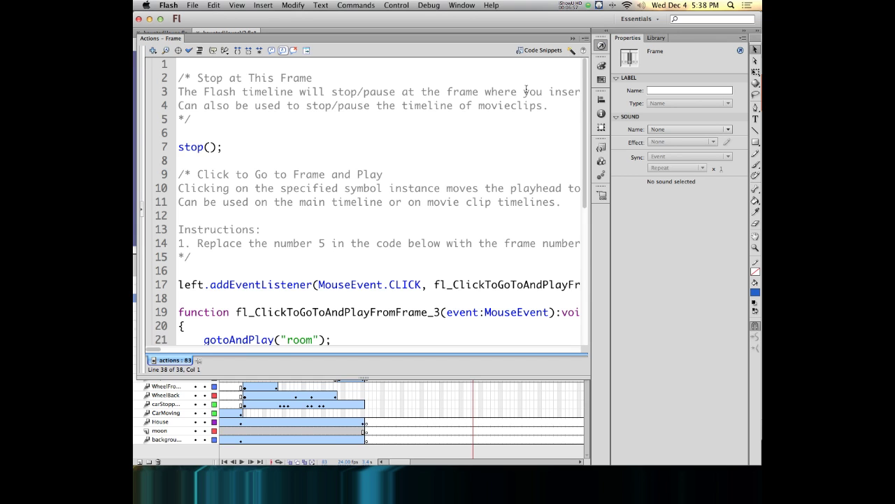
{"action": "left_click", "coordinate": [601, 45]}
{"action": "scroll", "coordinate": [221, 150], "scroll_direction": "down", "scroll_amount": 6}
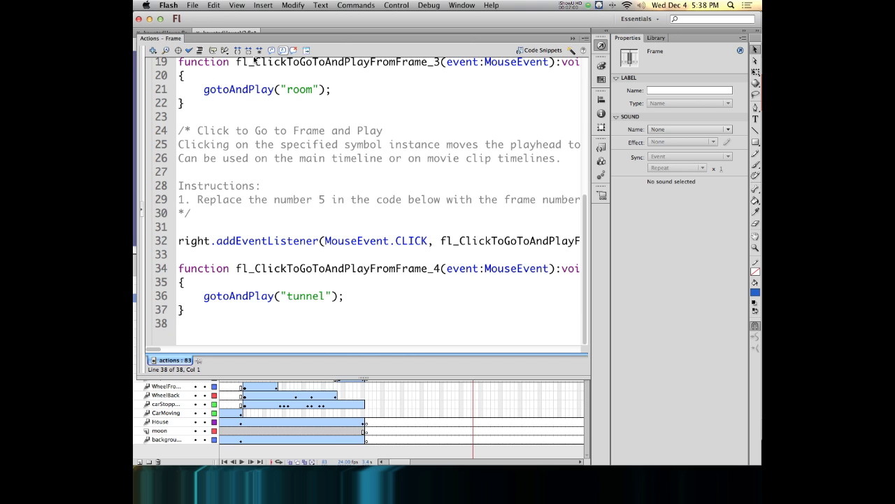
{"action": "scroll", "coordinate": [238, 139], "scroll_direction": "up", "scroll_amount": 3}
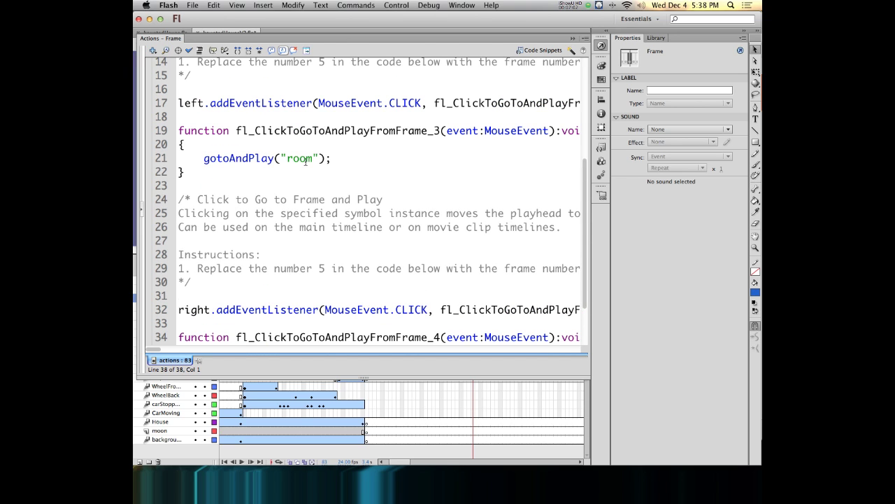
{"action": "scroll", "coordinate": [282, 195], "scroll_direction": "down", "scroll_amount": 3}
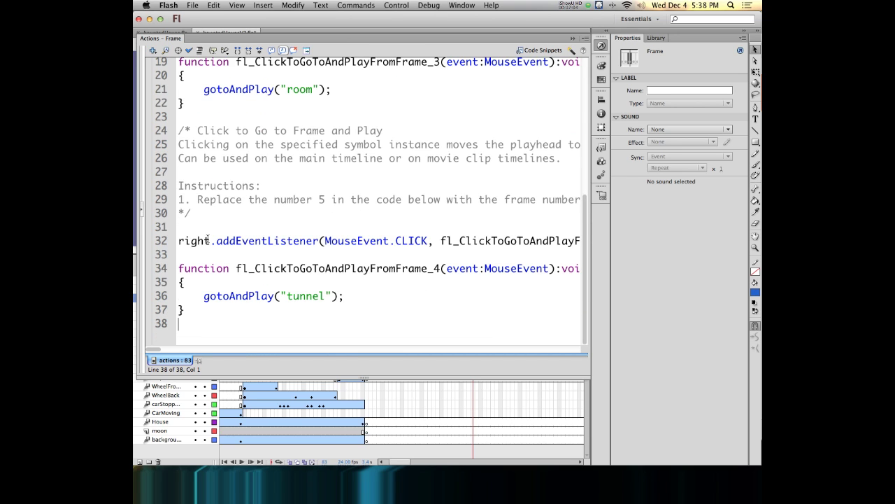
{"action": "left_click", "coordinate": [601, 46]}
Scrub through the room scene to frame 135 and the tunnel scene to its end at frame 176
{"action": "left_click_drag", "start_coordinate": [474, 270], "coordinate": [441, 268]}
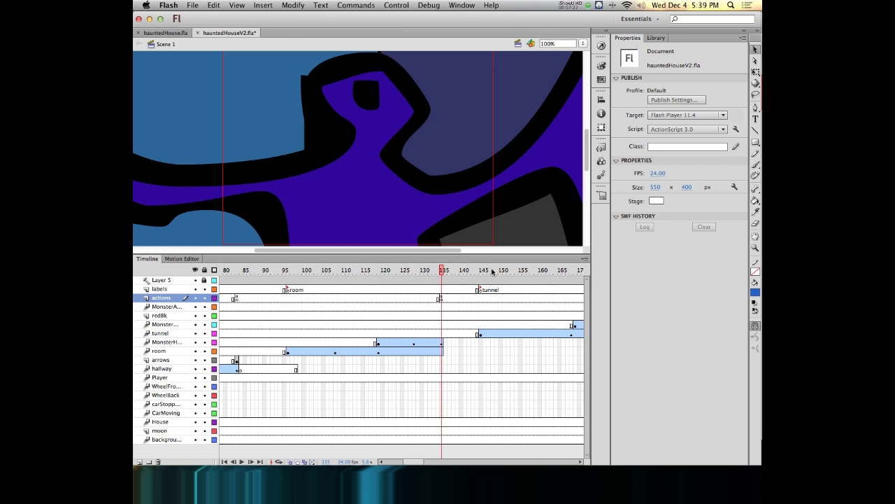
{"action": "left_click", "coordinate": [480, 271]}
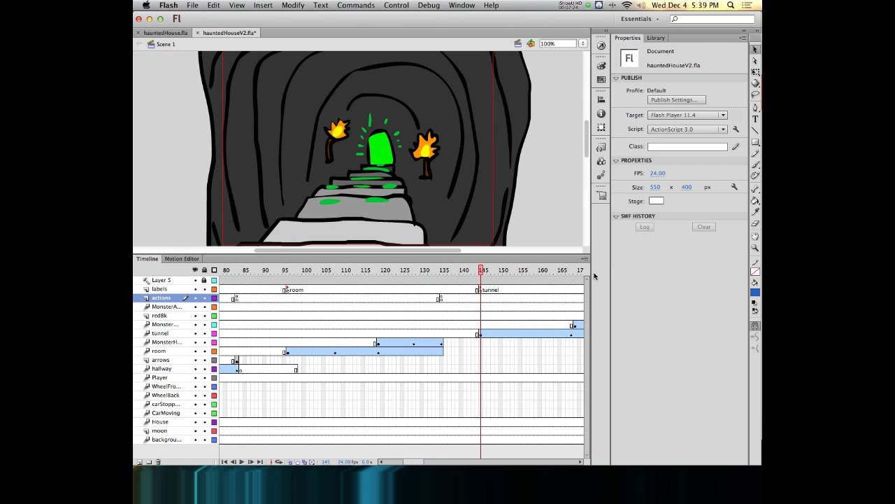
{"action": "left_click_drag", "start_coordinate": [480, 271], "coordinate": [370, 270]}
{"action": "left_click_drag", "start_coordinate": [447, 266], "coordinate": [465, 263]}
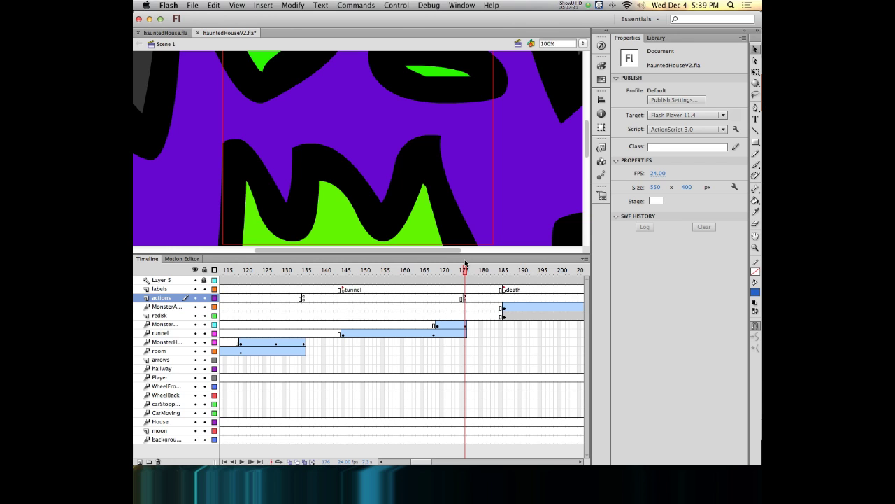
Check the actions layer's script at frame 176 and scrub to frame 184, just before the death label
{"action": "left_click", "coordinate": [465, 300]}
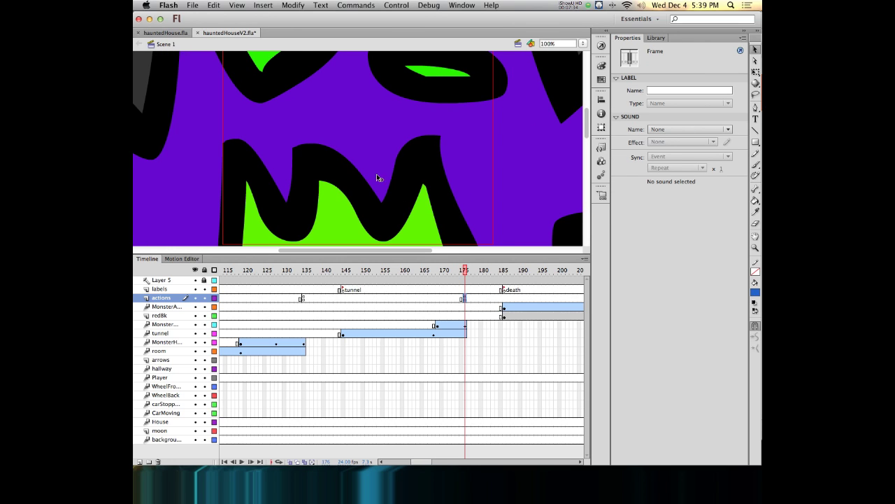
{"action": "mouse_move", "coordinate": [465, 271]}
{"action": "left_mouse_down"}
{"action": "mouse_move", "coordinate": [406, 269]}
{"action": "mouse_move", "coordinate": [465, 270]}
{"action": "left_mouse_up"}
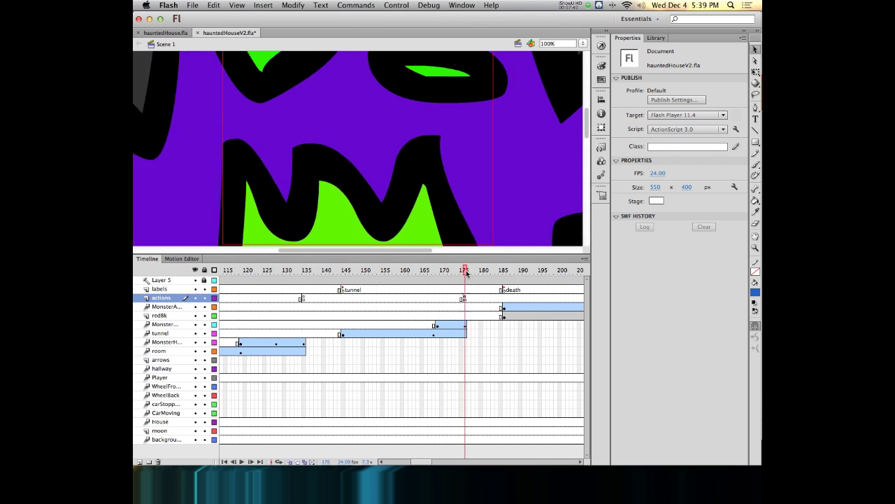
{"action": "left_click", "coordinate": [464, 298]}
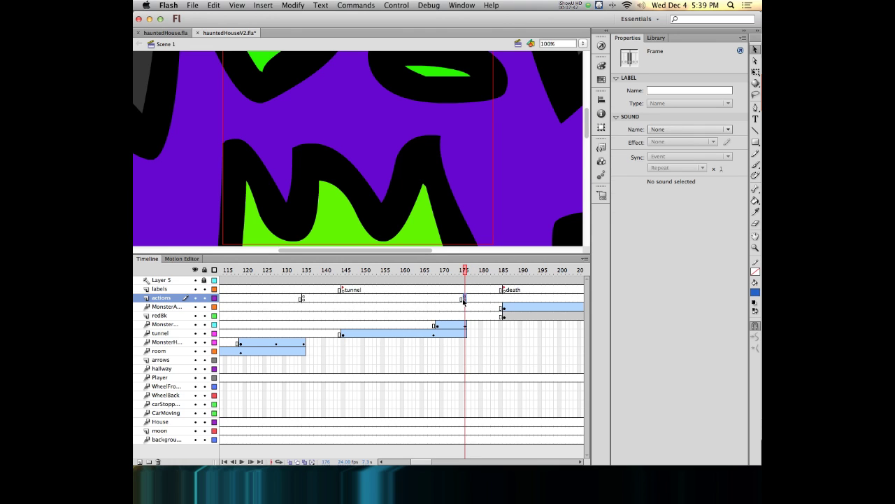
{"action": "left_click", "coordinate": [604, 47]}
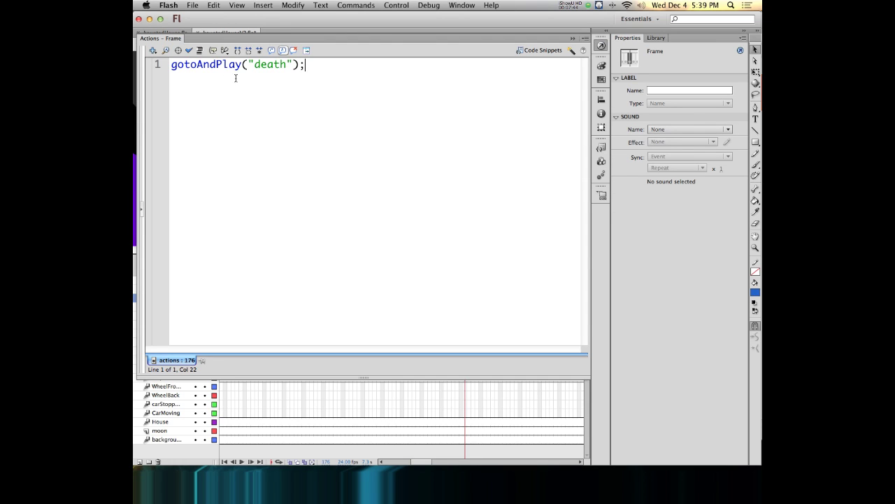
{"action": "left_click", "coordinate": [602, 46]}
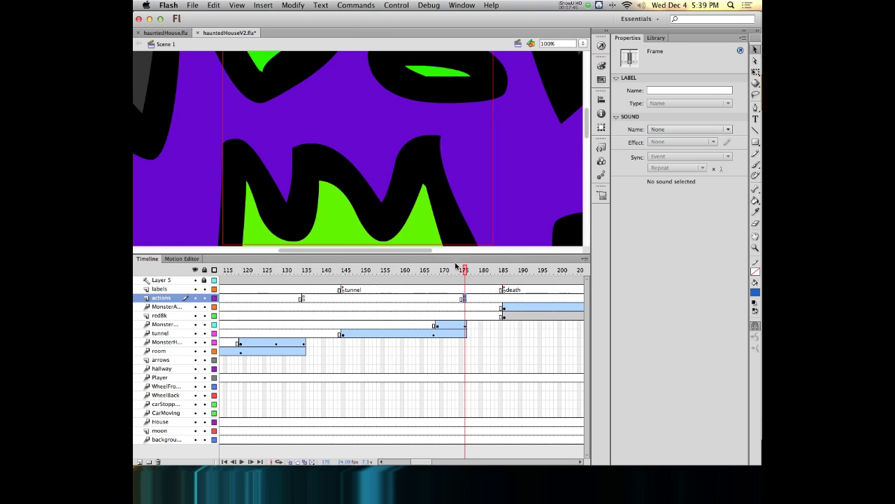
{"action": "left_click_drag", "start_coordinate": [468, 273], "coordinate": [497, 272]}
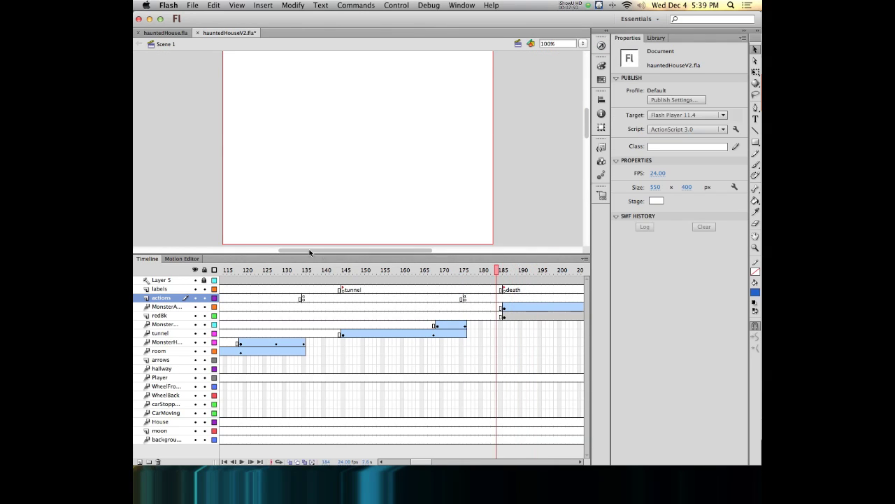
Scrub the end of the room scene to frame 135 and check the actions layer's script there
{"action": "left_click", "coordinate": [237, 281]}
{"action": "left_click_drag", "start_coordinate": [234, 270], "coordinate": [303, 272]}
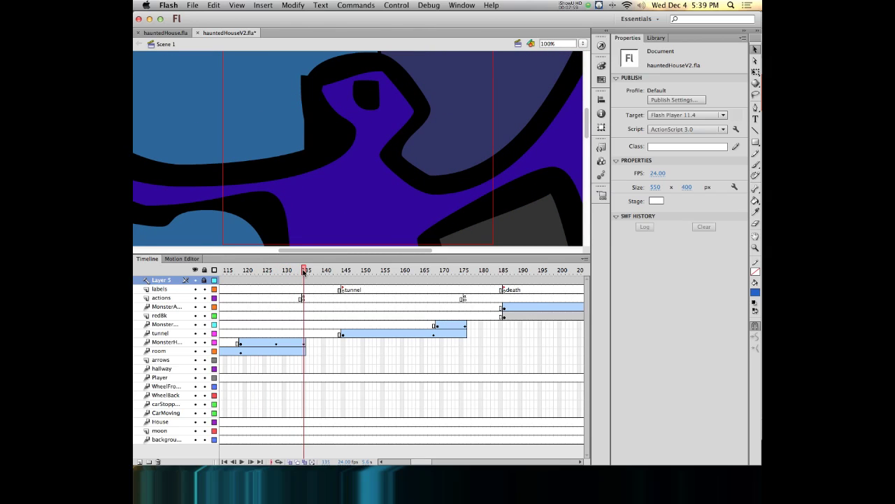
{"action": "left_click", "coordinate": [305, 298]}
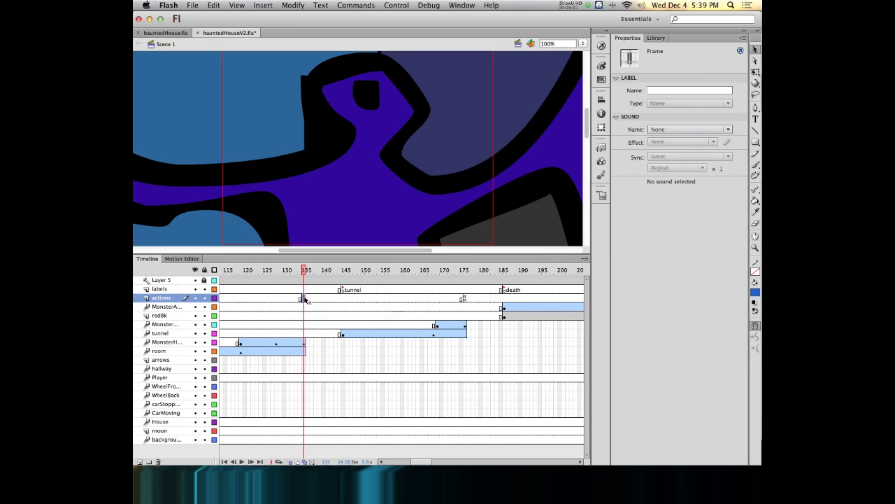
{"action": "left_click", "coordinate": [601, 45]}
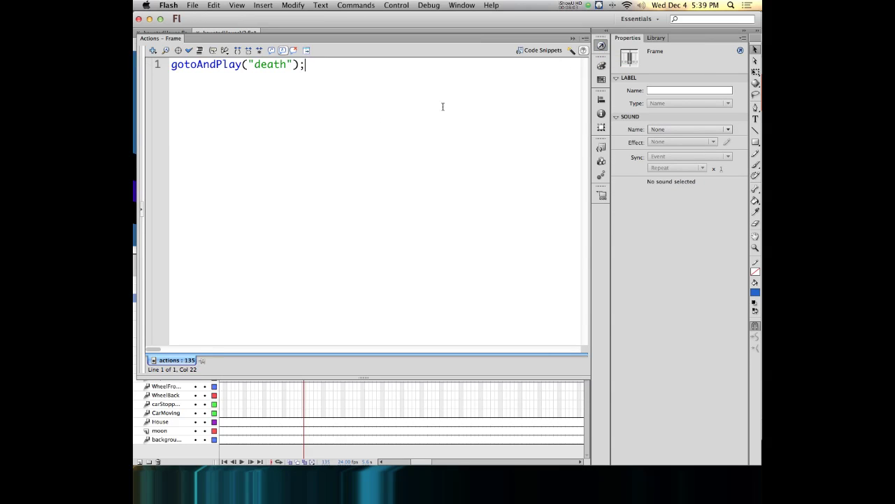
{"action": "left_click", "coordinate": [601, 46]}
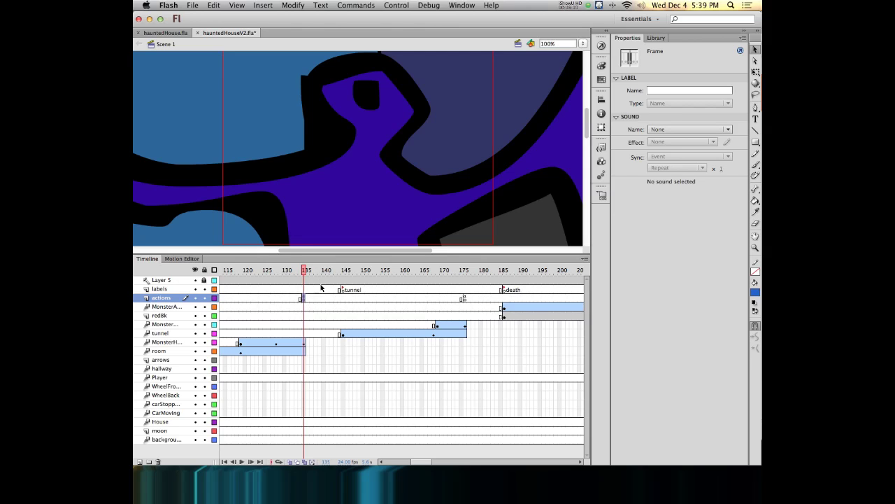
Scrub through the death scene to frame 225 and examine the actions layer's script at that frame
{"action": "left_click_drag", "start_coordinate": [305, 271], "coordinate": [502, 265]}
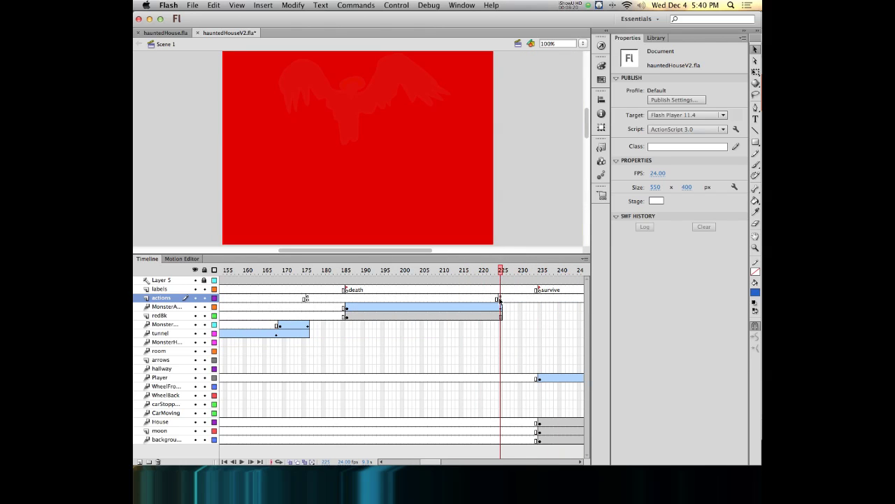
{"action": "left_click", "coordinate": [499, 297]}
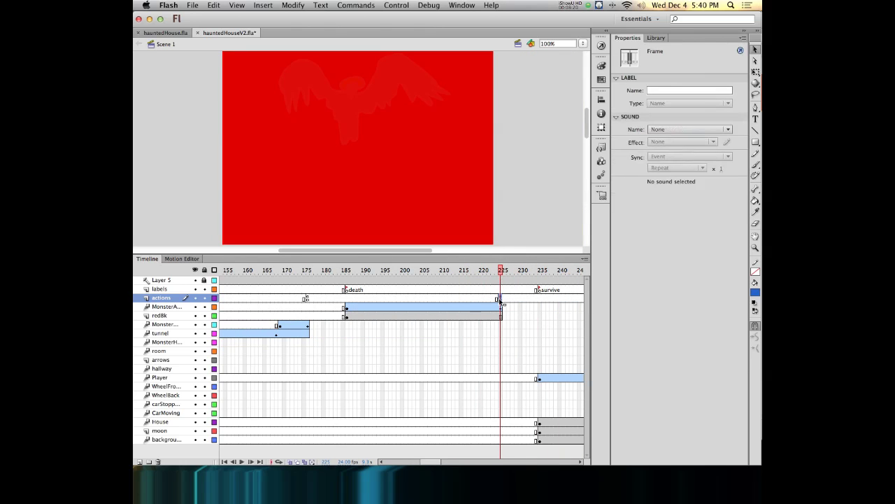
{"action": "left_click", "coordinate": [601, 46]}
{"action": "mouse_move", "coordinate": [164, 144]}
{"action": "left_mouse_down"}
{"action": "mouse_move", "coordinate": [166, 122]}
{"action": "mouse_move", "coordinate": [160, 132]}
{"action": "left_mouse_up"}
{"action": "left_click", "coordinate": [601, 46]}
Move the playhead back toward the opening scene and play the timeline
{"action": "left_click_drag", "start_coordinate": [500, 270], "coordinate": [404, 268]}
{"action": "key", "text": "Return"}
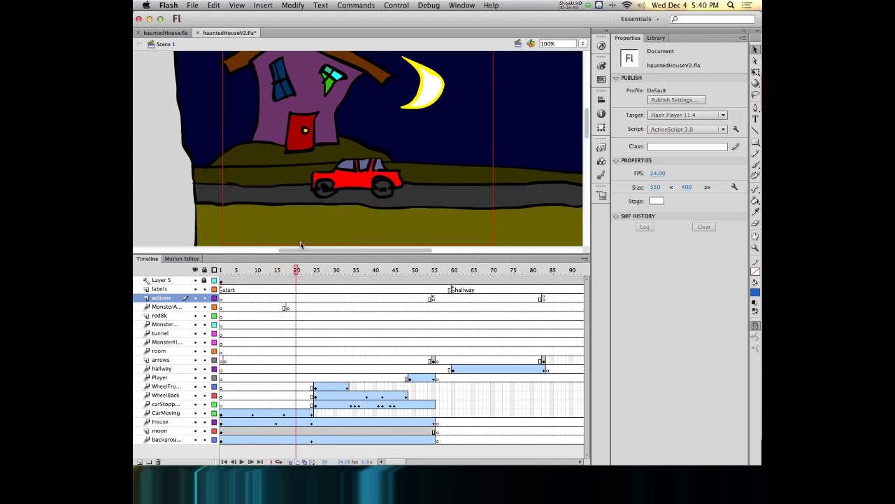
Check the actions layer's script at frame 55 and scrub through the survive scene from frame 235 to 250
{"action": "left_click", "coordinate": [433, 297]}
{"action": "left_click", "coordinate": [601, 45]}
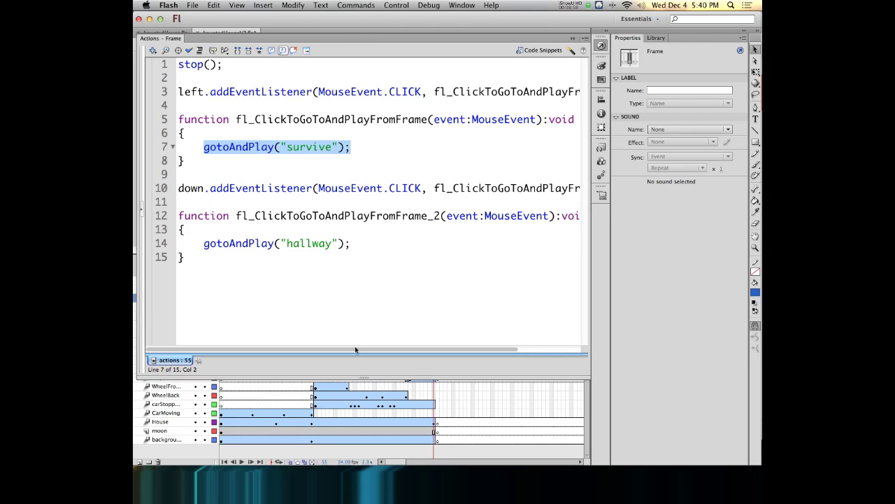
{"action": "left_click", "coordinate": [602, 45]}
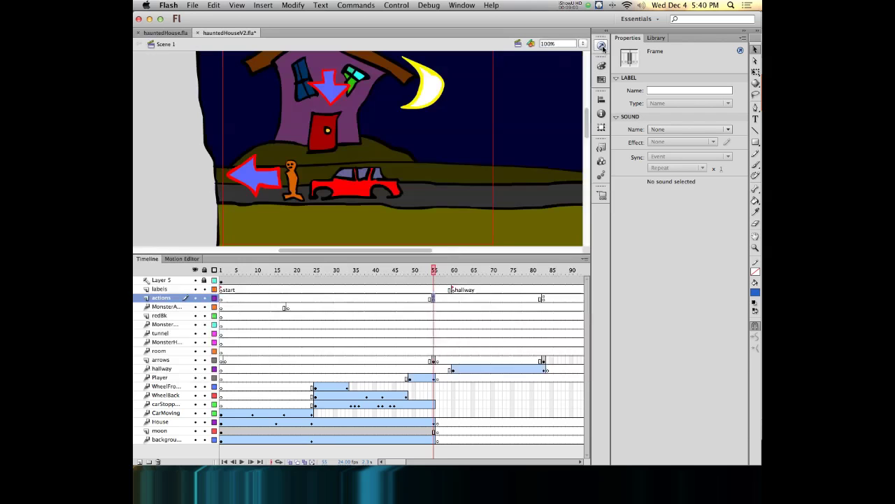
{"action": "left_click_drag", "start_coordinate": [436, 274], "coordinate": [496, 270]}
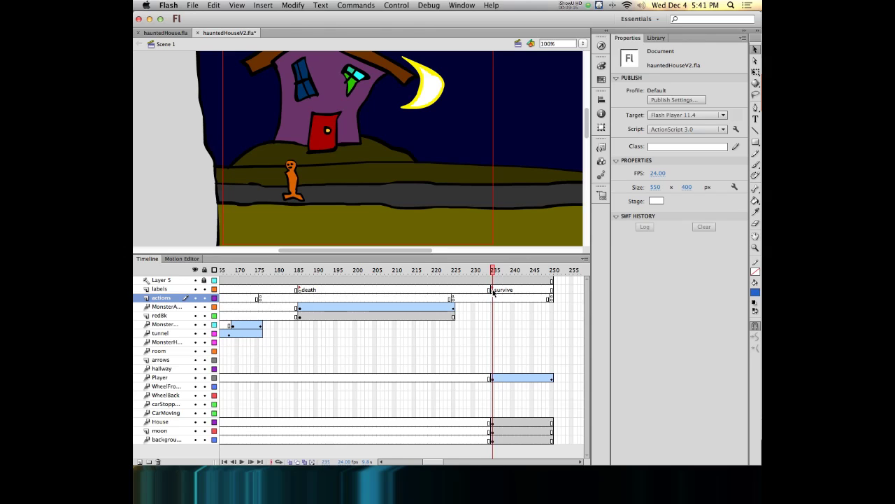
{"action": "left_click_drag", "start_coordinate": [493, 270], "coordinate": [552, 272]}
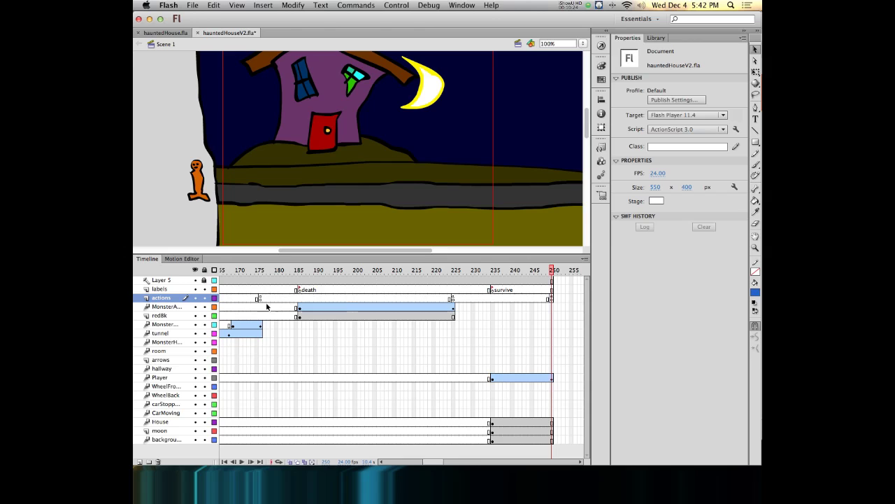
Insert a blank keyframe at frame 208 on the labels layer, between death and survive, and label it fred
{"action": "left_click", "coordinate": [160, 290]}
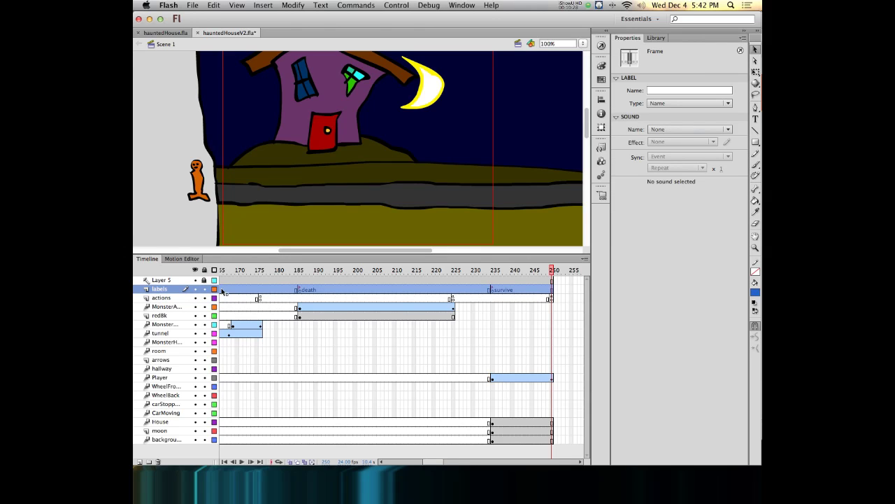
{"action": "left_click", "coordinate": [307, 290]}
{"action": "left_click", "coordinate": [386, 292]}
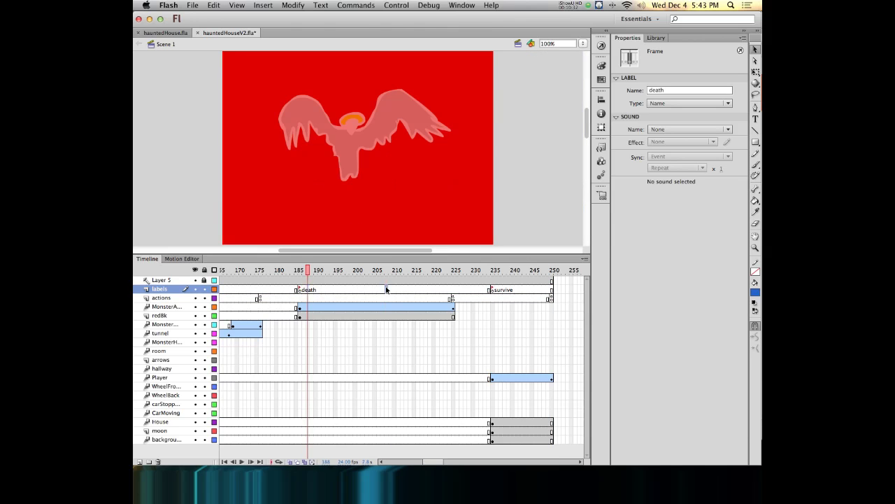
{"action": "key", "text": "F7"}
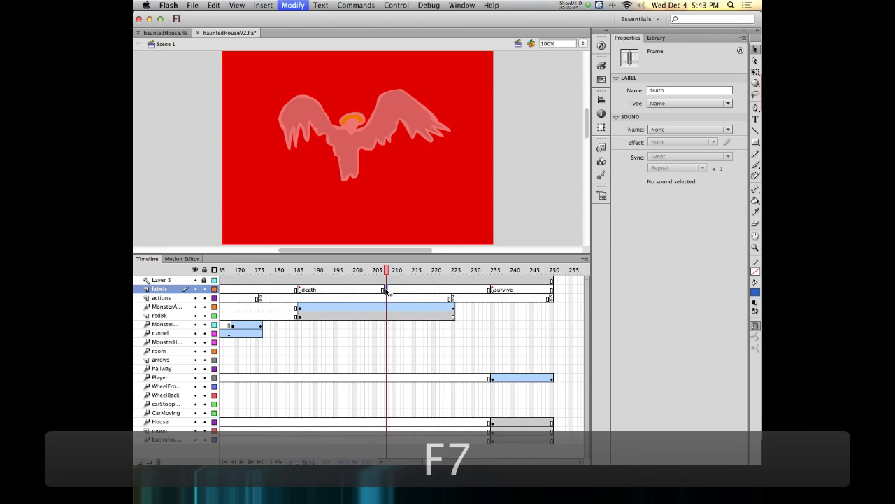
{"action": "left_click", "coordinate": [654, 90]}
{"action": "type", "text": "fred"}
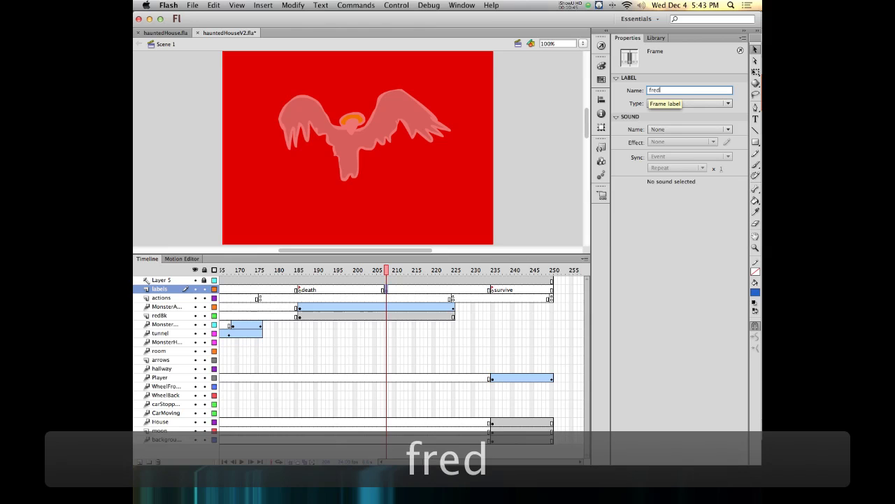
{"action": "key", "text": "Return"}
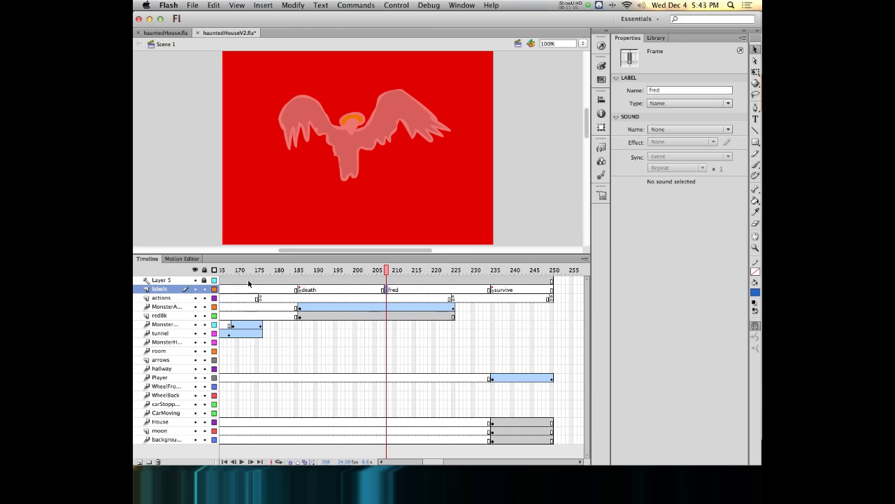
Shrink the timeline area, look through the layer list by scrolling, and enlarge the timeline again
{"action": "left_click_drag", "start_coordinate": [399, 256], "coordinate": [410, 380]}
{"action": "scroll", "coordinate": [585, 424], "scroll_direction": "down", "scroll_amount": 3}
{"action": "scroll", "coordinate": [586, 427], "scroll_direction": "up", "scroll_amount": 3}
{"action": "scroll", "coordinate": [581, 436], "scroll_direction": "down", "scroll_amount": 3}
{"action": "scroll", "coordinate": [581, 431], "scroll_direction": "up", "scroll_amount": 3}
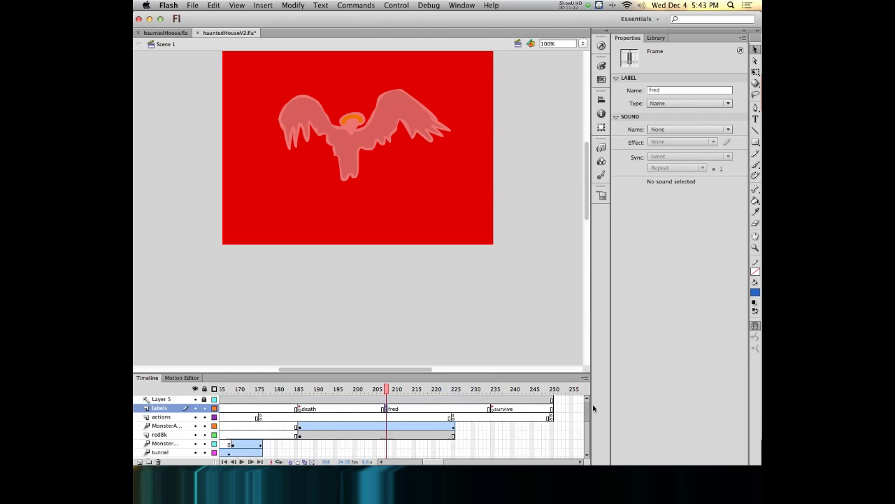
{"action": "left_click_drag", "start_coordinate": [531, 373], "coordinate": [459, 242]}
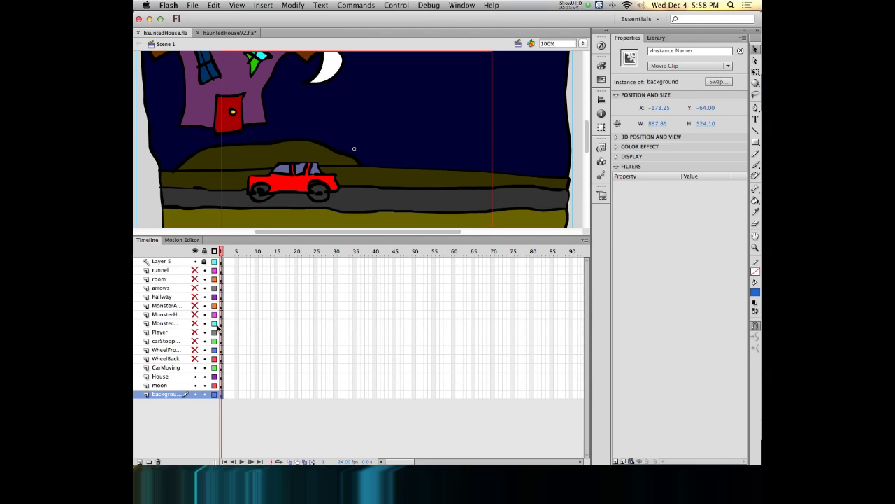
Extend the background, moon and House layers of hauntedHouse.fla to frame 30
{"action": "left_click", "coordinate": [336, 394]}
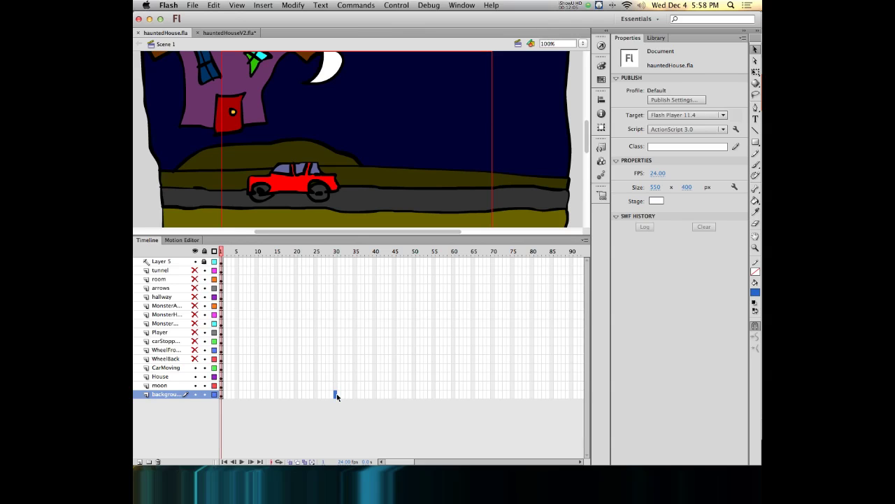
{"action": "key", "text": "F5"}
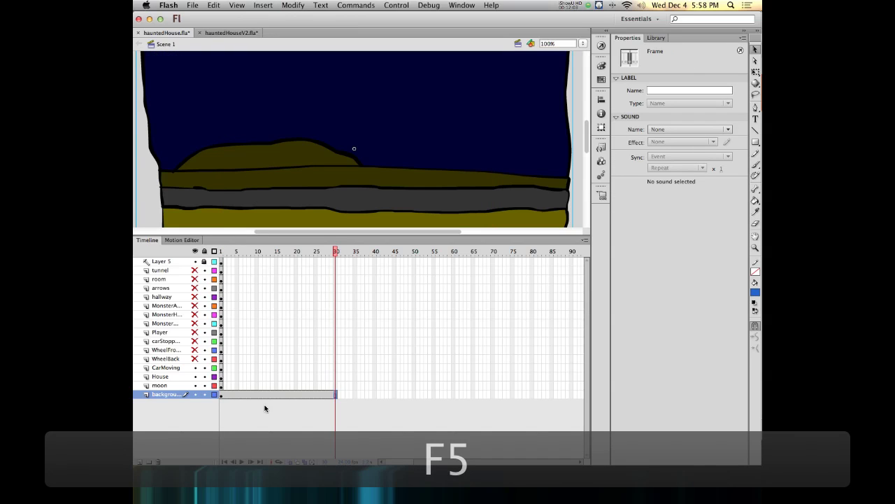
{"action": "key", "text": "Return"}
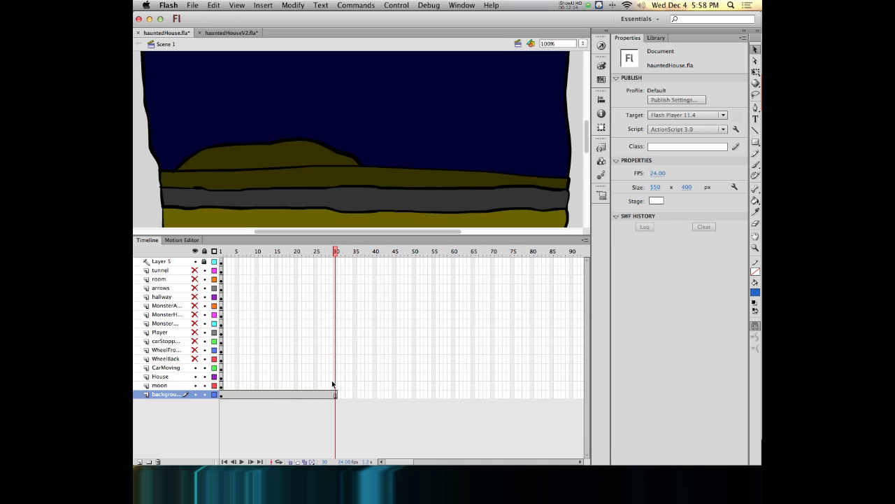
{"action": "left_click_drag", "start_coordinate": [335, 389], "coordinate": [335, 378]}
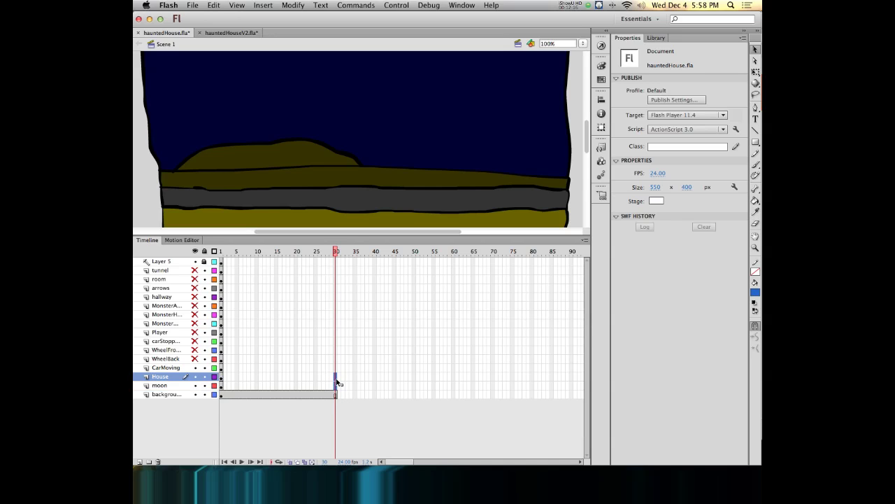
{"action": "key", "text": "F5"}
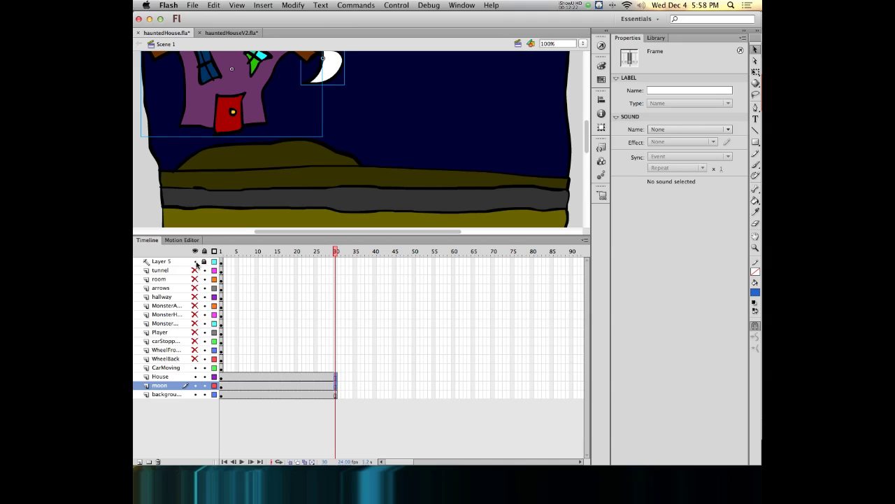
At frame 1, move the house down onto the hill and the moon to about X 299.5, Y -19.5
{"action": "left_click_drag", "start_coordinate": [283, 252], "coordinate": [219, 250]}
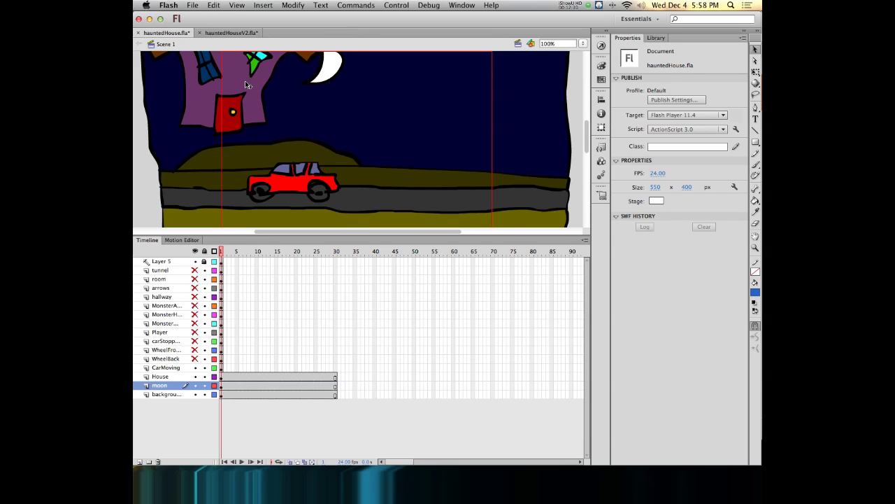
{"action": "left_click_drag", "start_coordinate": [245, 80], "coordinate": [396, 74]}
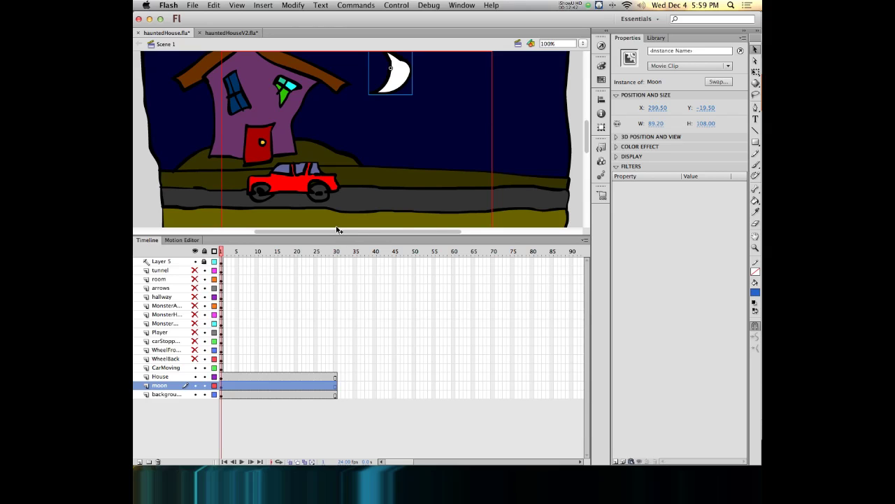
{"action": "left_click_drag", "start_coordinate": [333, 236], "coordinate": [327, 277]}
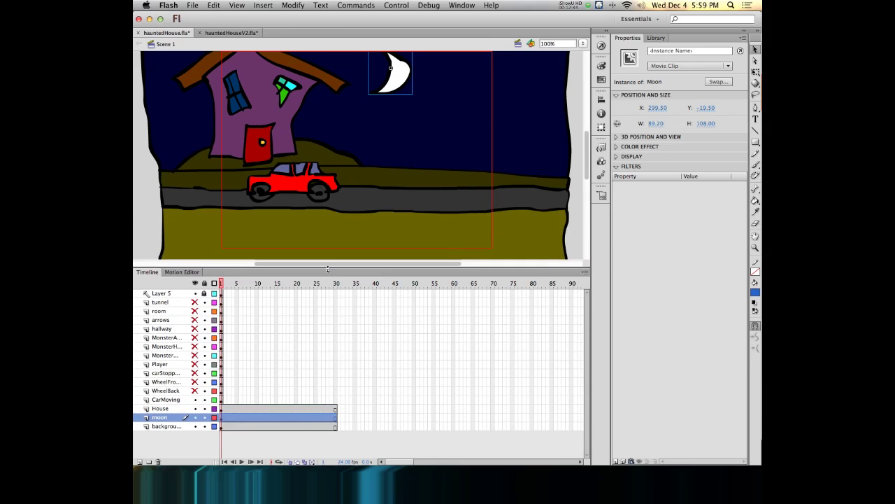
{"action": "left_click_drag", "start_coordinate": [211, 144], "coordinate": [228, 147]}
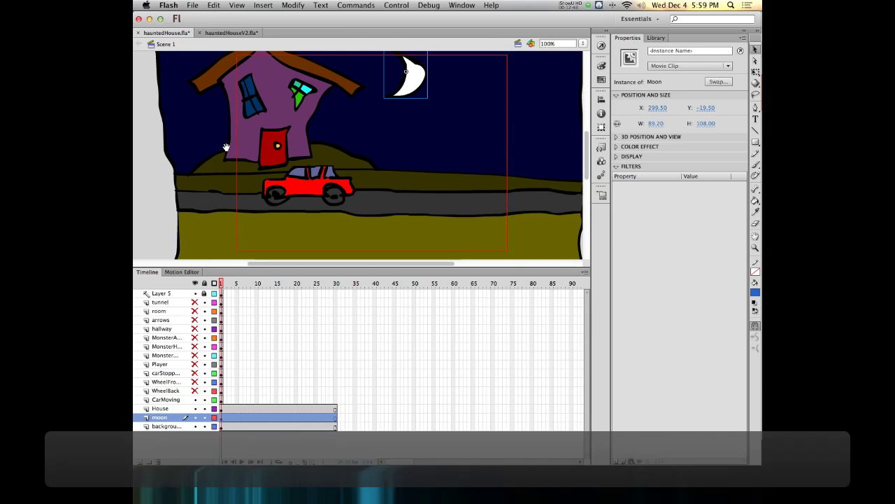
Check the layer type of Layer 5 in its layer properties
{"action": "left_click", "coordinate": [146, 295]}
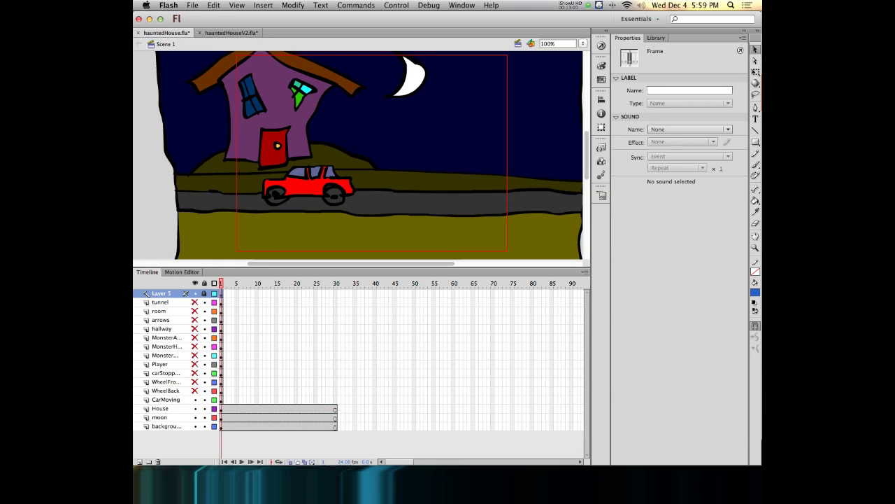
{"action": "double_click", "coordinate": [146, 296]}
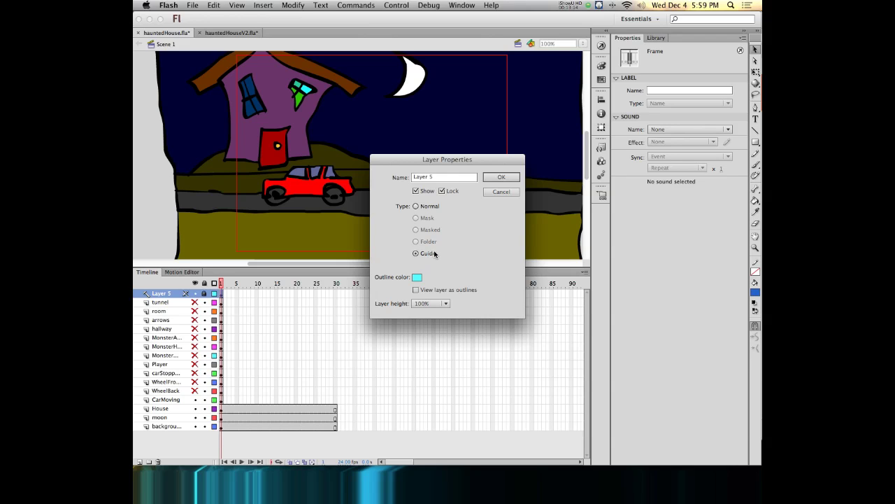
{"action": "left_click", "coordinate": [503, 177]}
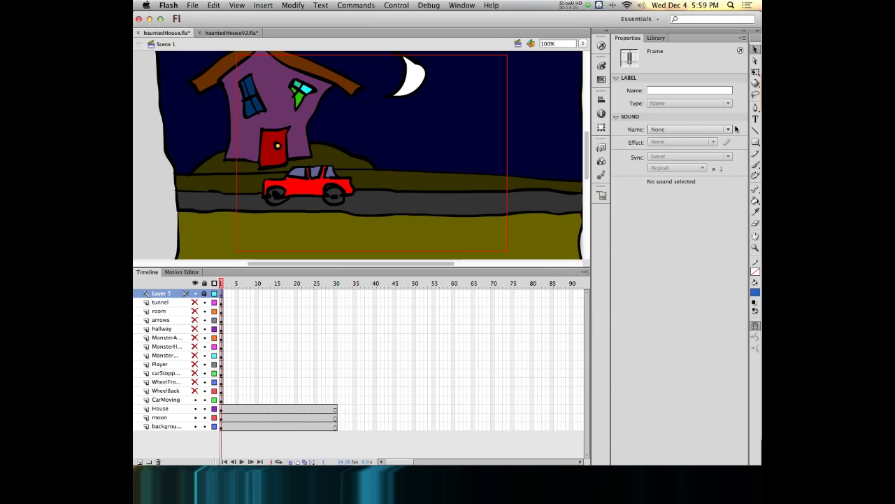
Unlock Layer 5 and scribble across the house and road with the Brush tool in an orange fill
{"action": "left_click", "coordinate": [756, 164]}
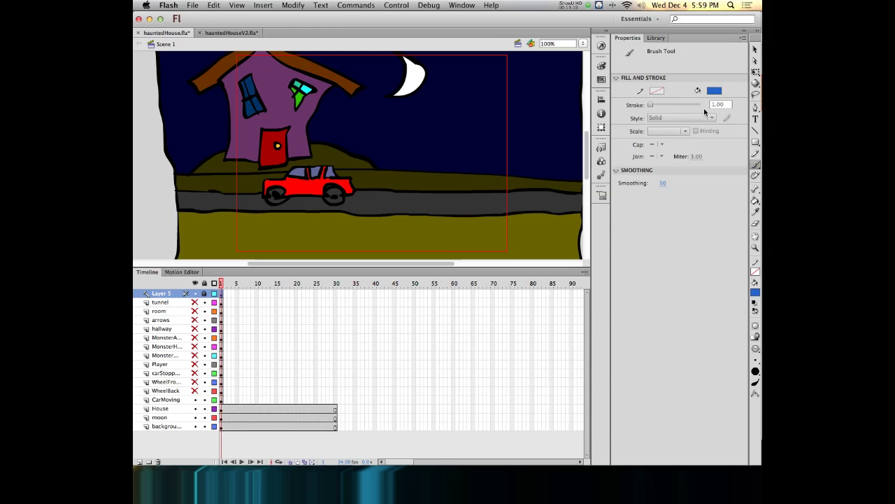
{"action": "left_click", "coordinate": [715, 91]}
{"action": "left_click", "coordinate": [738, 156]}
{"action": "left_click", "coordinate": [204, 295]}
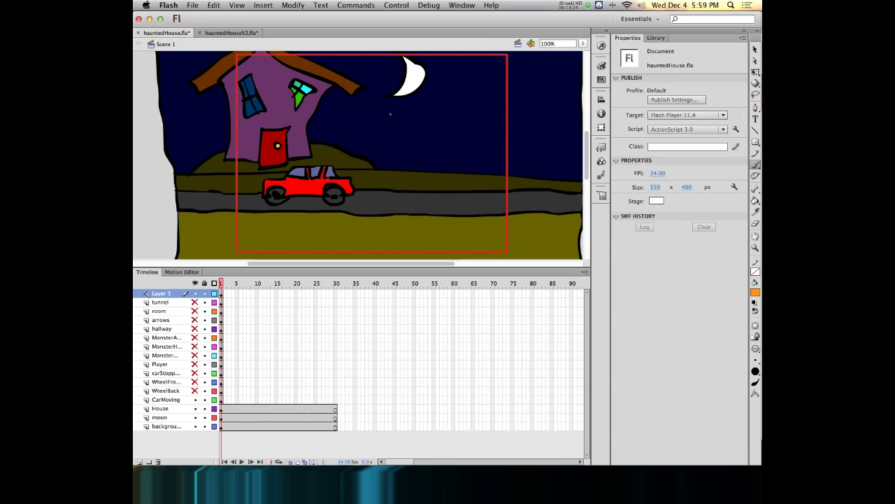
{"action": "mouse_move", "coordinate": [409, 108]}
{"action": "left_mouse_down"}
{"action": "mouse_move", "coordinate": [310, 129]}
{"action": "mouse_move", "coordinate": [387, 110]}
{"action": "mouse_move", "coordinate": [513, 197]}
{"action": "mouse_move", "coordinate": [523, 194]}
{"action": "mouse_move", "coordinate": [343, 112]}
{"action": "mouse_move", "coordinate": [401, 110]}
{"action": "mouse_move", "coordinate": [319, 157]}
{"action": "mouse_move", "coordinate": [230, 184]}
{"action": "mouse_move", "coordinate": [371, 152]}
{"action": "mouse_move", "coordinate": [273, 168]}
{"action": "left_mouse_up"}
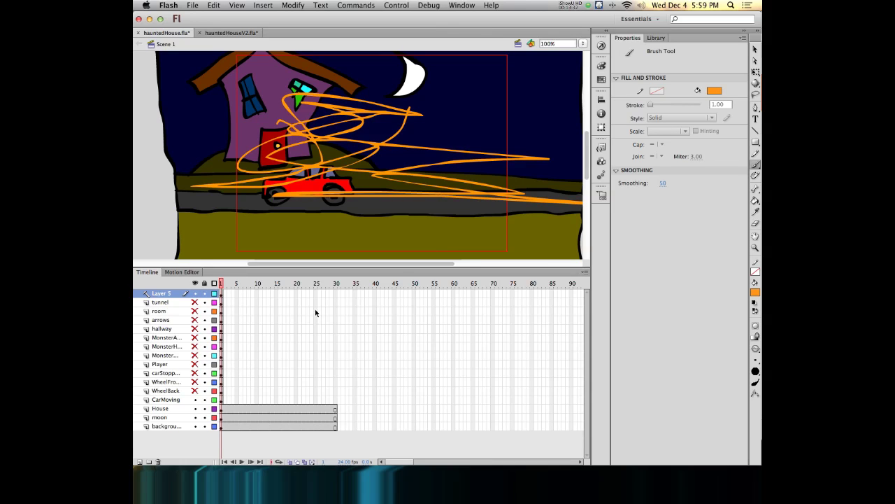
Extend Layer 5 to frame 30 and test the movie
{"action": "left_click", "coordinate": [336, 293]}
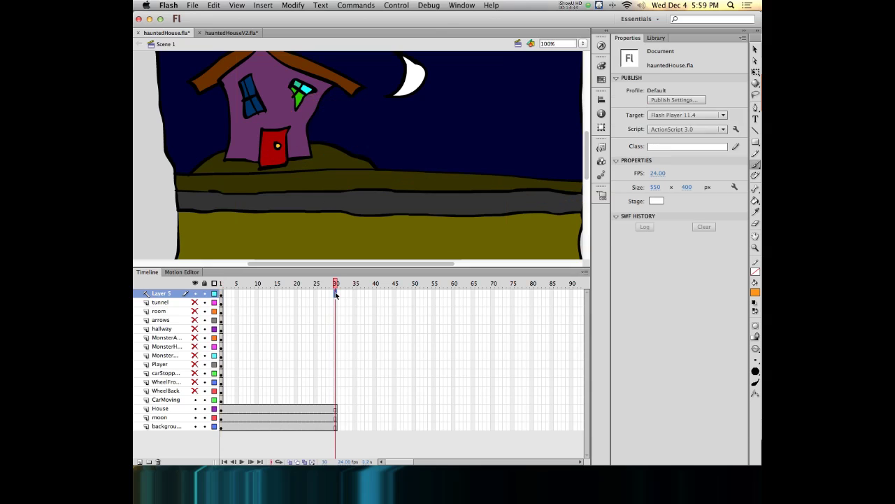
{"action": "key", "text": "F5"}
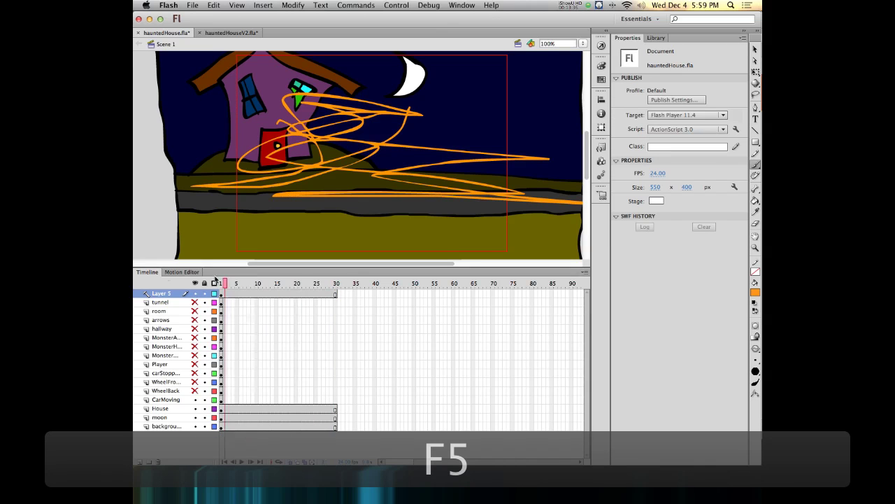
{"action": "key", "text": "super+Return"}
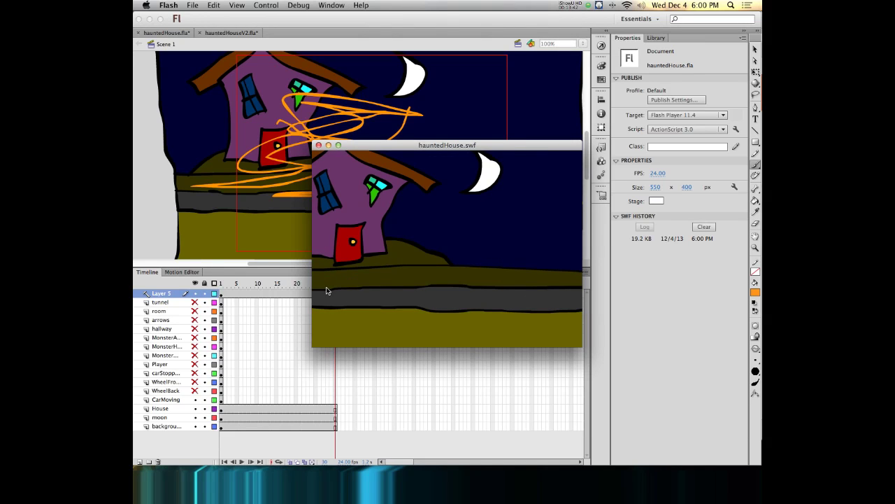
{"action": "left_click", "coordinate": [318, 145]}
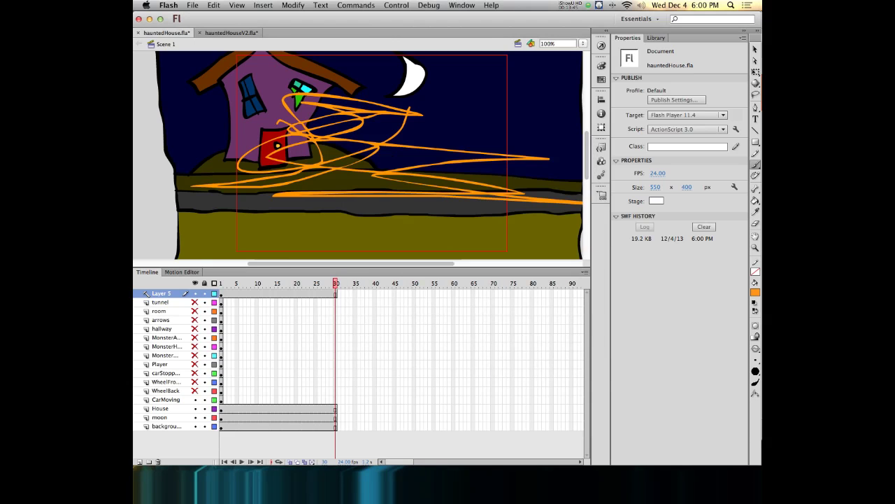
Make Layer 5 a hidden layer of type Normal and test the movie again
{"action": "double_click", "coordinate": [147, 295]}
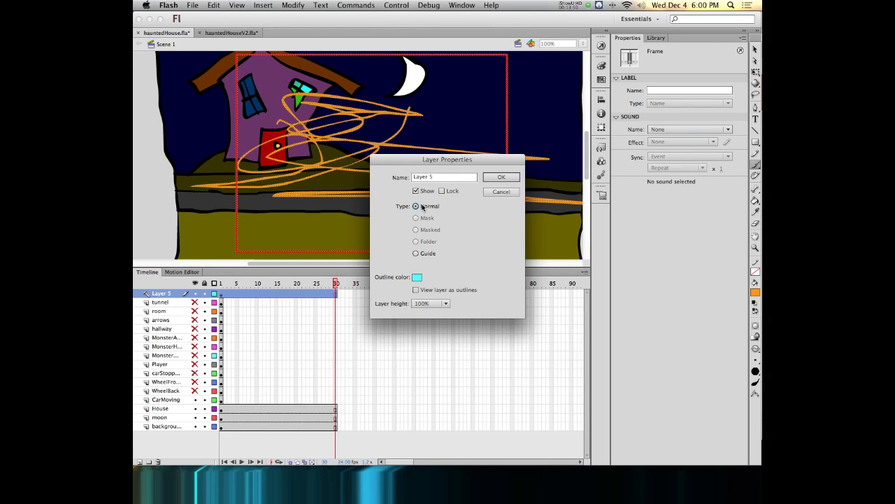
{"action": "left_click", "coordinate": [497, 176]}
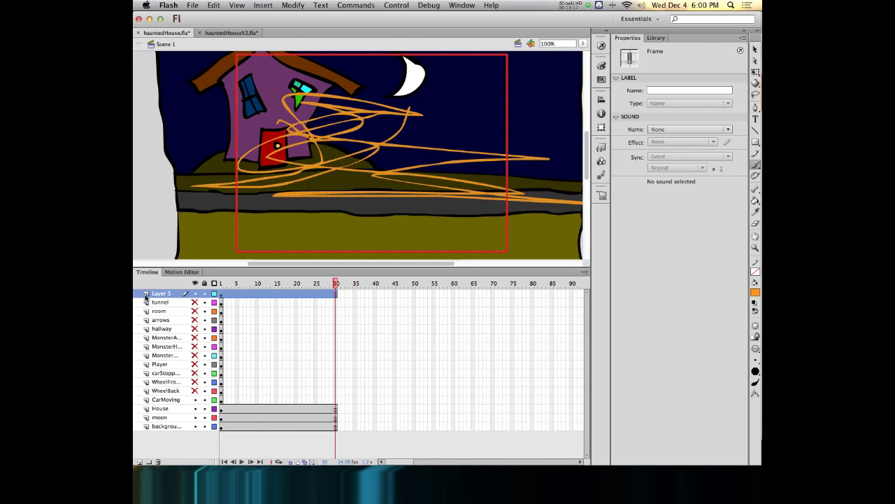
{"action": "left_click", "coordinate": [195, 293]}
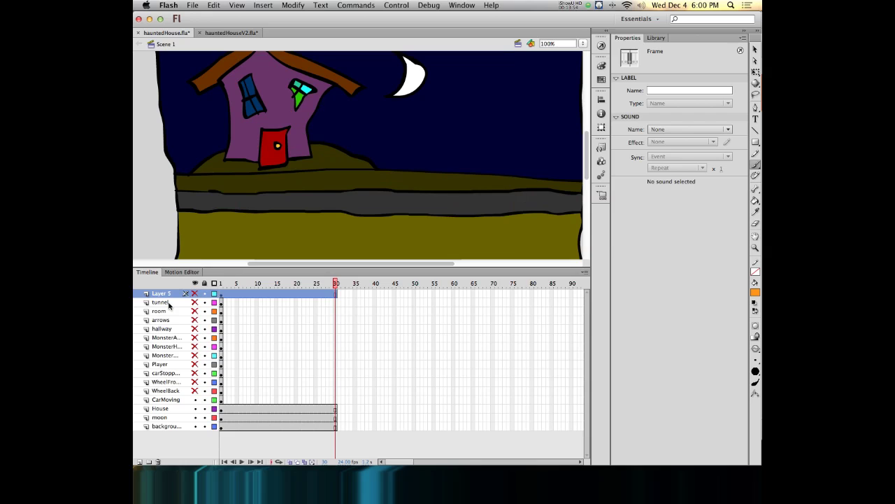
{"action": "key", "text": "super+Return"}
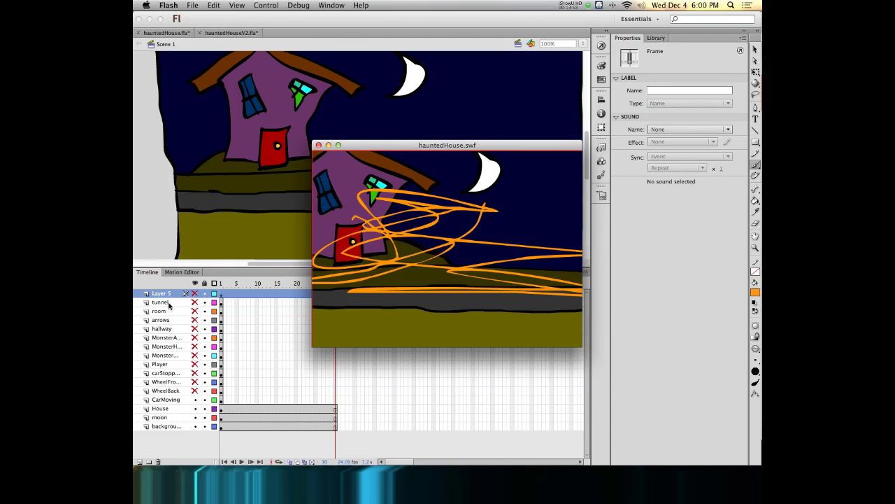
{"action": "left_click", "coordinate": [319, 145]}
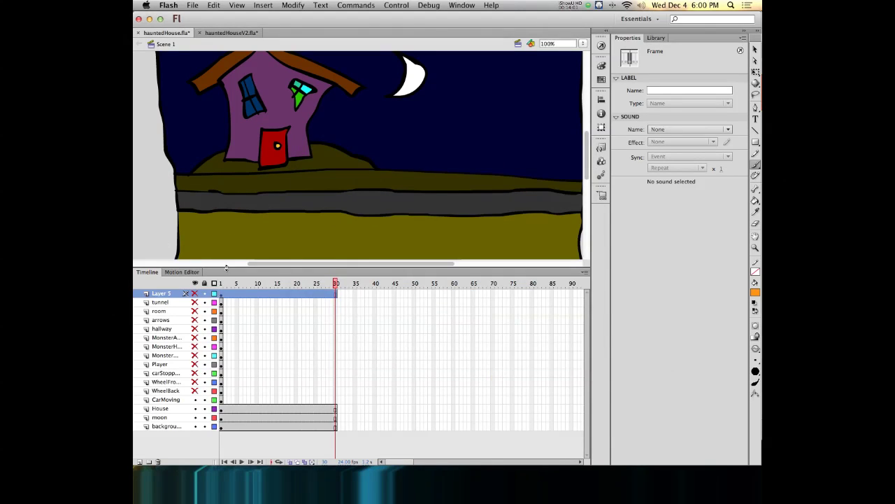
Make Layer 5 visible again and turn it into a guide layer
{"action": "left_click", "coordinate": [197, 294]}
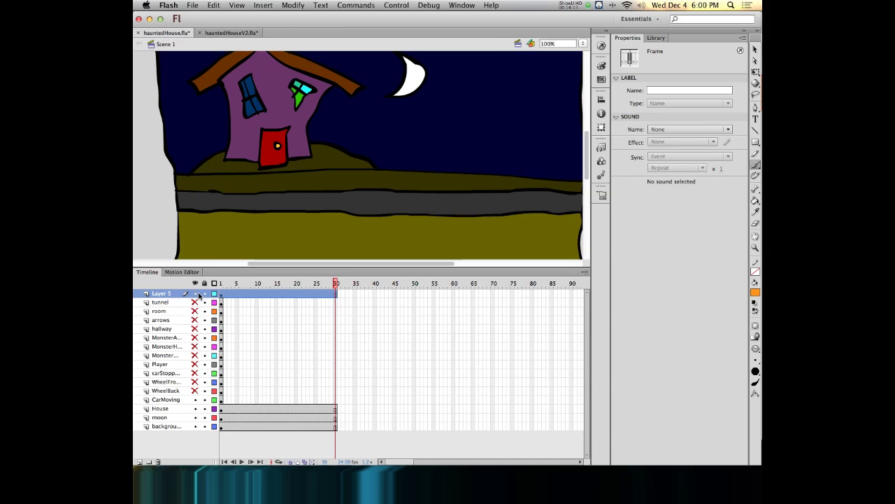
{"action": "right_click", "coordinate": [147, 295]}
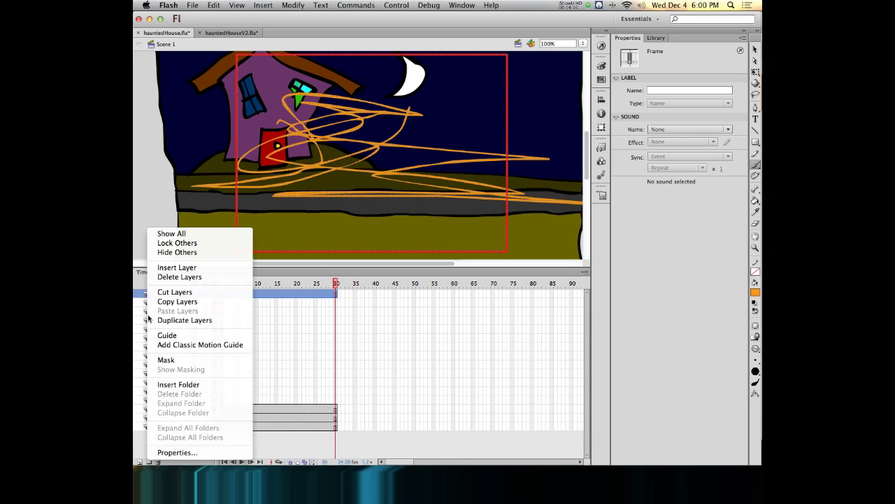
{"action": "left_click", "coordinate": [165, 335]}
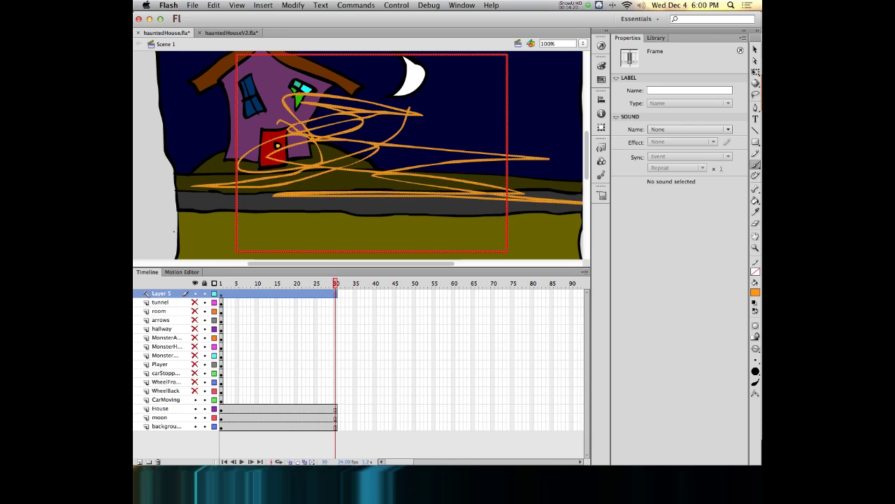
Delete the orange scribble from Layer 5, then test the movie and close the preview
{"action": "left_click", "coordinate": [756, 49]}
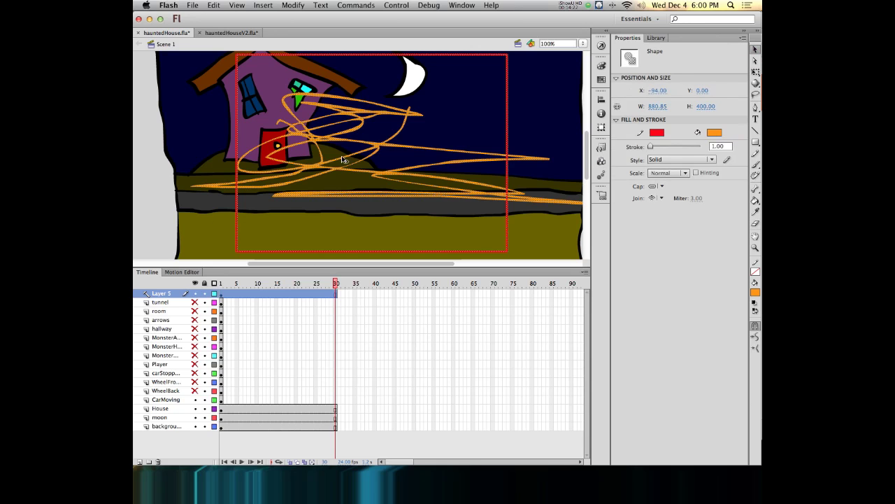
{"action": "left_click", "coordinate": [150, 170]}
{"action": "left_click", "coordinate": [308, 135]}
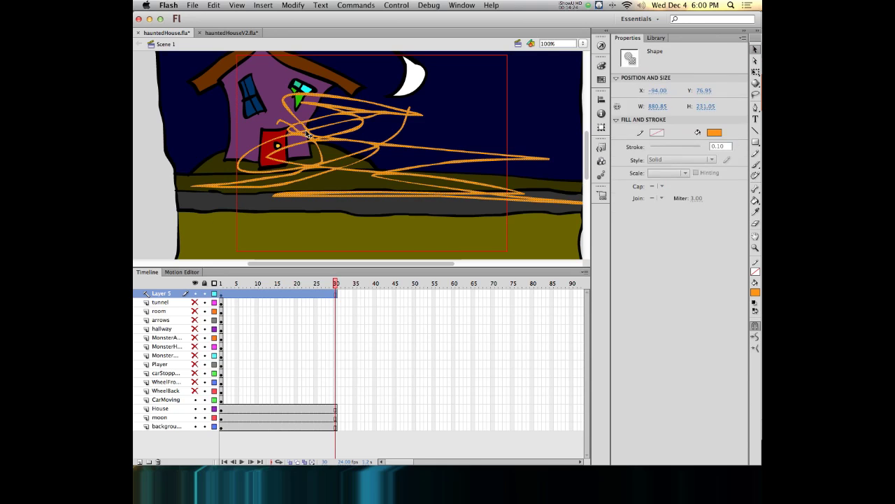
{"action": "key", "text": "Delete"}
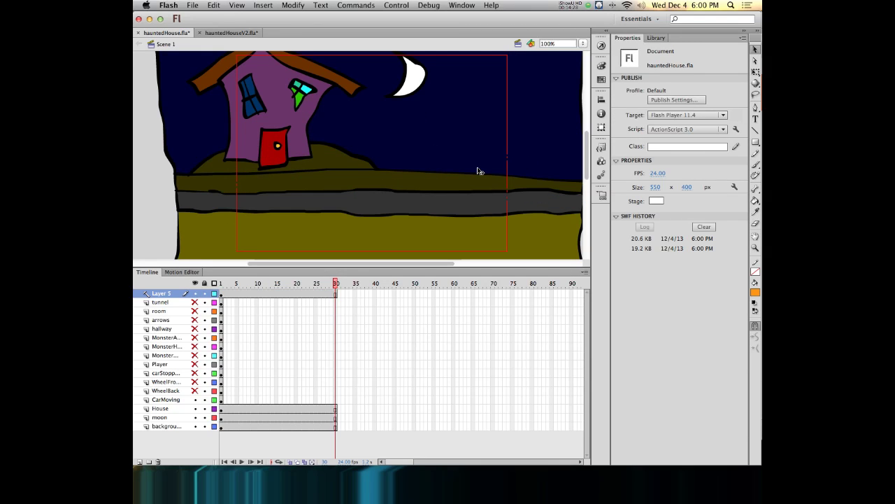
{"action": "key", "text": "super+Return"}
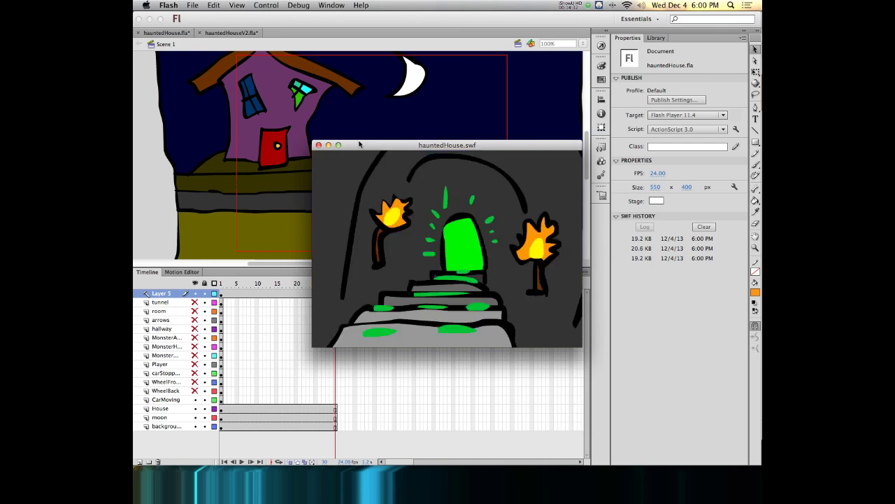
{"action": "left_click_drag", "start_coordinate": [360, 147], "coordinate": [315, 87]}
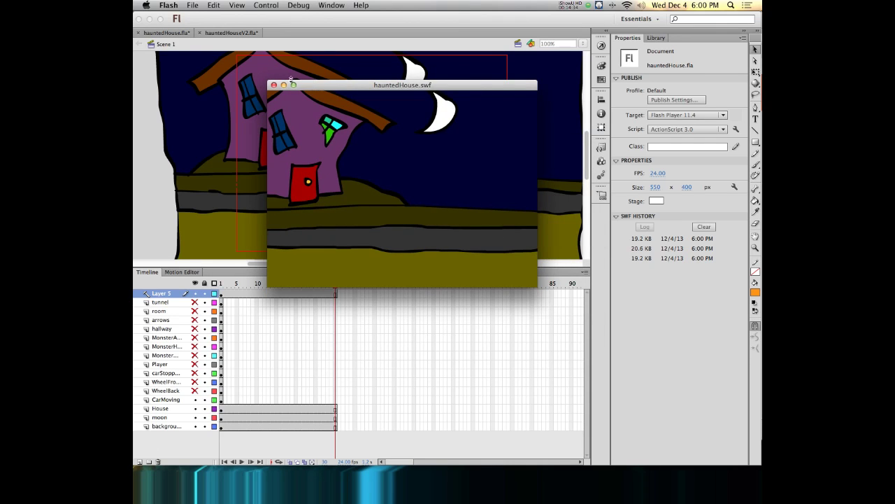
{"action": "left_click", "coordinate": [274, 84]}
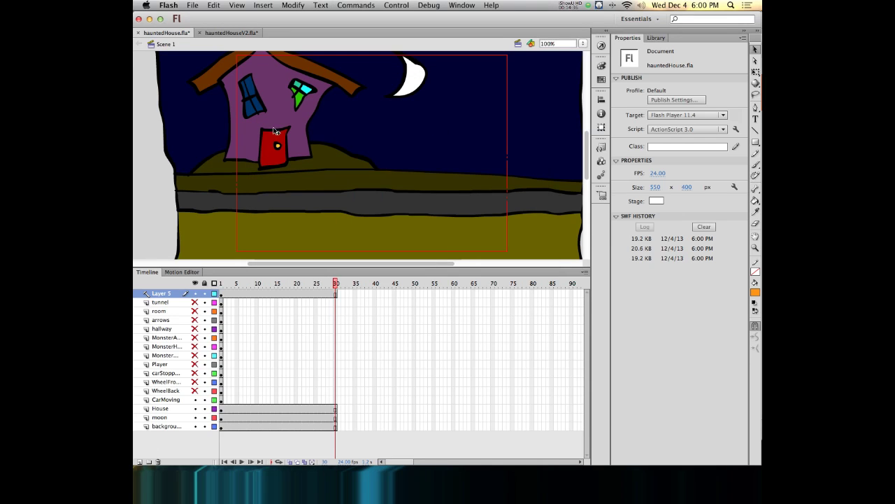
Move the house up and left off its hill and test the movie
{"action": "left_click_drag", "start_coordinate": [273, 99], "coordinate": [256, 66]}
{"action": "key", "text": "super+Return"}
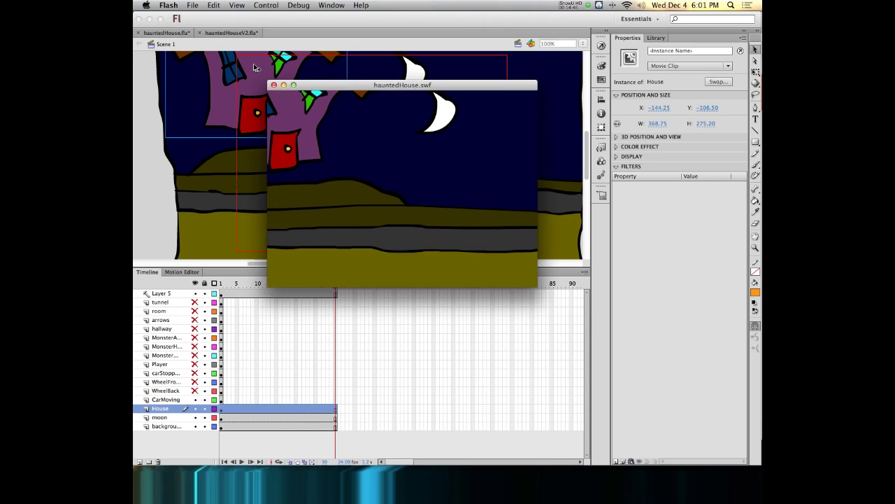
{"action": "left_click", "coordinate": [274, 85]}
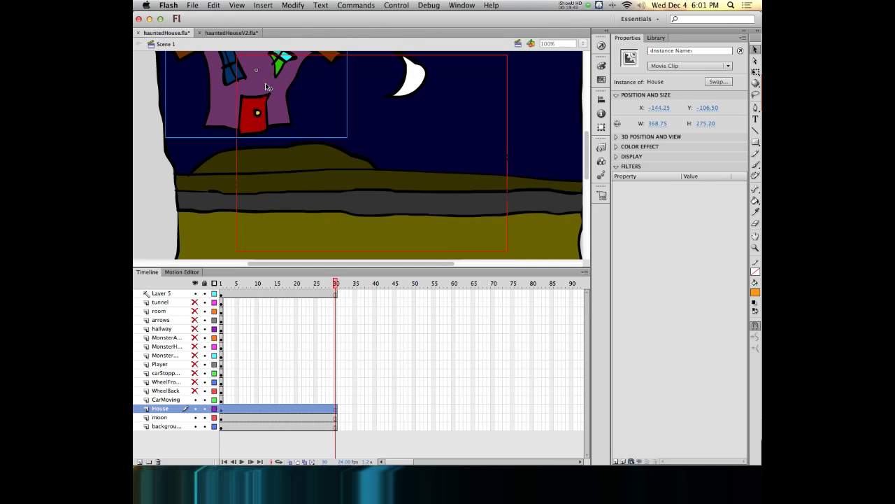
Place the house back on its hill and lock Layer 5
{"action": "left_click_drag", "start_coordinate": [265, 81], "coordinate": [313, 108]}
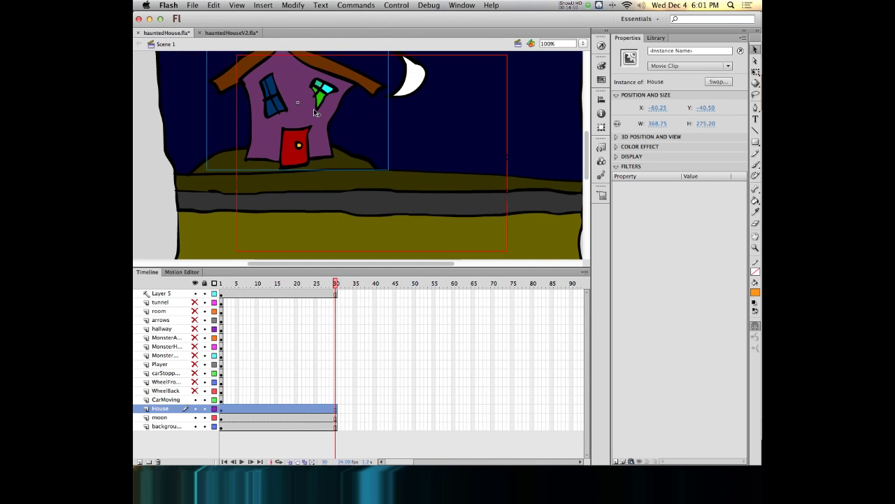
{"action": "left_click", "coordinate": [301, 295]}
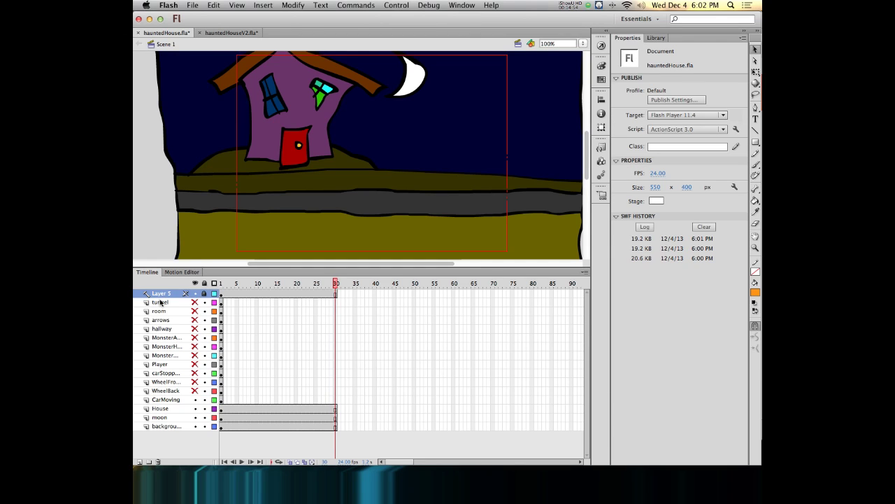
Show the library items and add a new layer named buttons directly above the tunnel layer
{"action": "left_click", "coordinate": [656, 38]}
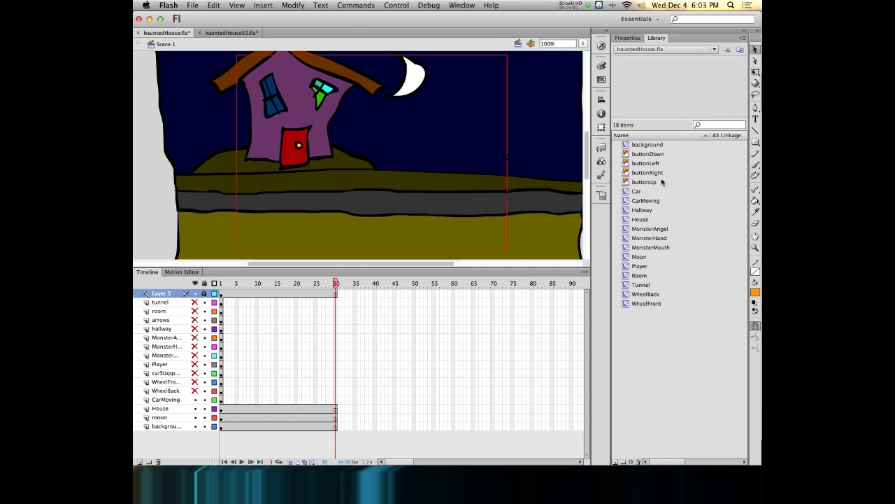
{"action": "scroll", "coordinate": [652, 191], "scroll_direction": "right", "scroll_amount": 2}
{"action": "scroll", "coordinate": [654, 199], "scroll_direction": "left", "scroll_amount": 2}
{"action": "left_click", "coordinate": [161, 302]}
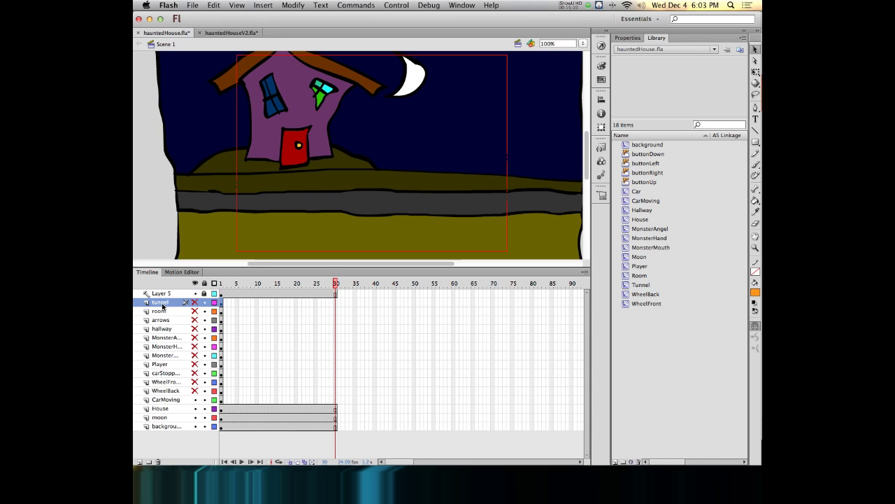
{"action": "left_click", "coordinate": [139, 462]}
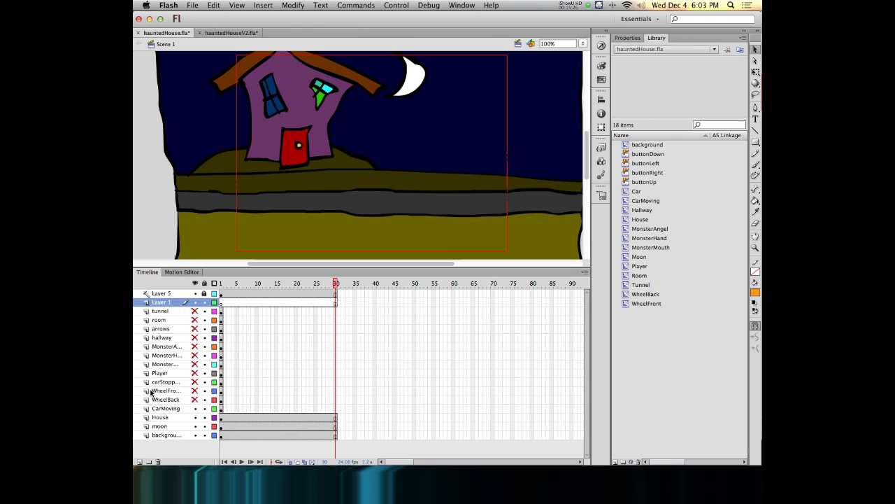
{"action": "double_click", "coordinate": [167, 301]}
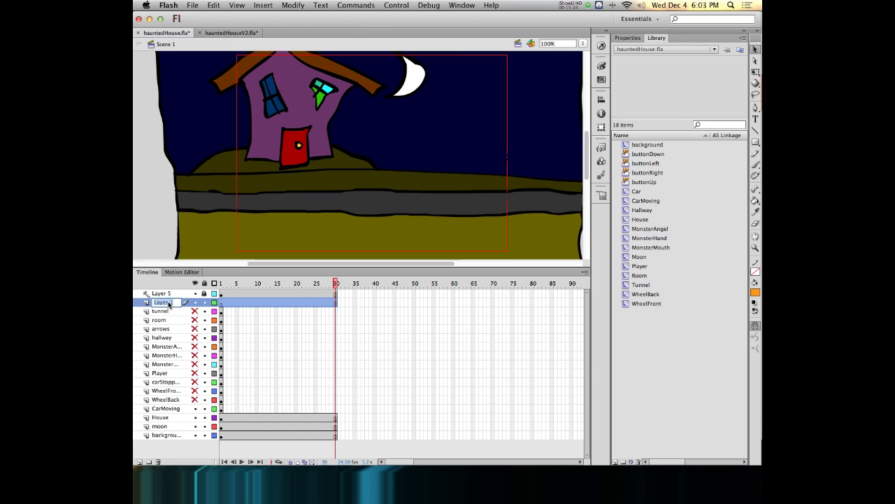
{"action": "type", "text": "buttons"}
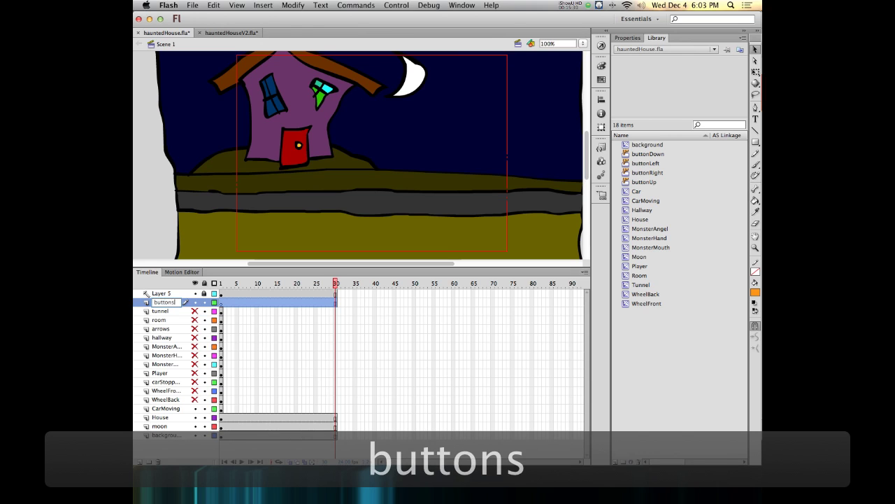
{"action": "key", "text": "Return"}
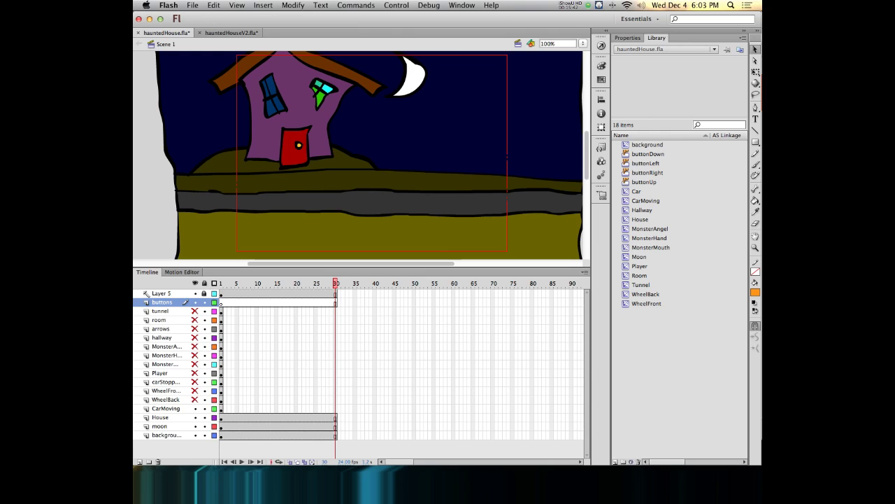
Brush an orange circle outline in the sky beside the house on the buttons layer and fill it with red #FF0000
{"action": "left_click", "coordinate": [755, 164]}
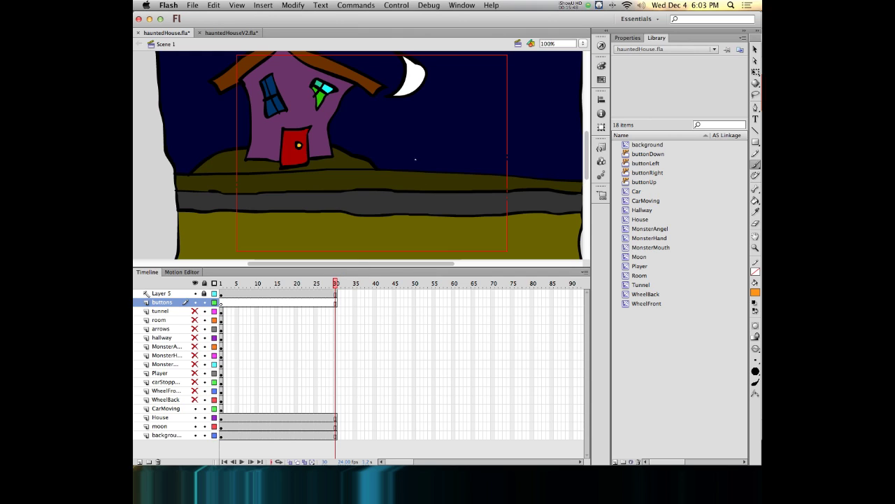
{"action": "mouse_move", "coordinate": [432, 130]}
{"action": "left_mouse_down"}
{"action": "mouse_move", "coordinate": [412, 116]}
{"action": "mouse_move", "coordinate": [389, 121]}
{"action": "mouse_move", "coordinate": [376, 144]}
{"action": "mouse_move", "coordinate": [382, 157]}
{"action": "mouse_move", "coordinate": [424, 164]}
{"action": "mouse_move", "coordinate": [432, 126]}
{"action": "left_mouse_up"}
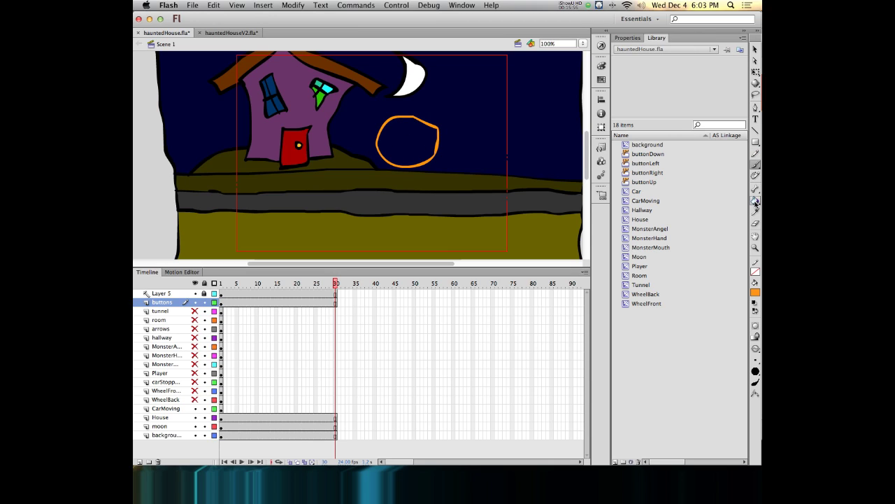
{"action": "left_click", "coordinate": [755, 292]}
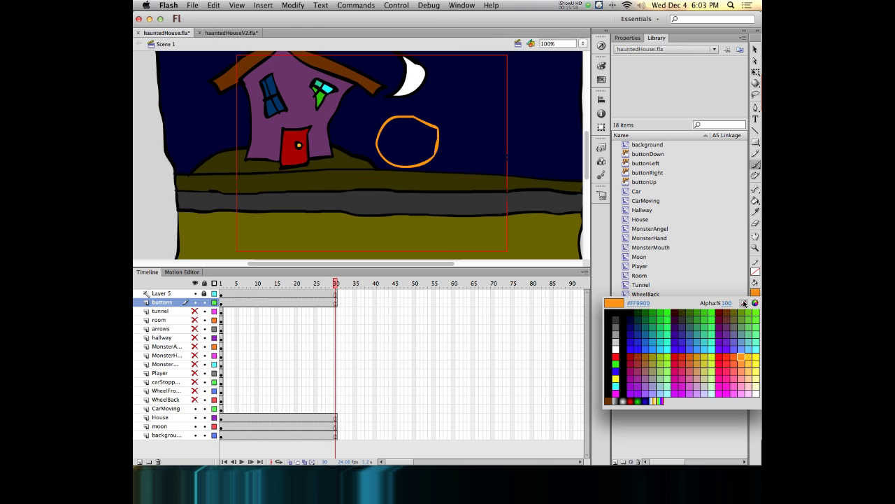
{"action": "left_click", "coordinate": [724, 356]}
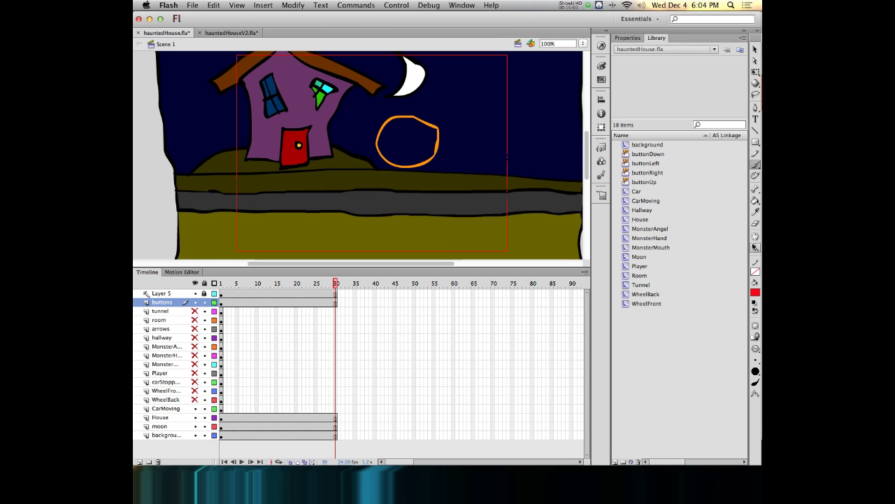
{"action": "left_click", "coordinate": [756, 200]}
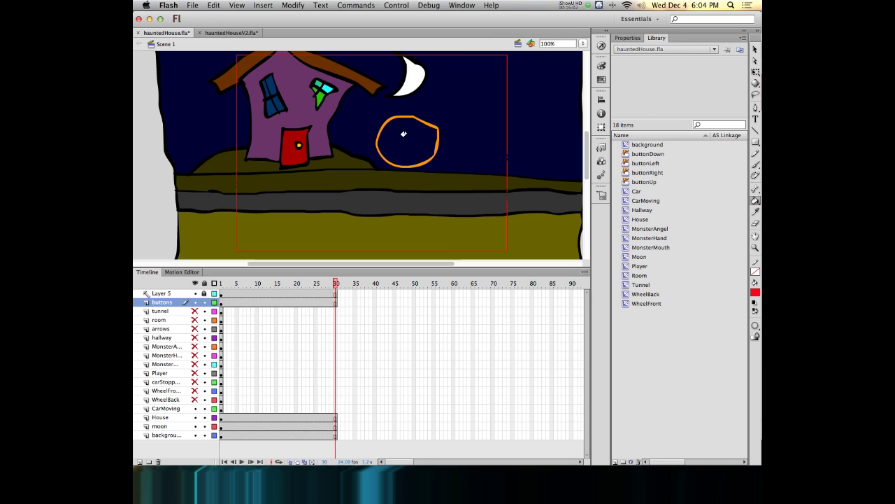
{"action": "left_click", "coordinate": [401, 133]}
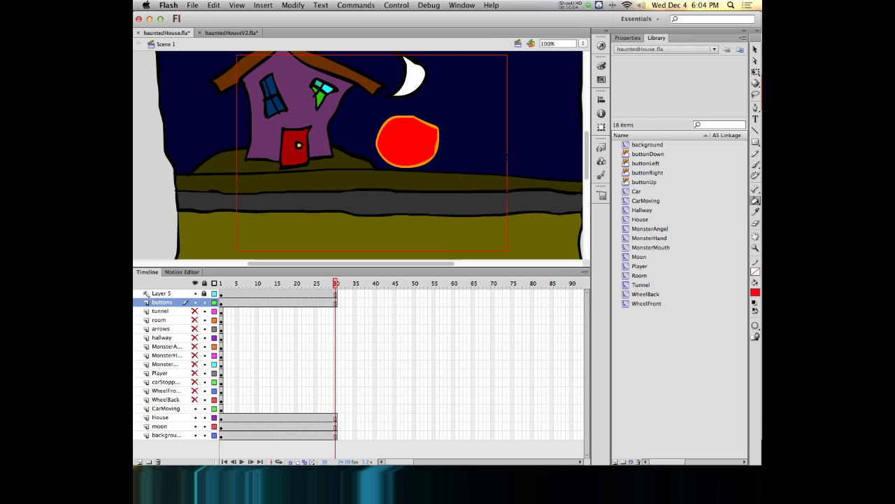
Recolor the circle's inside with a slightly darker red using the Paint Bucket
{"action": "left_click", "coordinate": [755, 294]}
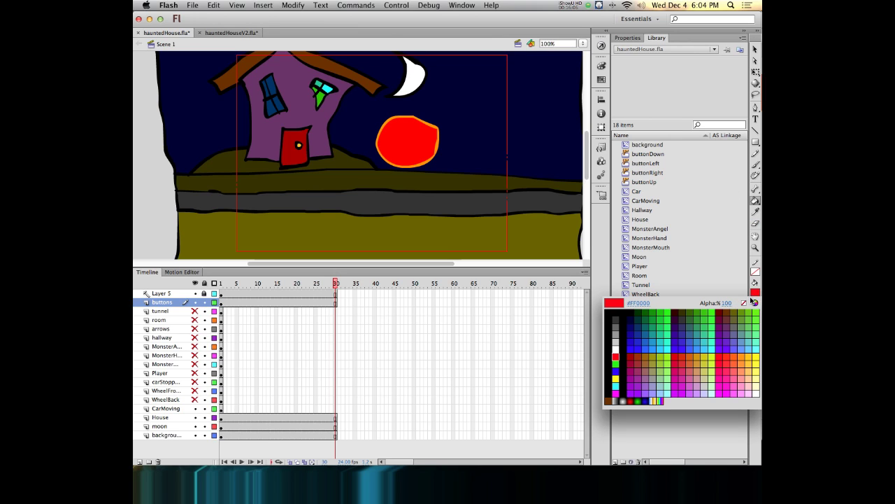
{"action": "left_click", "coordinate": [677, 354]}
{"action": "left_click", "coordinate": [399, 132]}
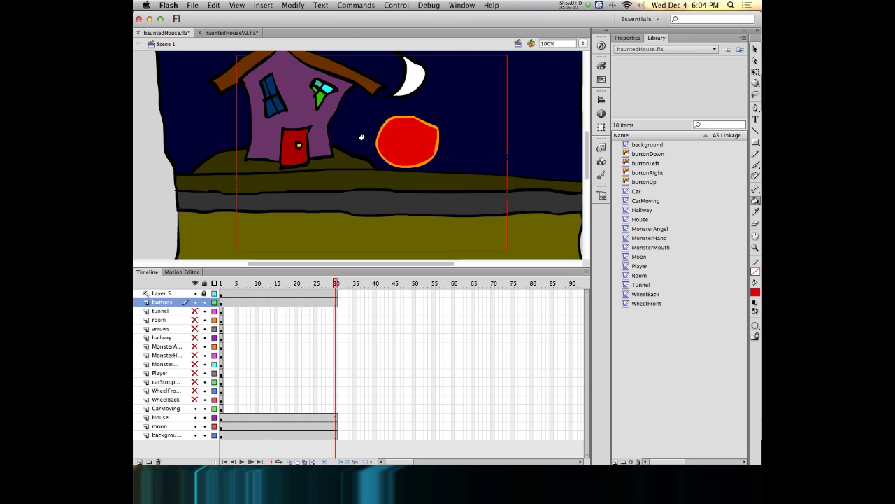
Convert the red circle with its orange outline to a Button symbol named bigRedButton and shift it slightly up and right in the sky
{"action": "left_click", "coordinate": [756, 49]}
{"action": "left_click", "coordinate": [404, 147]}
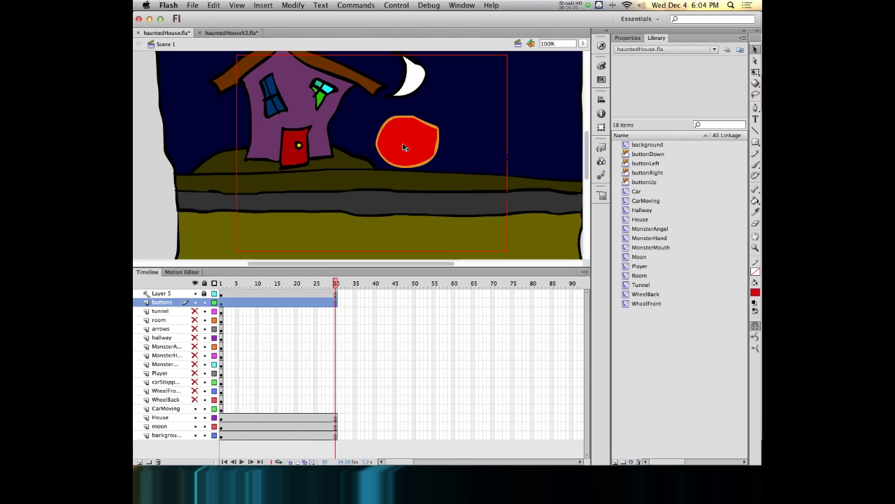
{"action": "left_click", "coordinate": [403, 147]}
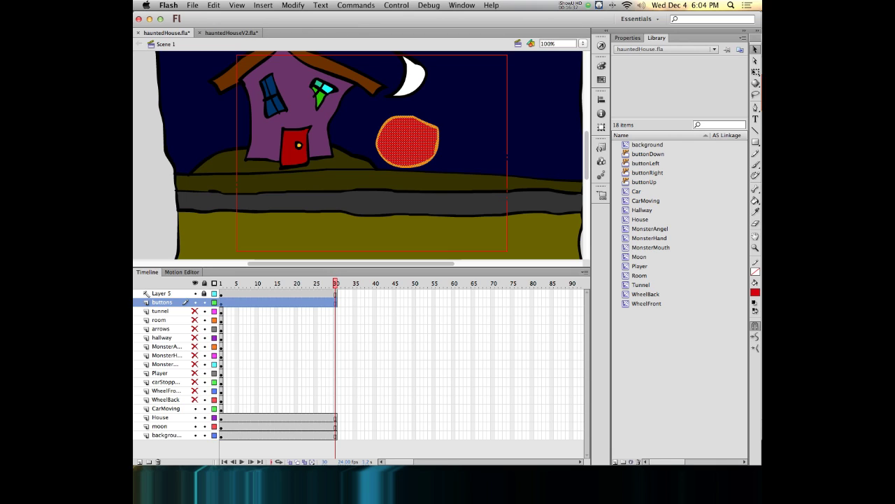
{"action": "left_click", "coordinate": [295, 5]}
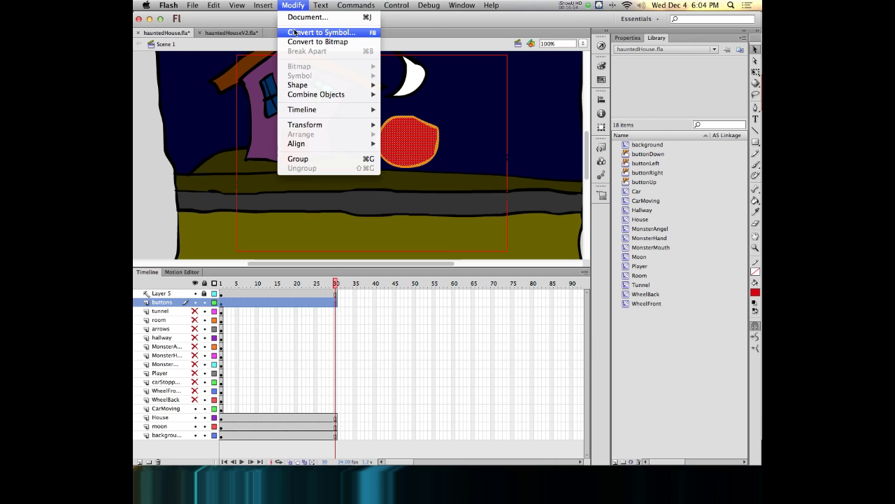
{"action": "left_click", "coordinate": [294, 32]}
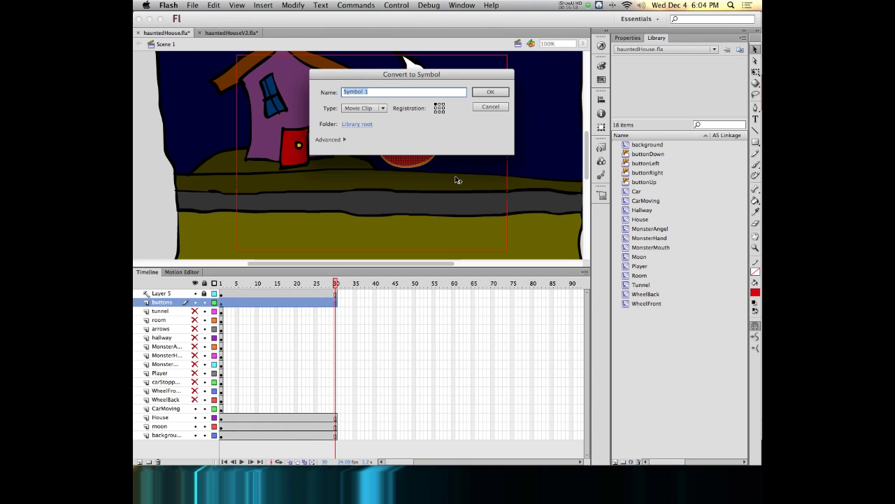
{"action": "type", "text": "big"}
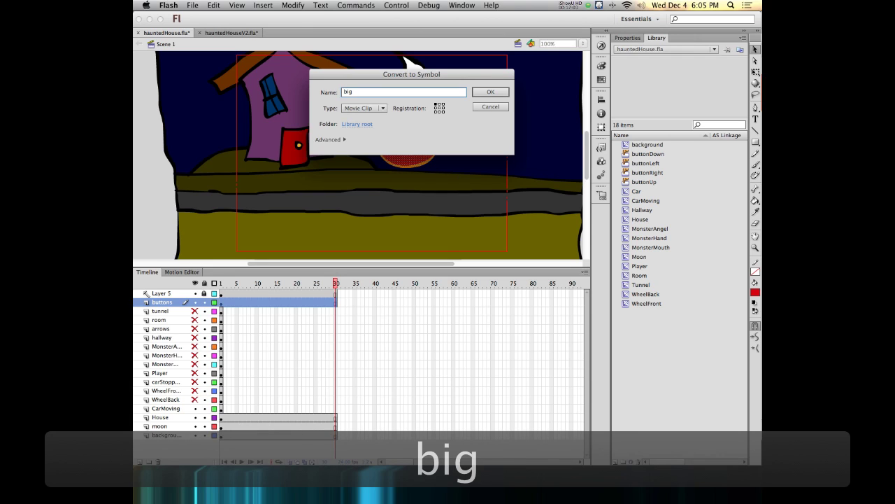
{"action": "type", "text": "RedButton"}
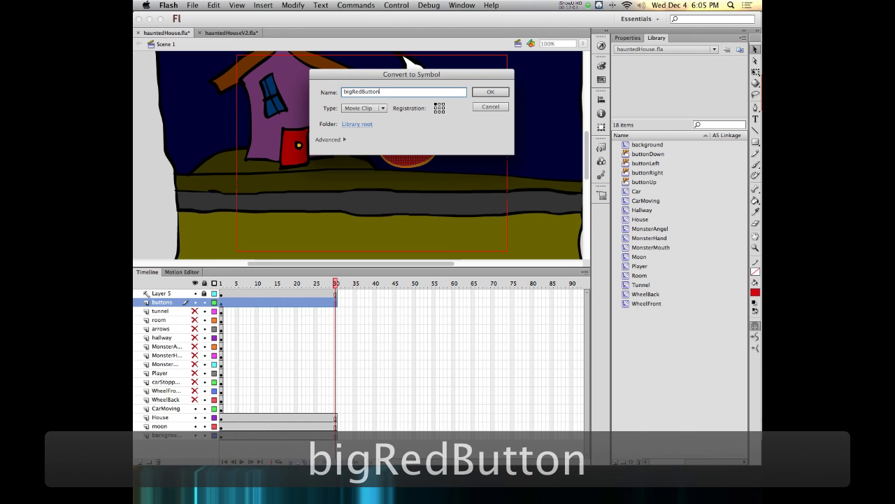
{"action": "left_click", "coordinate": [361, 109]}
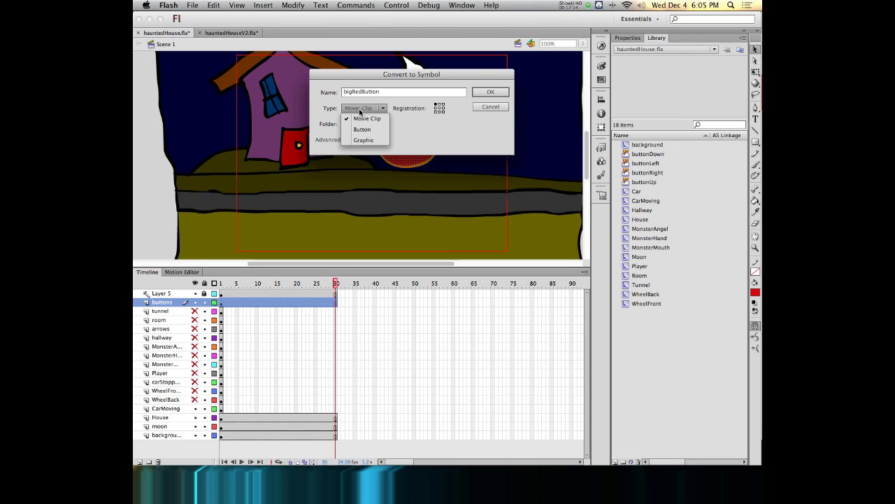
{"action": "left_click", "coordinate": [361, 129]}
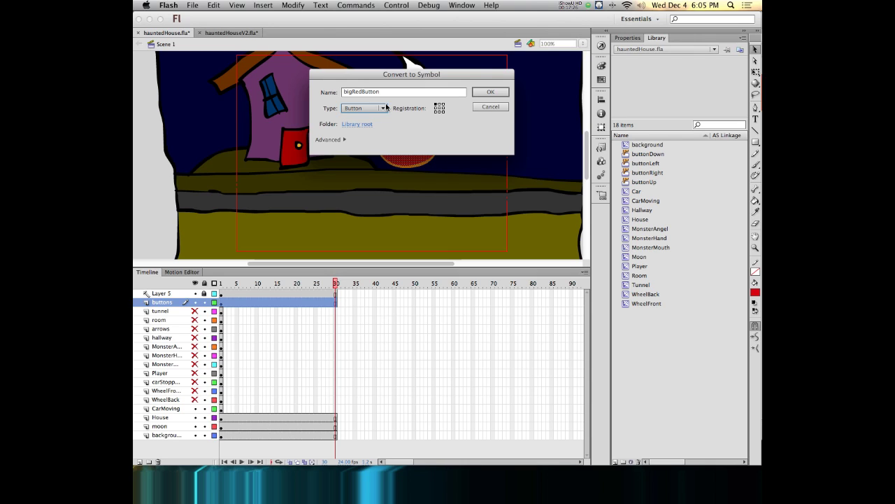
{"action": "left_click", "coordinate": [477, 93]}
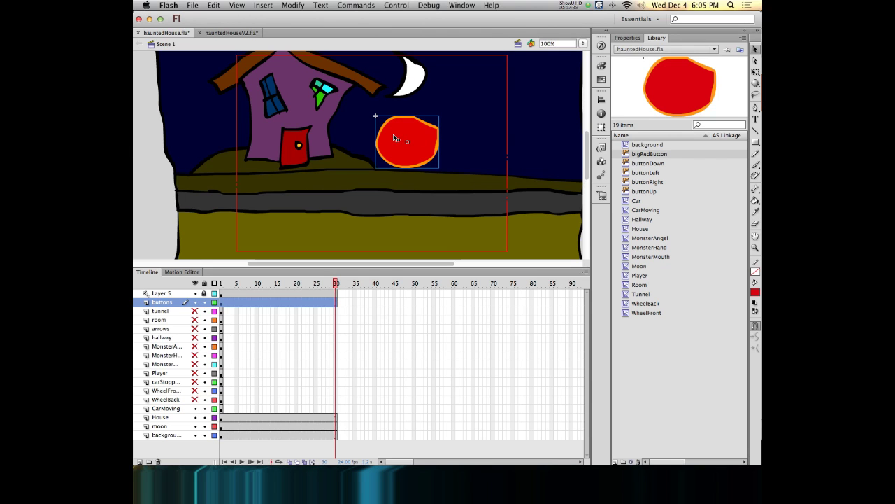
{"action": "left_click_drag", "start_coordinate": [393, 133], "coordinate": [402, 122]}
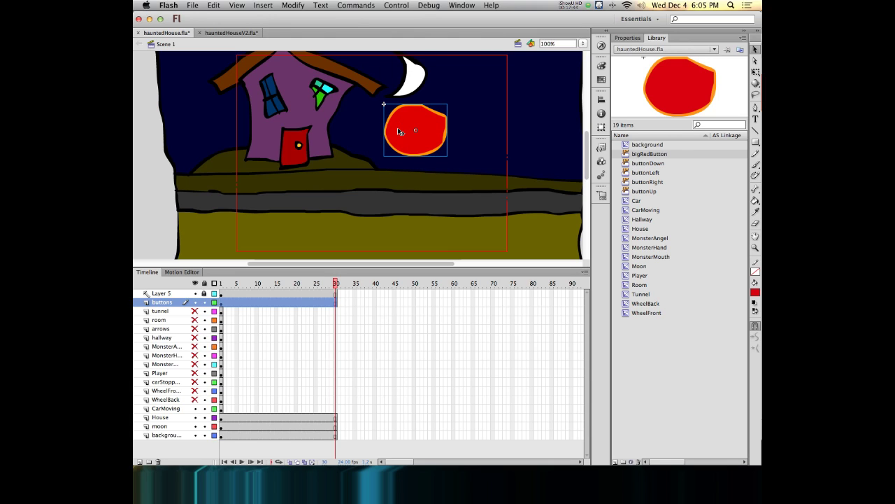
{"action": "left_click", "coordinate": [658, 164]}
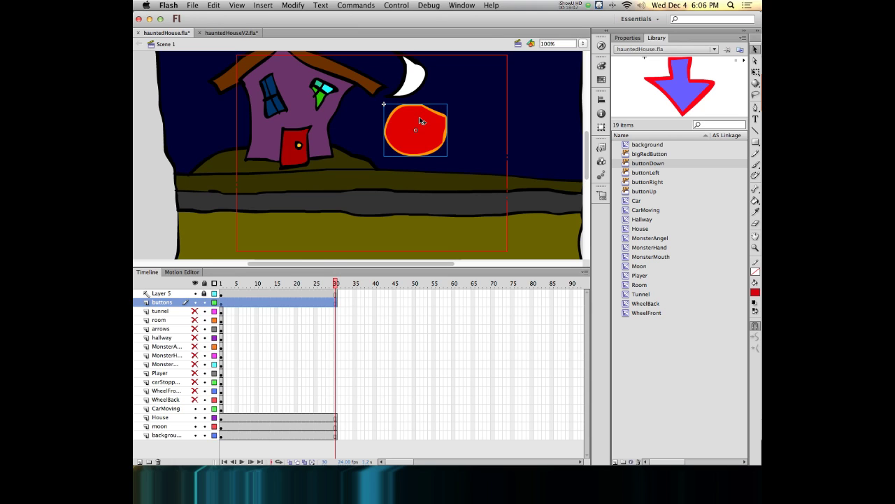
Insert an Over keyframe inside the bigRedButton symbol and recolor its circle's inside light orange
{"action": "double_click", "coordinate": [420, 121]}
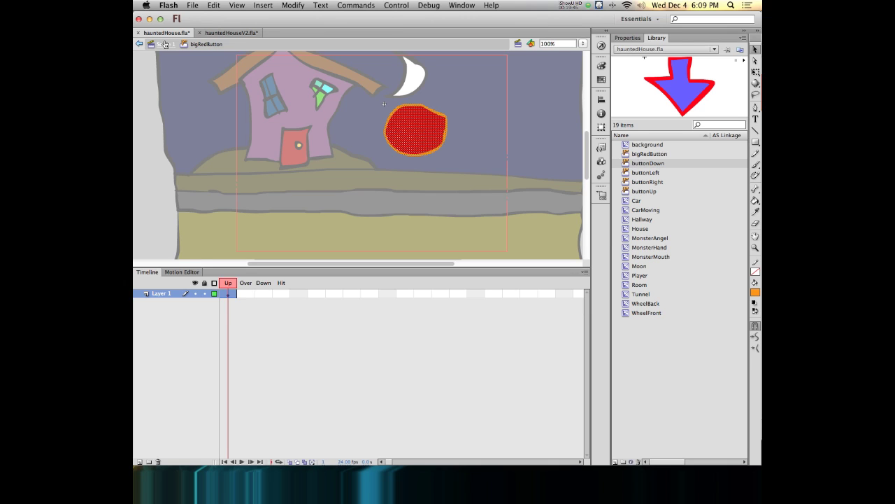
{"action": "left_click", "coordinate": [243, 295]}
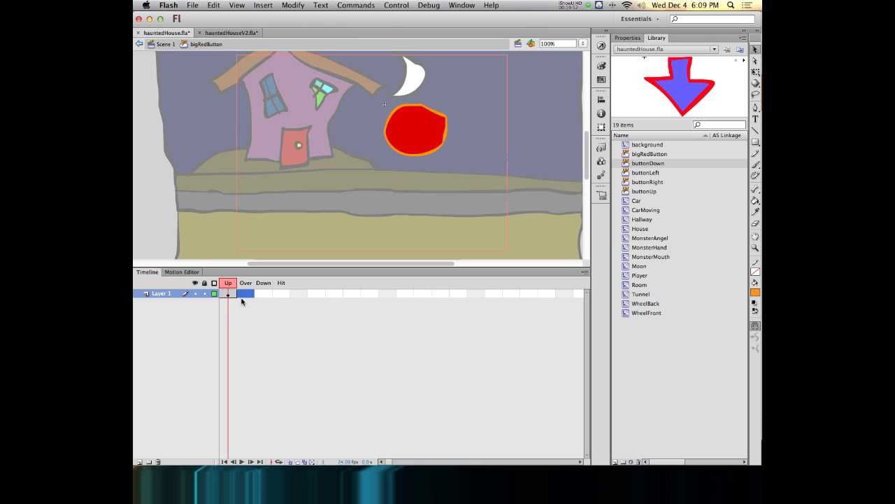
{"action": "key", "text": "F6"}
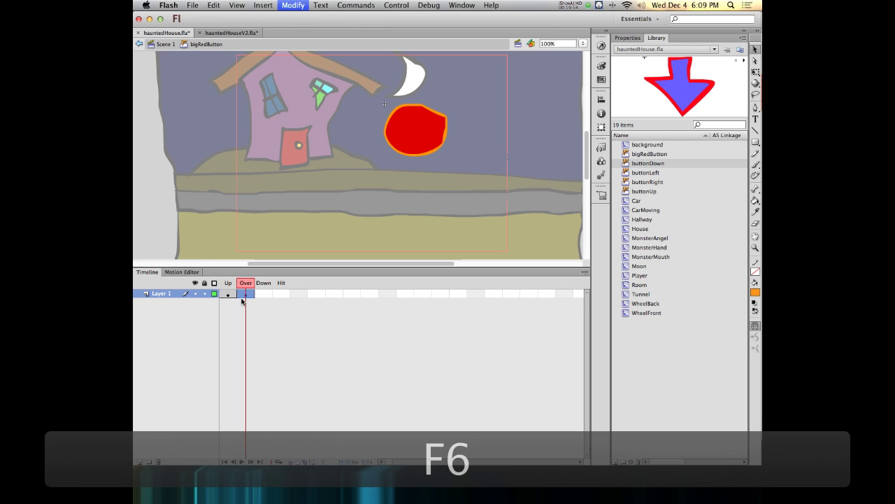
{"action": "left_click", "coordinate": [157, 126]}
{"action": "left_click", "coordinate": [413, 129]}
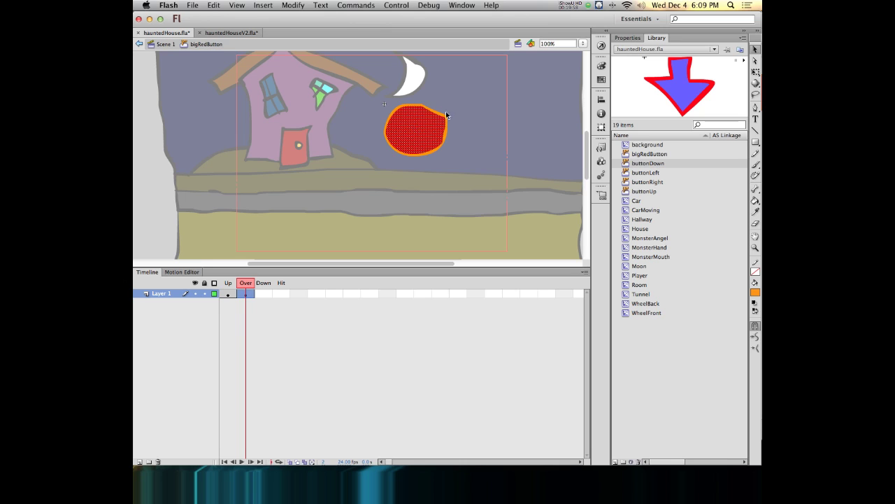
{"action": "left_click", "coordinate": [601, 79]}
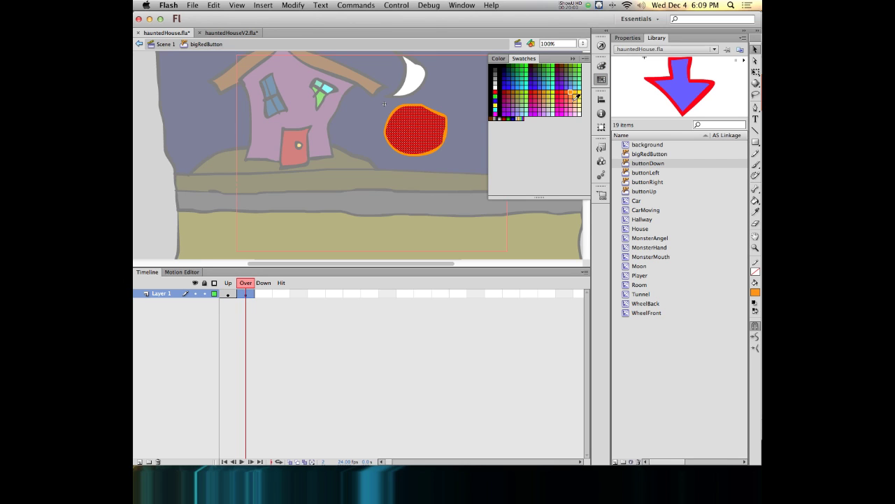
{"action": "left_click", "coordinate": [575, 106]}
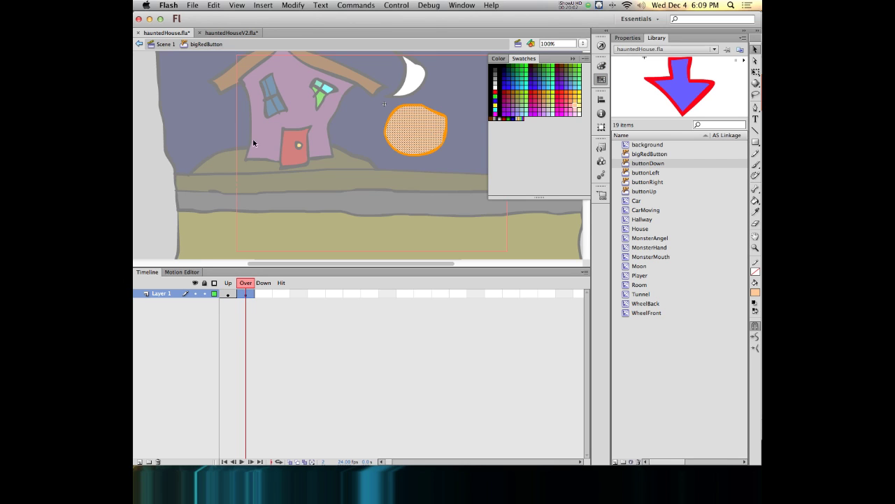
Compare the button's Up and Over states and recolor the Over state's circle green
{"action": "left_click", "coordinate": [153, 155]}
{"action": "left_click", "coordinate": [229, 284]}
{"action": "left_click", "coordinate": [242, 283]}
{"action": "left_click", "coordinate": [228, 283]}
{"action": "left_click", "coordinate": [242, 282]}
{"action": "left_click", "coordinate": [416, 133]}
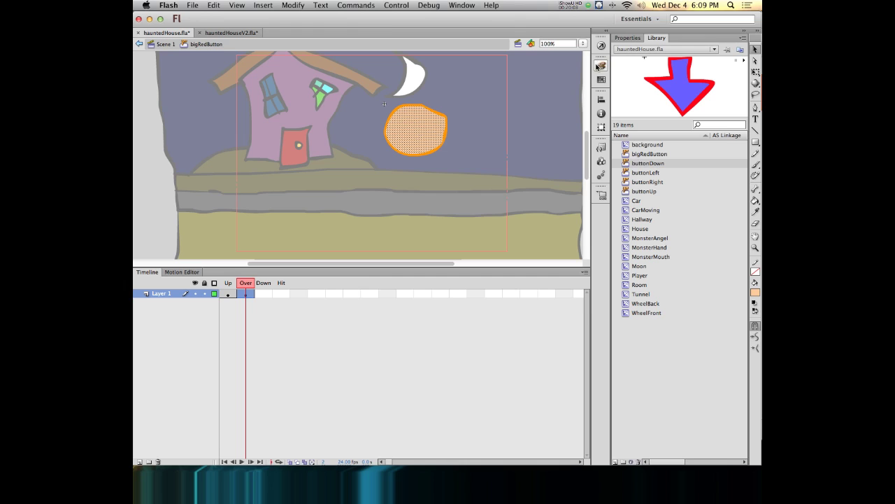
{"action": "left_click", "coordinate": [601, 79]}
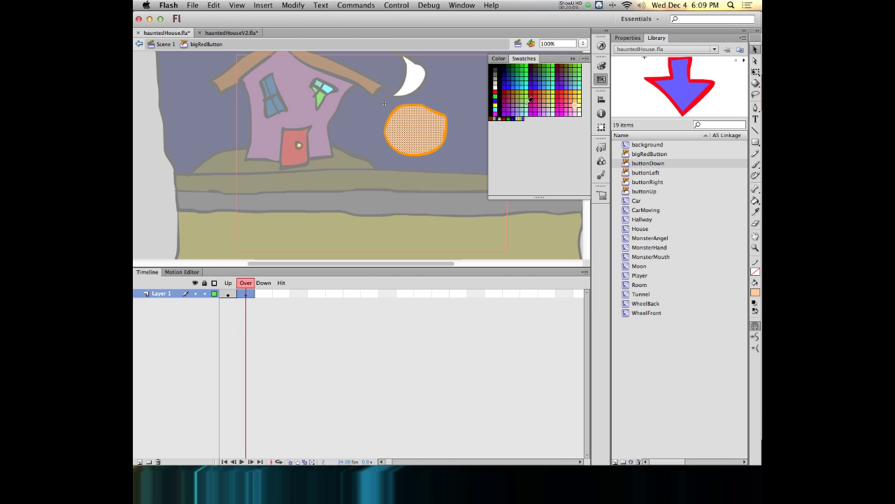
{"action": "left_click", "coordinate": [576, 71]}
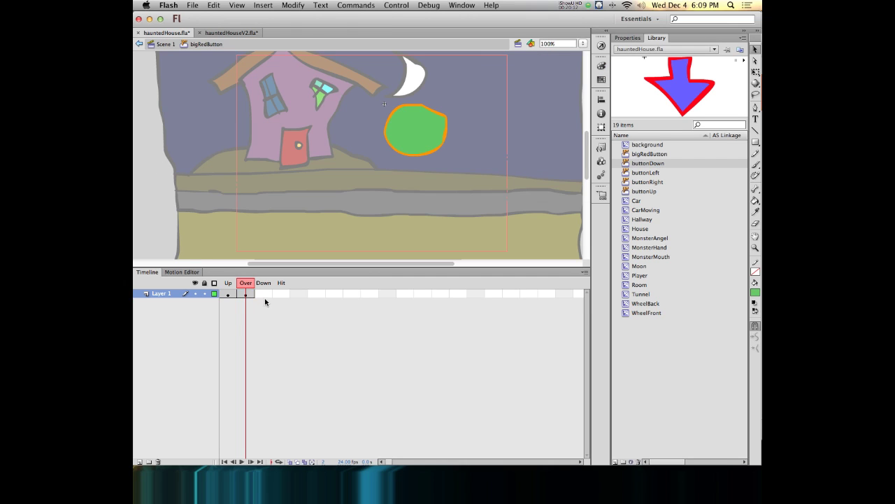
Insert a Down keyframe for the button and fill that state's circle with blue #0066FF
{"action": "left_click", "coordinate": [226, 282]}
{"action": "left_click", "coordinate": [245, 284]}
{"action": "left_click", "coordinate": [262, 295]}
{"action": "key", "text": "F6"}
{"action": "left_click", "coordinate": [159, 135]}
{"action": "left_click", "coordinate": [402, 130]}
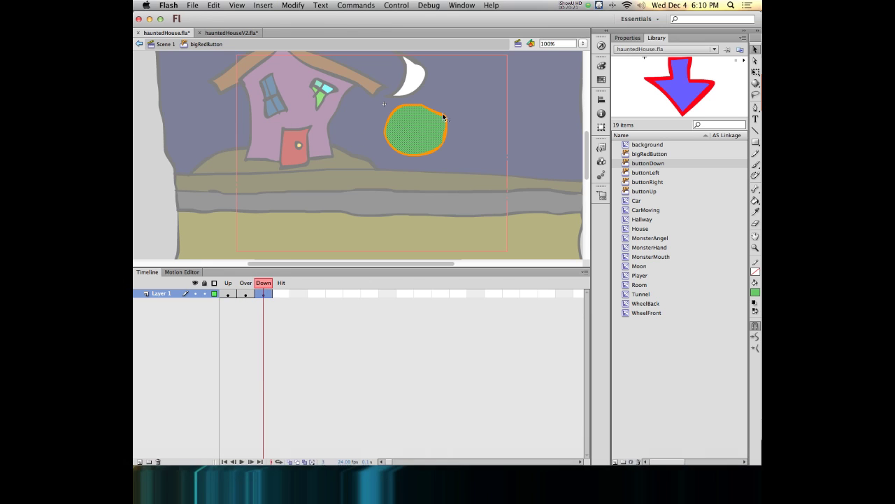
{"action": "left_click", "coordinate": [600, 79]}
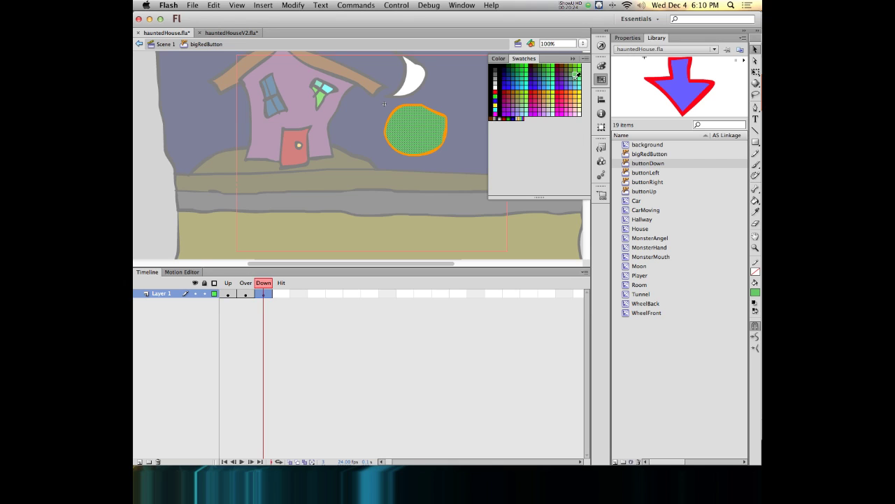
{"action": "left_click", "coordinate": [513, 87]}
{"action": "left_click", "coordinate": [166, 143]}
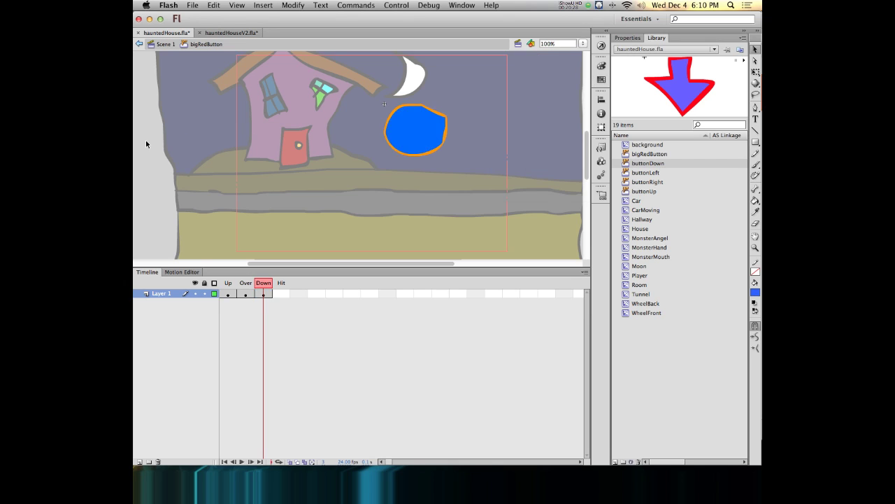
Brush short golden-yellow rays all around the green circle in the button's Over state
{"action": "mouse_move", "coordinate": [261, 283]}
{"action": "left_mouse_down"}
{"action": "mouse_move", "coordinate": [215, 280]}
{"action": "mouse_move", "coordinate": [264, 283]}
{"action": "mouse_move", "coordinate": [228, 284]}
{"action": "mouse_move", "coordinate": [245, 286]}
{"action": "left_mouse_up"}
{"action": "left_click", "coordinate": [248, 295]}
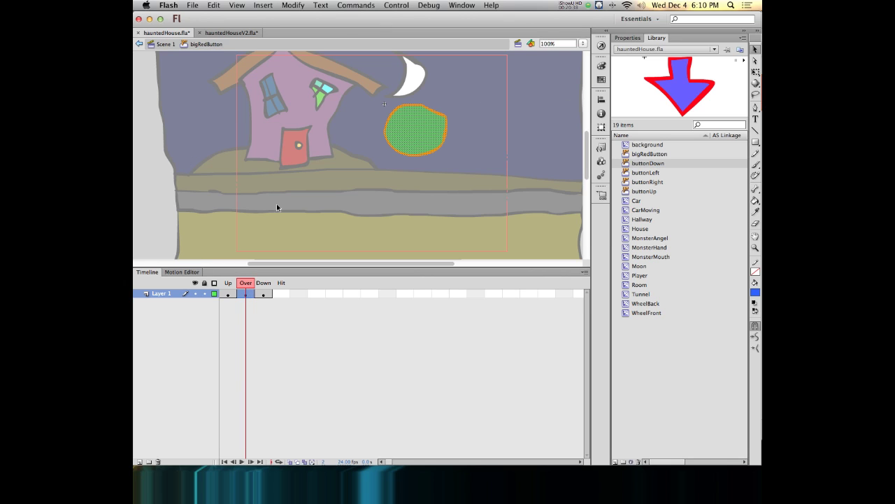
{"action": "left_click", "coordinate": [157, 202]}
{"action": "left_click", "coordinate": [756, 165]}
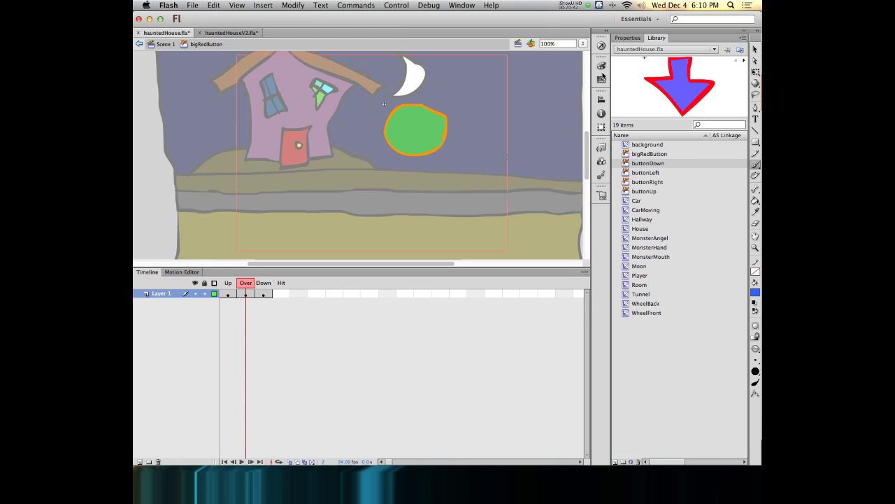
{"action": "left_click", "coordinate": [755, 292]}
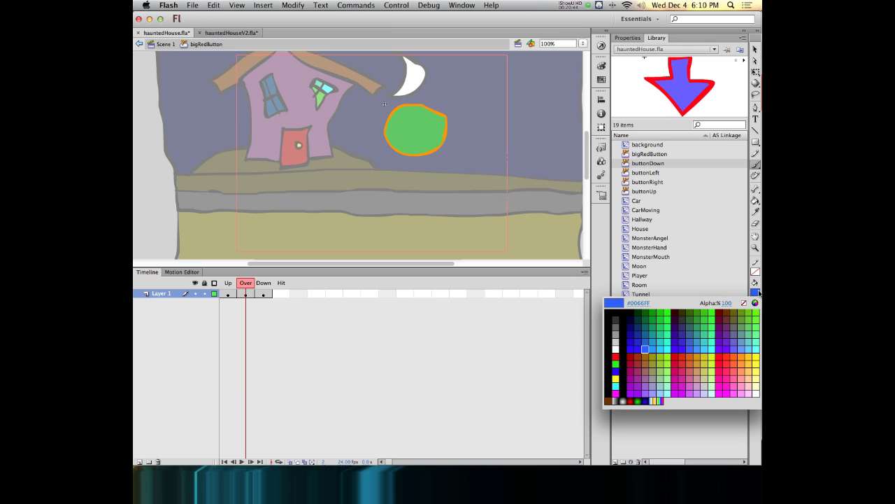
{"action": "left_click", "coordinate": [752, 358]}
{"action": "mouse_move", "coordinate": [419, 161]}
{"action": "left_mouse_down"}
{"action": "mouse_move", "coordinate": [425, 183]}
{"action": "mouse_move", "coordinate": [462, 169]}
{"action": "left_mouse_up"}
{"action": "left_click_drag", "start_coordinate": [474, 120], "coordinate": [459, 125]}
{"action": "mouse_move", "coordinate": [437, 83]}
{"action": "left_mouse_down"}
{"action": "mouse_move", "coordinate": [428, 98]}
{"action": "mouse_move", "coordinate": [372, 85]}
{"action": "left_mouse_up"}
{"action": "left_click_drag", "start_coordinate": [371, 119], "coordinate": [346, 128]}
{"action": "left_click_drag", "start_coordinate": [403, 164], "coordinate": [363, 189]}
{"action": "left_click_drag", "start_coordinate": [375, 149], "coordinate": [353, 160]}
Flip through the button's Up and Over states to compare them, and return to Scene 1
{"action": "left_click", "coordinate": [227, 282]}
{"action": "left_click", "coordinate": [250, 285]}
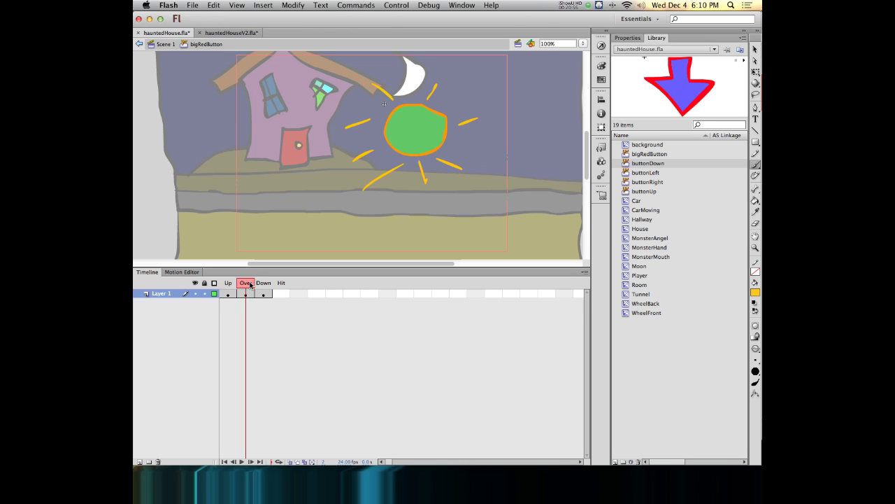
{"action": "left_click_drag", "start_coordinate": [250, 285], "coordinate": [193, 271]}
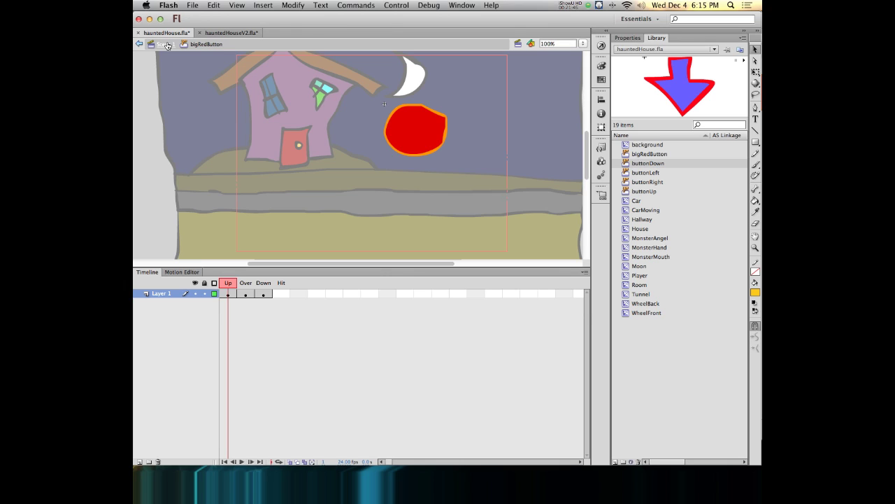
{"action": "left_click_drag", "start_coordinate": [231, 284], "coordinate": [203, 261]}
{"action": "left_click", "coordinate": [166, 44]}
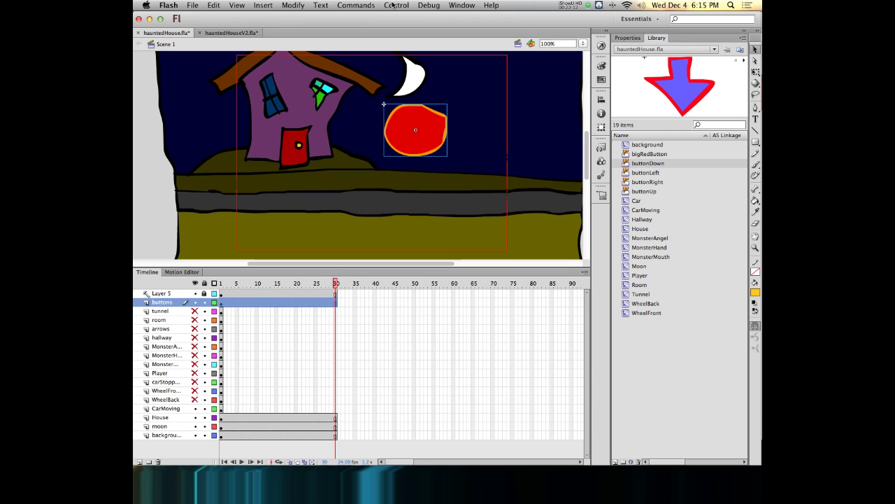
Play the timeline, test the movie and try the big red button's Over and Down states in the preview
{"action": "key", "text": "Return"}
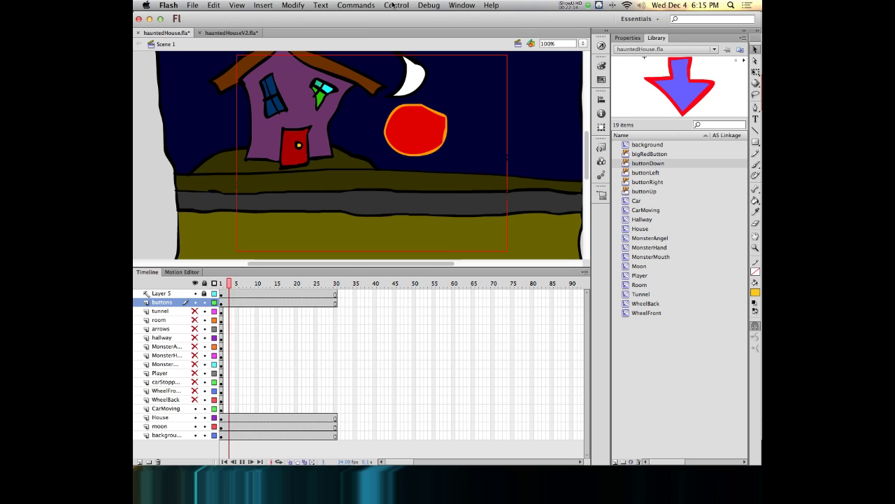
{"action": "key", "text": "Return"}
{"action": "key", "text": "super+Return"}
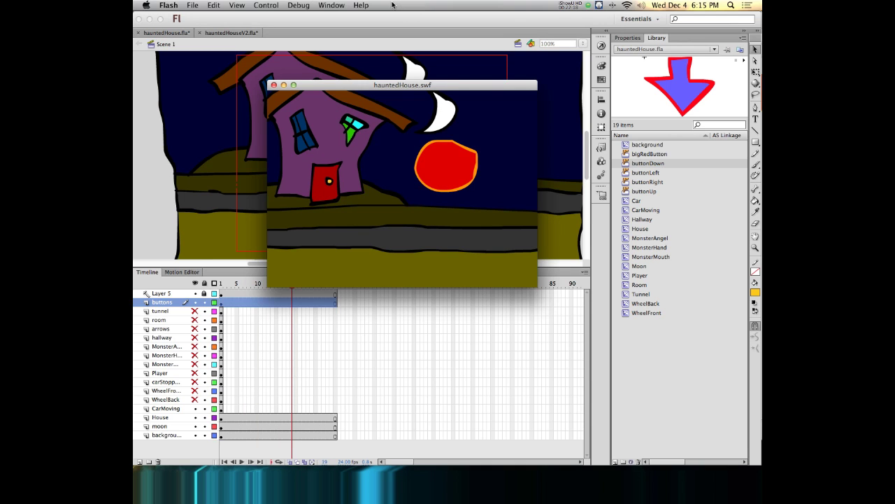
{"action": "left_click", "coordinate": [448, 167]}
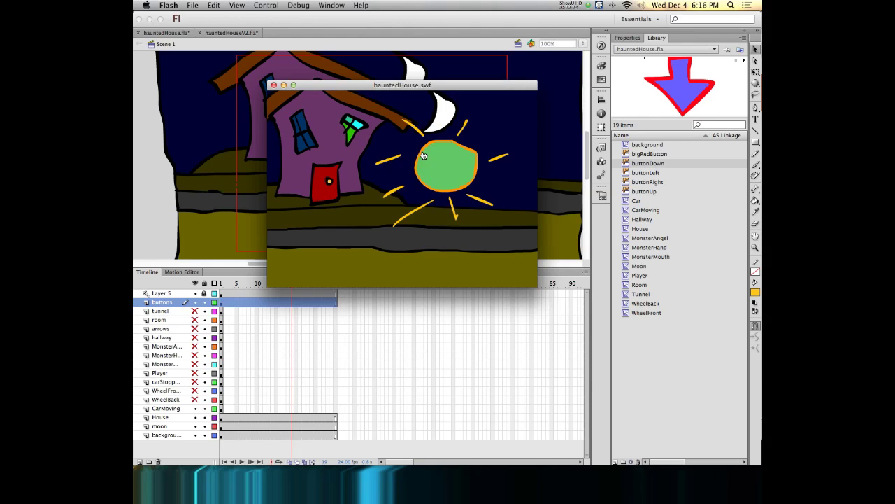
{"action": "left_click", "coordinate": [423, 155]}
{"action": "left_click", "coordinate": [274, 85]}
Undo the last change and move the buttons layer's keyframe from frame 1 to frame 30
{"action": "key", "text": "super+z"}
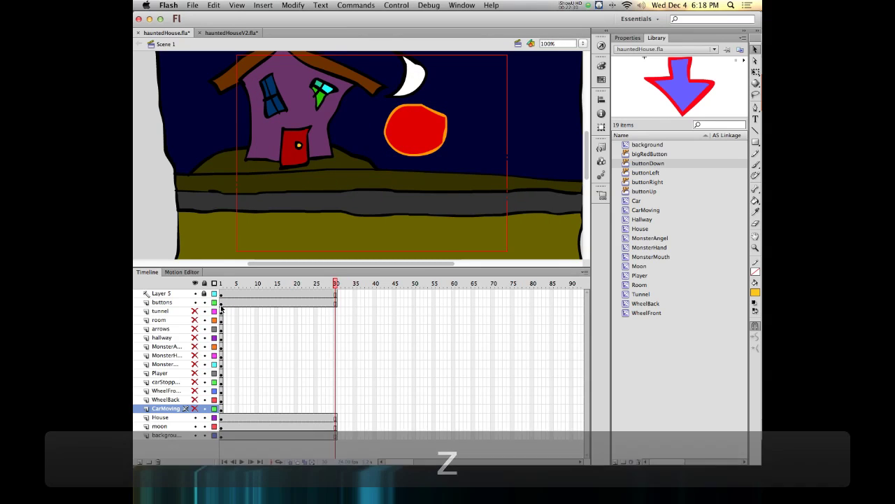
{"action": "left_click", "coordinate": [221, 304]}
{"action": "left_click_drag", "start_coordinate": [222, 304], "coordinate": [336, 304]}
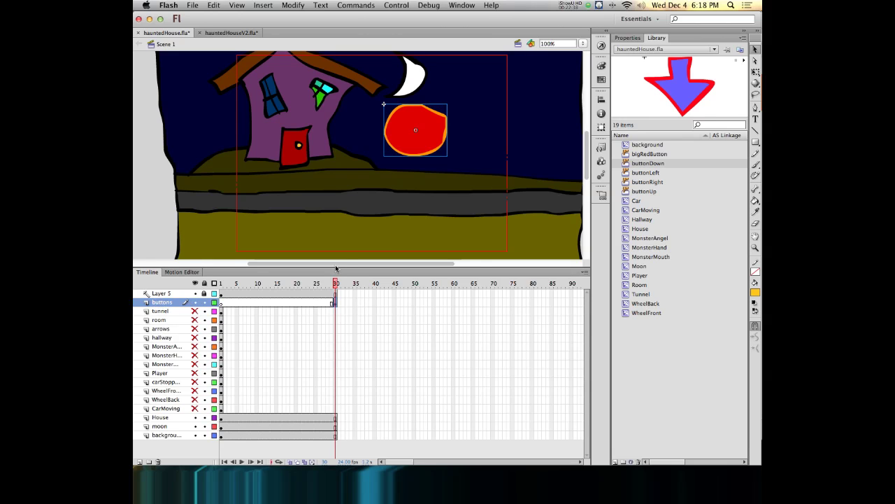
{"action": "scroll", "coordinate": [338, 265], "scroll_direction": "left", "scroll_amount": 2}
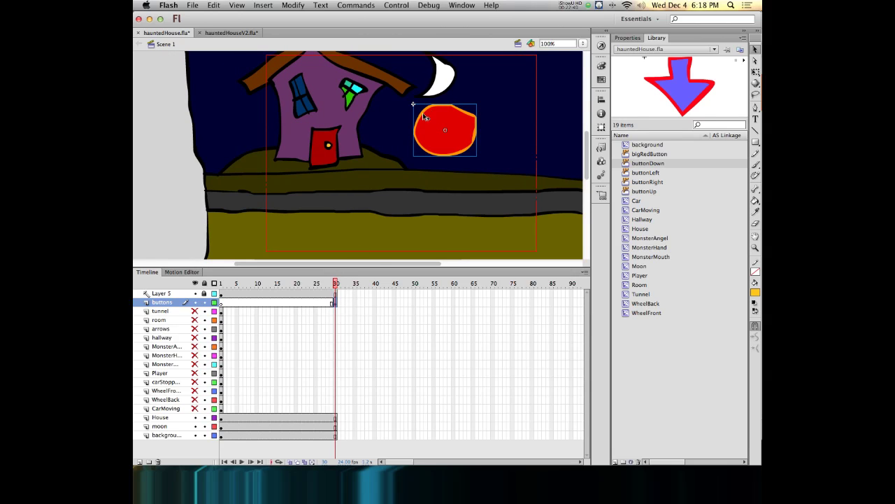
Show the code snippets library and expand its Timeline Navigation category
{"action": "key", "text": "Return"}
{"action": "left_click", "coordinate": [461, 5]}
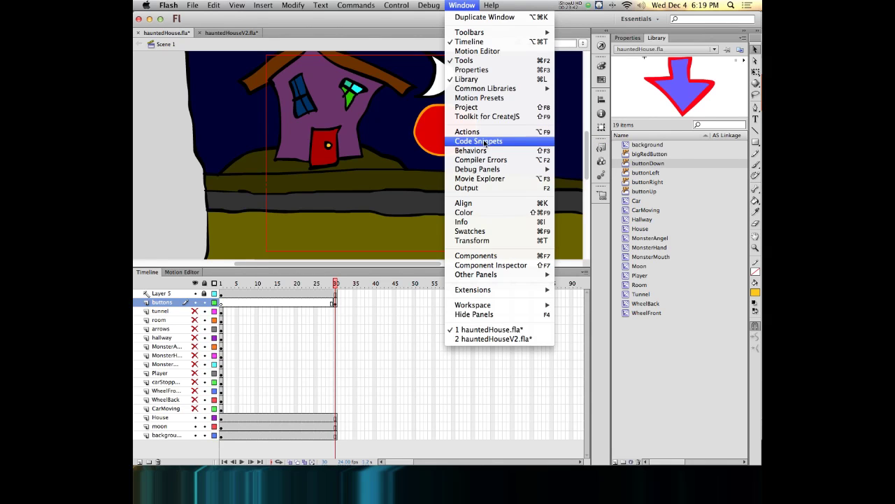
{"action": "left_click", "coordinate": [604, 150]}
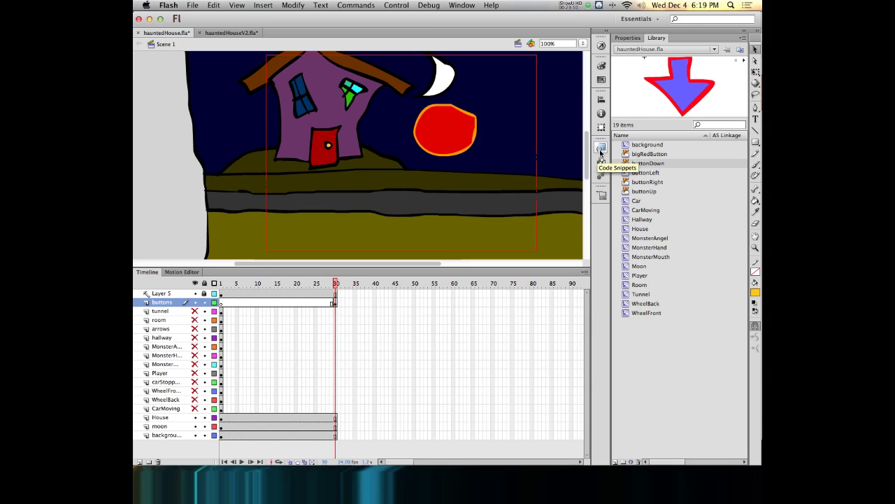
{"action": "left_click", "coordinate": [601, 149]}
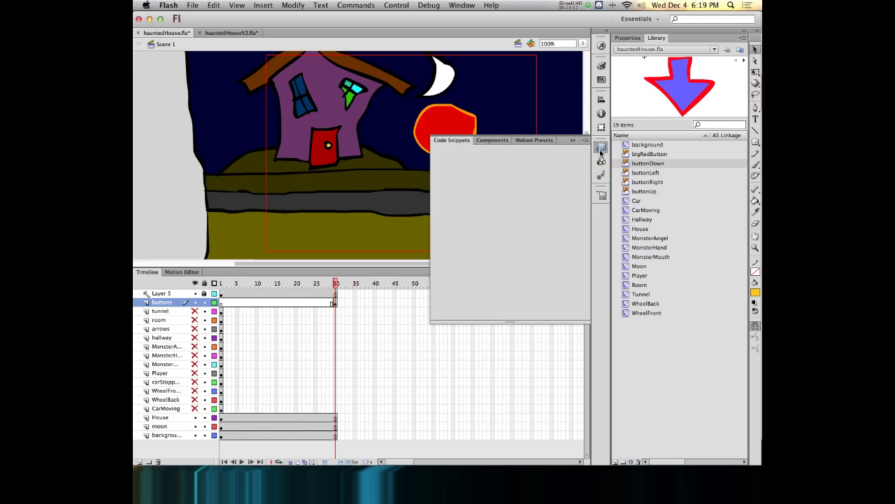
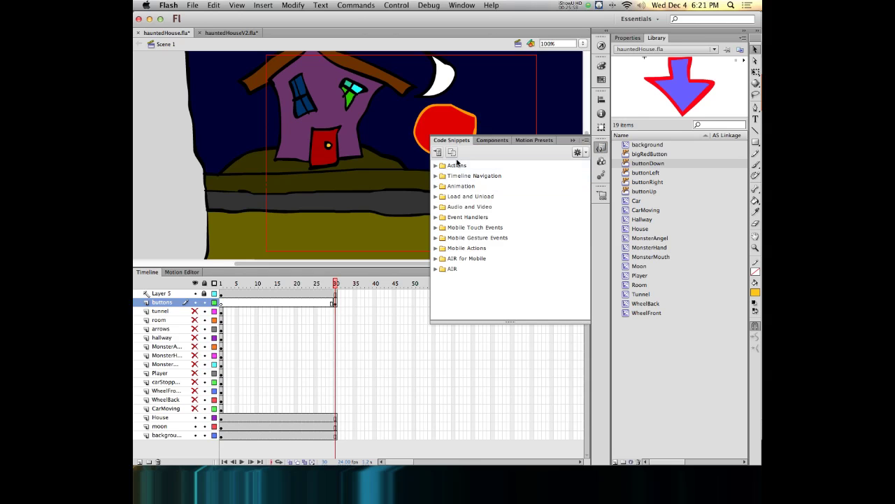
{"action": "left_click", "coordinate": [436, 176]}
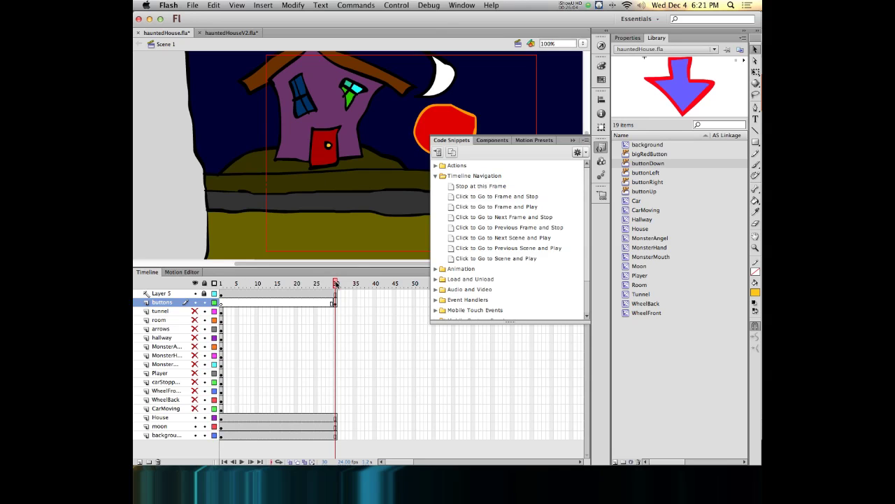
Examine the code of the Stop at this Frame and Click to Go to Frame and Stop snippets
{"action": "left_click", "coordinate": [452, 186]}
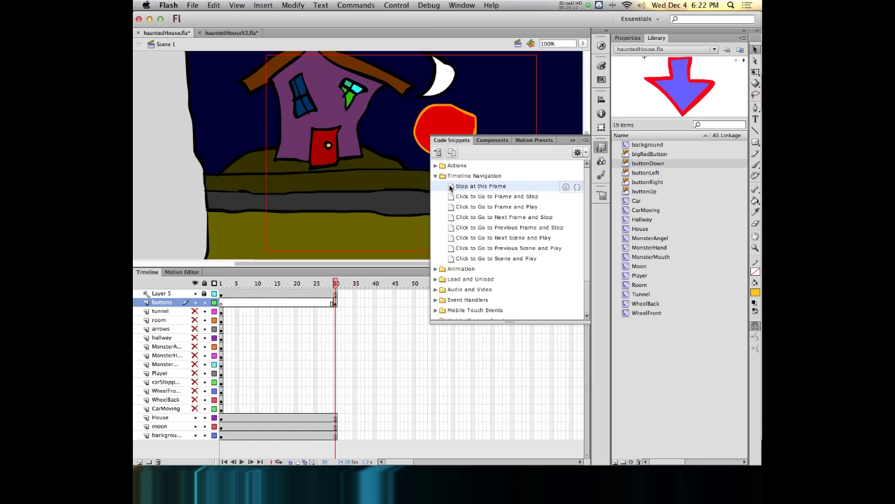
{"action": "left_click", "coordinate": [577, 188]}
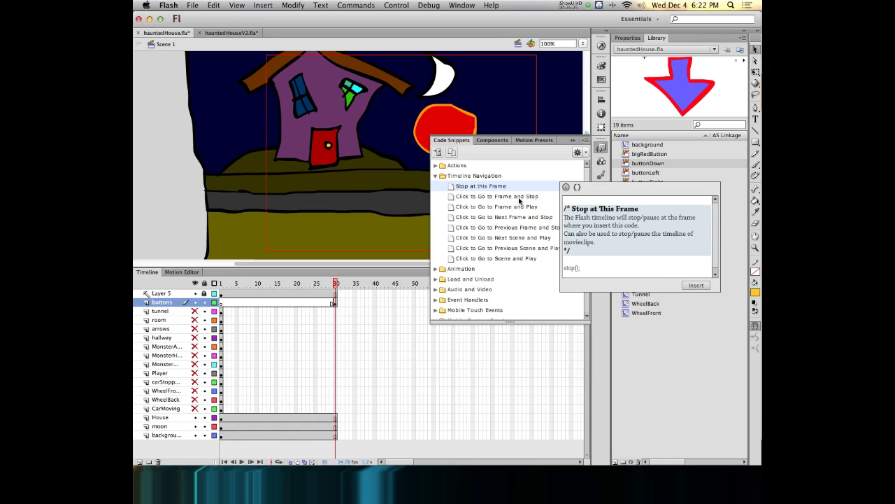
{"action": "left_click", "coordinate": [575, 187]}
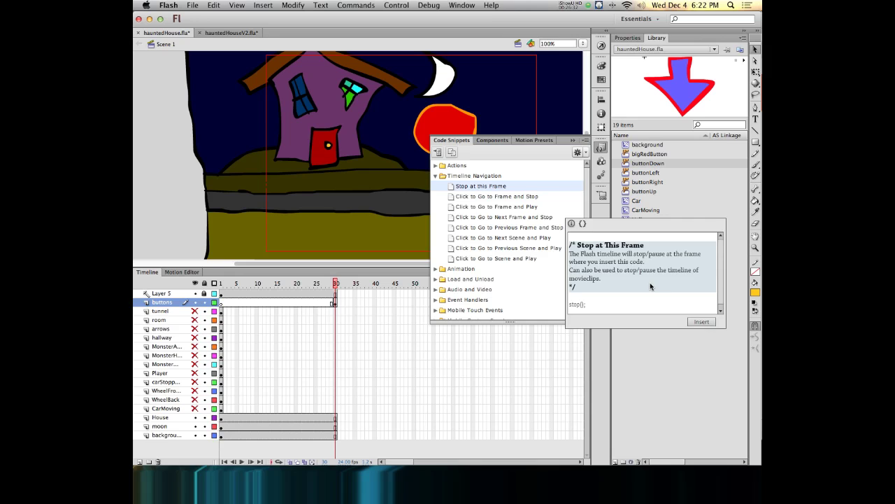
{"action": "key", "text": "Escape"}
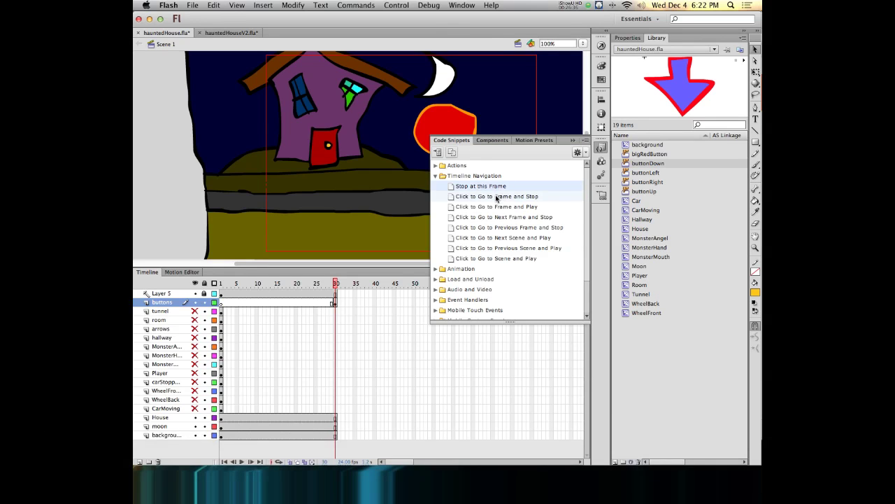
{"action": "left_click", "coordinate": [579, 198]}
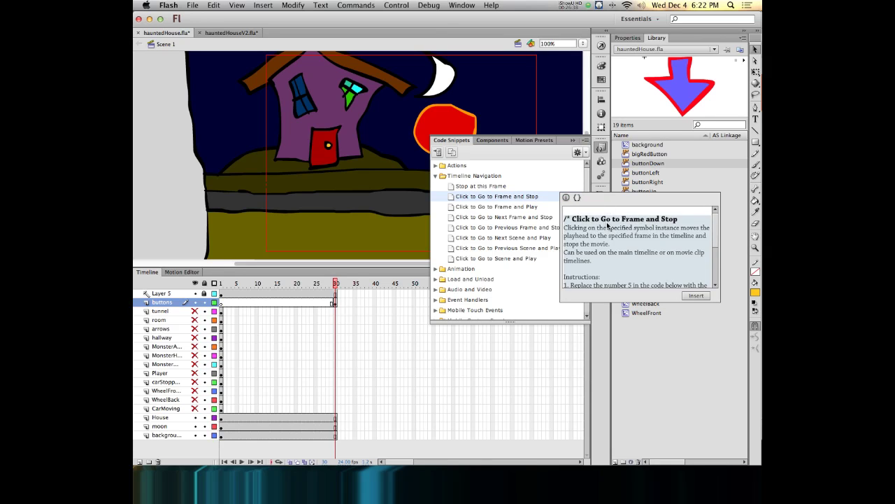
{"action": "scroll", "coordinate": [603, 222], "scroll_direction": "down", "scroll_amount": 5}
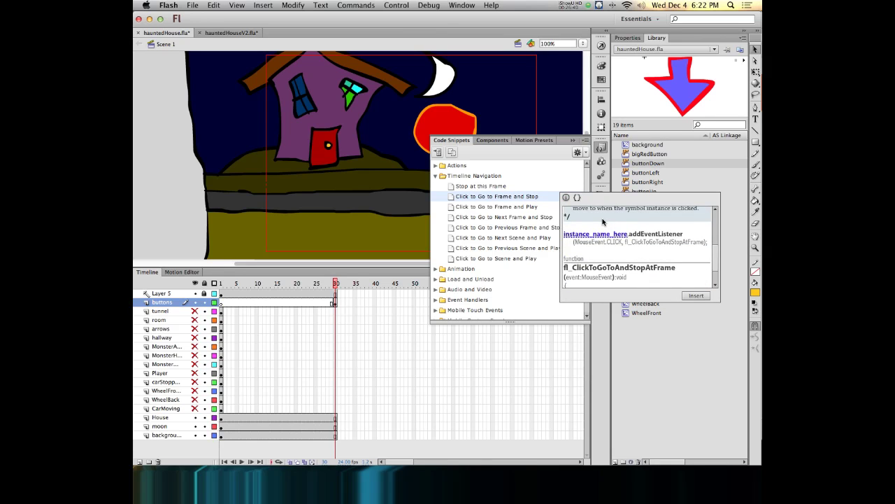
{"action": "key", "text": "Escape"}
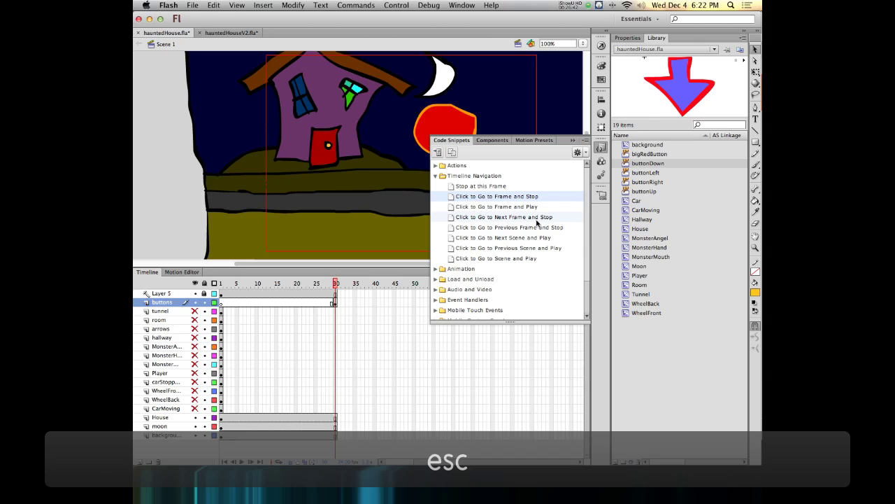
Insert the Stop at this Frame snippet at frame 30 and put the snippets library away
{"action": "left_click", "coordinate": [488, 187]}
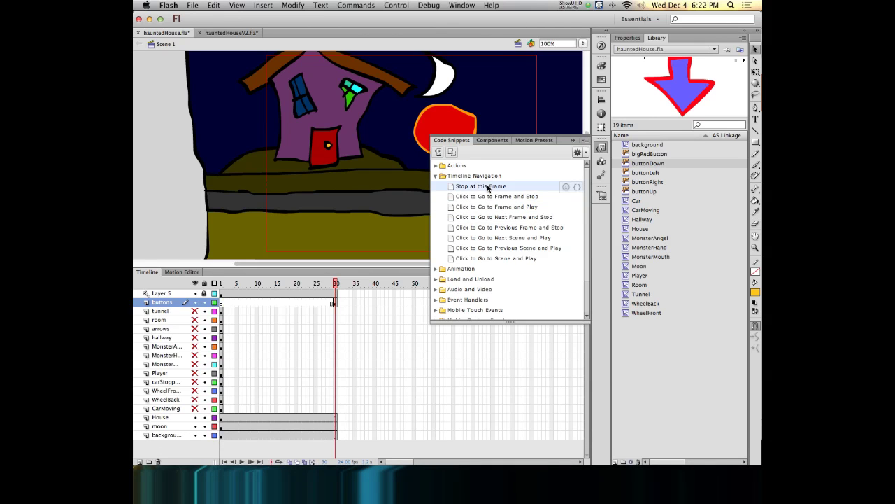
{"action": "left_click", "coordinate": [578, 187]}
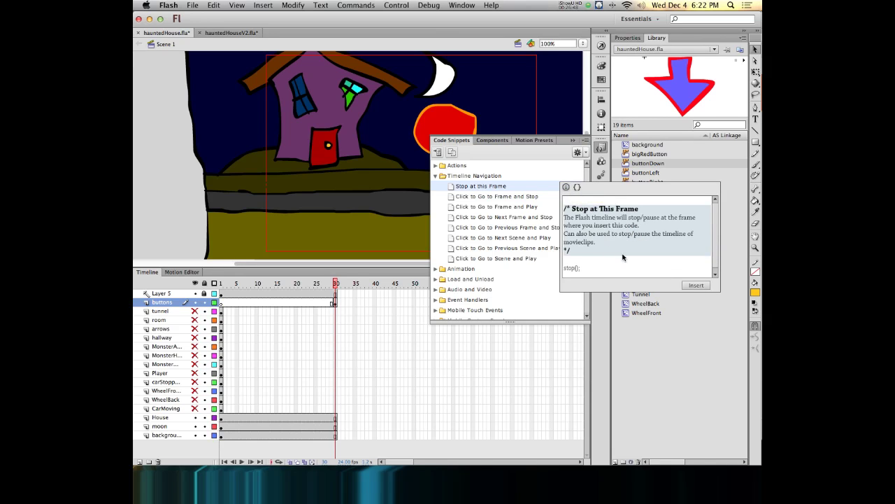
{"action": "left_click", "coordinate": [696, 285]}
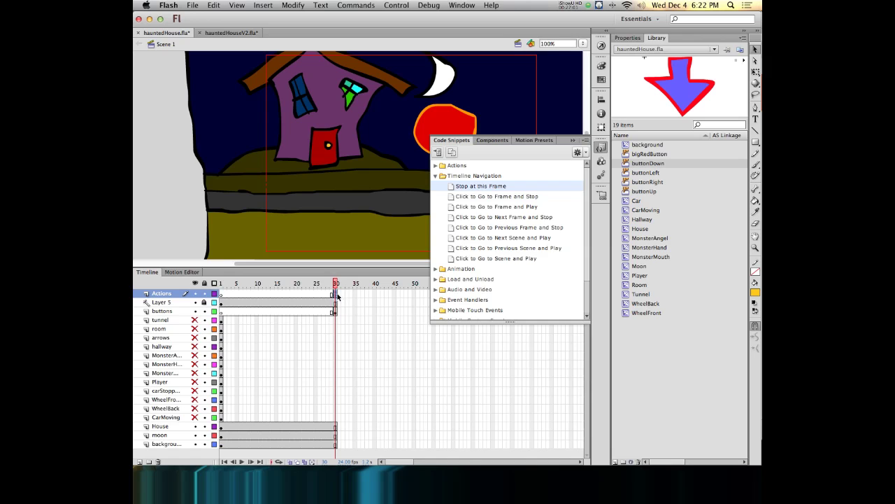
{"action": "left_click", "coordinate": [601, 148]}
Review the stop(); code attached to frame 30 of the Actions layer
{"action": "left_click", "coordinate": [264, 302]}
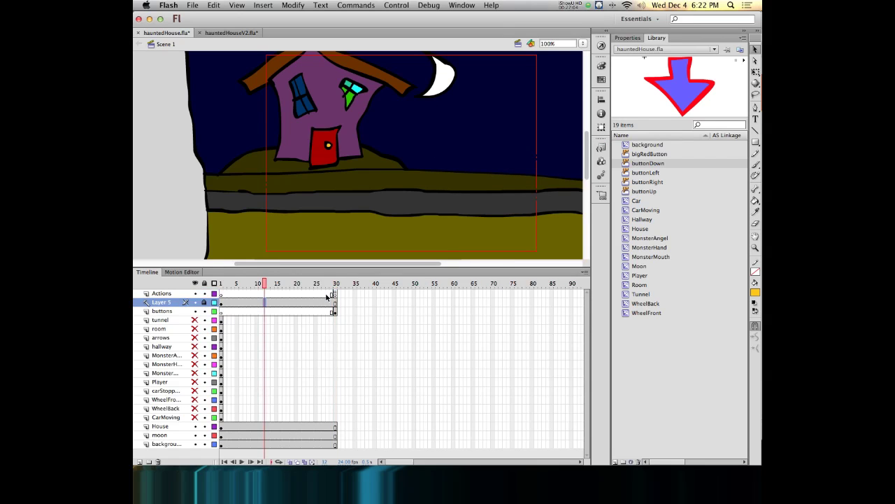
{"action": "left_click", "coordinate": [336, 294]}
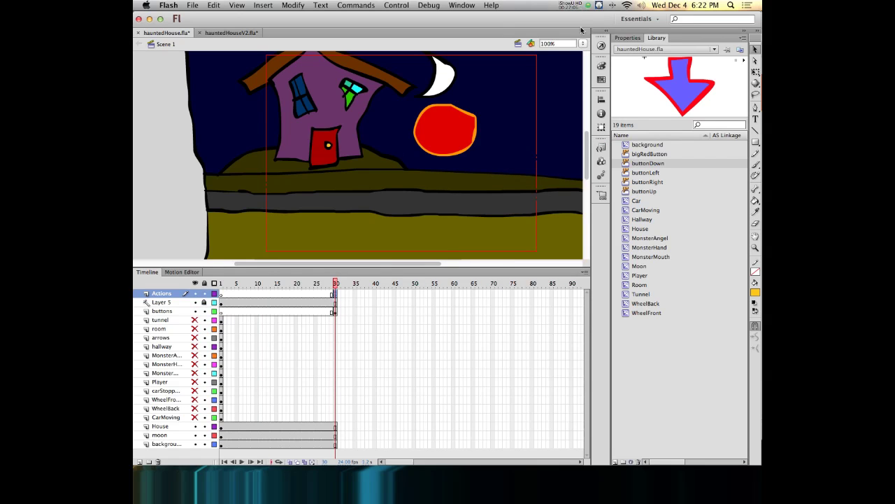
{"action": "left_click", "coordinate": [601, 45]}
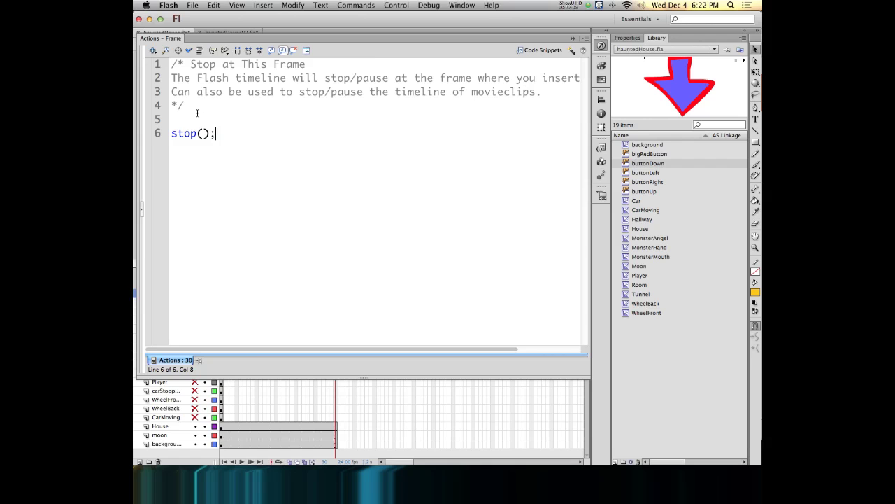
{"action": "left_click_drag", "start_coordinate": [227, 133], "coordinate": [171, 133]}
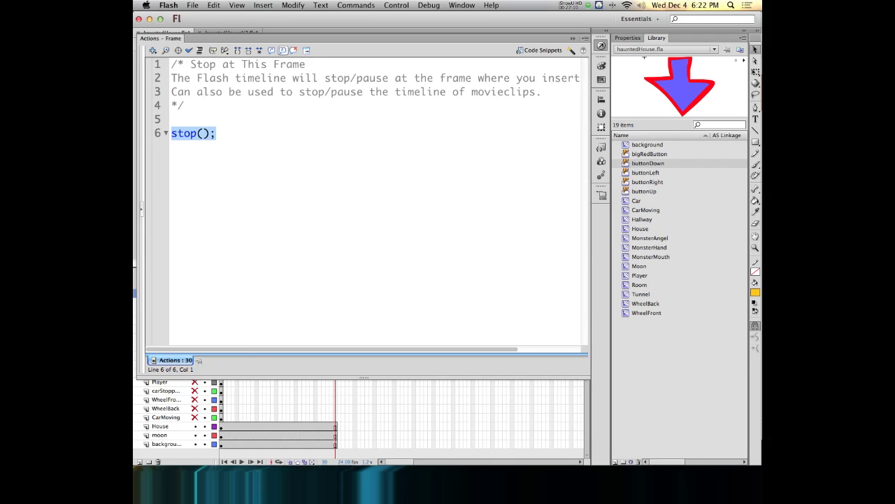
{"action": "key", "text": "F5"}
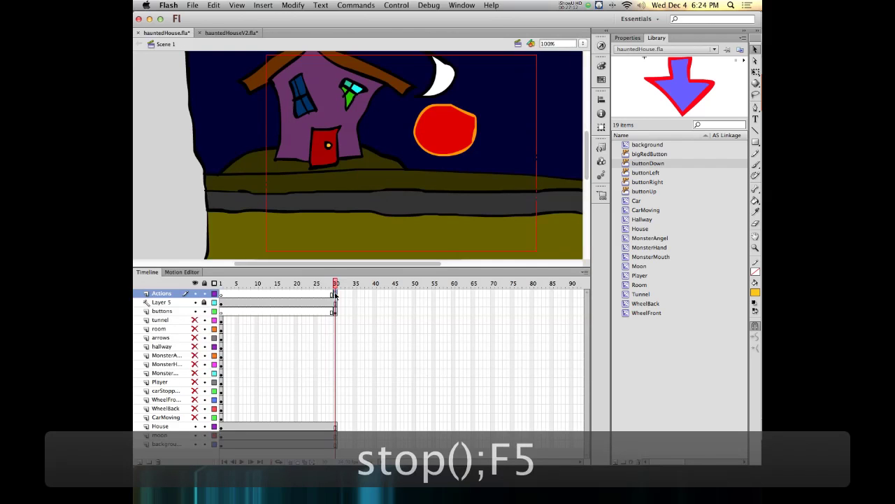
Test the movie, try the big red button repeatedly in the preview, and close the preview
{"action": "key", "text": "super+Return"}
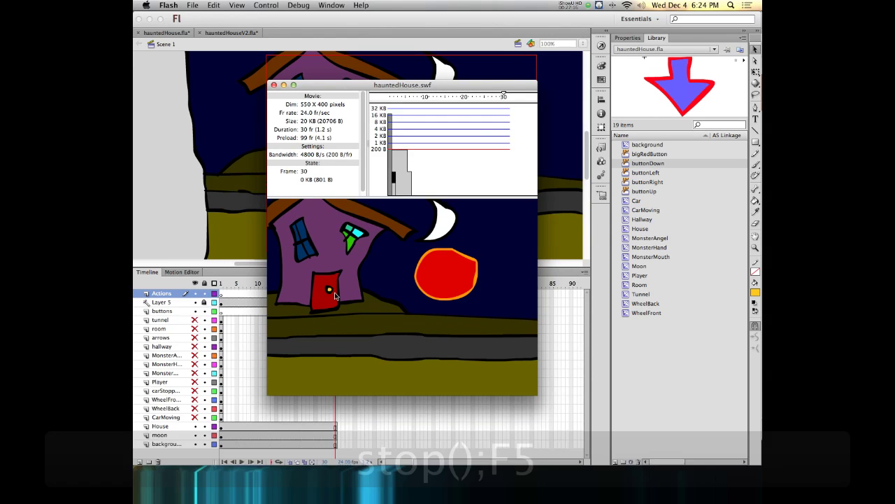
{"action": "left_click", "coordinate": [440, 266]}
{"action": "left_click", "coordinate": [448, 278]}
{"action": "left_click", "coordinate": [449, 280]}
{"action": "left_click", "coordinate": [452, 281]}
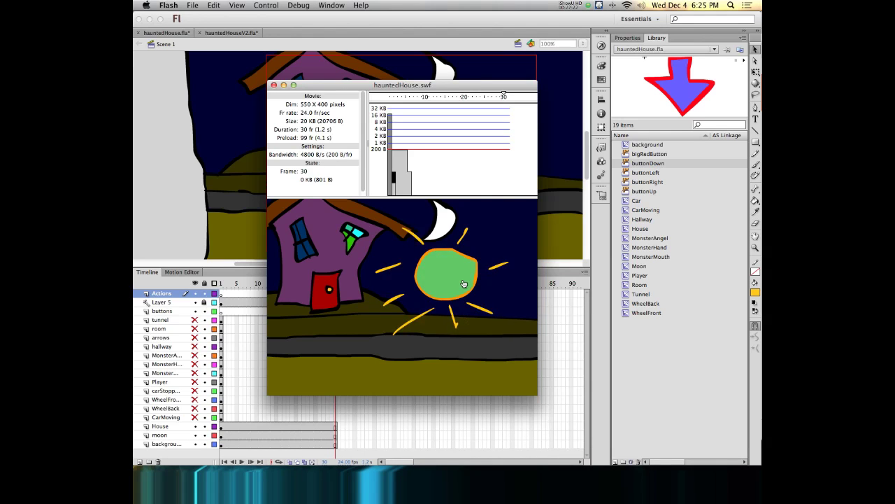
{"action": "left_click", "coordinate": [461, 284]}
{"action": "left_click", "coordinate": [451, 286]}
{"action": "left_click", "coordinate": [450, 286]}
{"action": "left_click", "coordinate": [452, 293]}
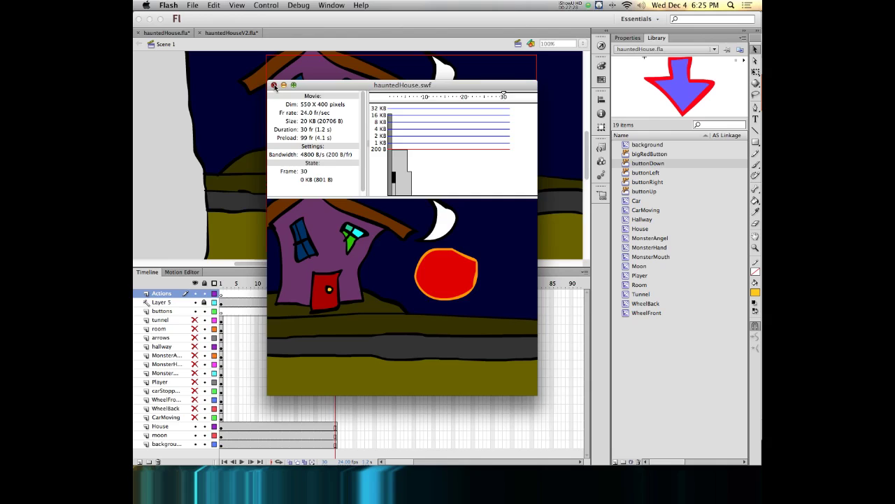
{"action": "left_click", "coordinate": [273, 85]}
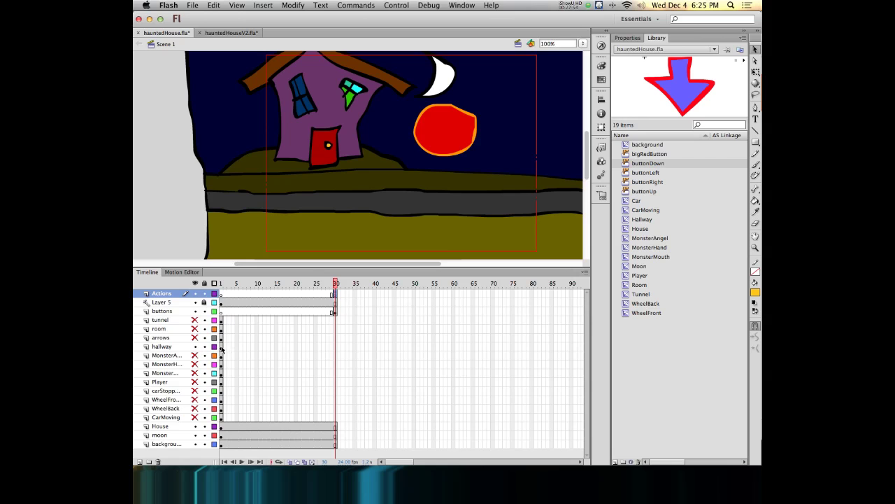
Move the hallway layer's keyframe from frame 1 to frame 40
{"action": "mouse_move", "coordinate": [222, 348]}
{"action": "left_mouse_down"}
{"action": "mouse_move", "coordinate": [363, 337]}
{"action": "mouse_move", "coordinate": [205, 339]}
{"action": "mouse_move", "coordinate": [242, 354]}
{"action": "mouse_move", "coordinate": [222, 356]}
{"action": "mouse_move", "coordinate": [222, 349]}
{"action": "left_mouse_up"}
{"action": "left_click", "coordinate": [370, 347]}
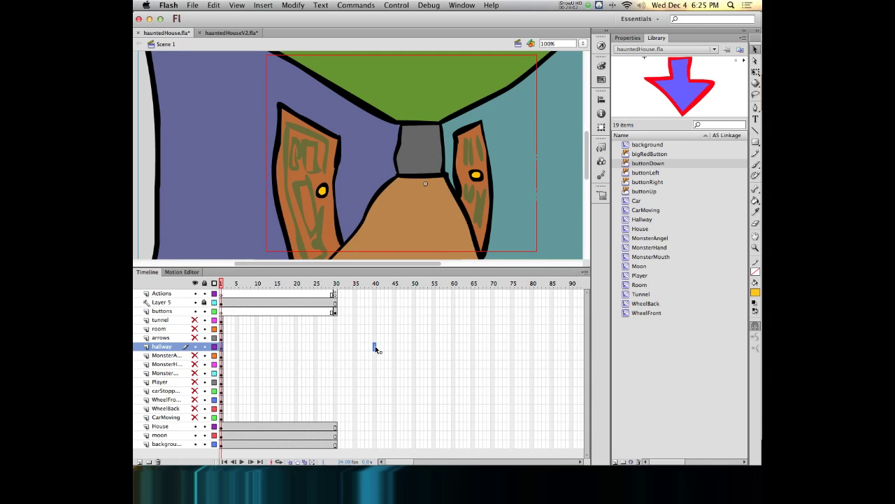
{"action": "left_click", "coordinate": [366, 345]}
{"action": "key", "text": "F5"}
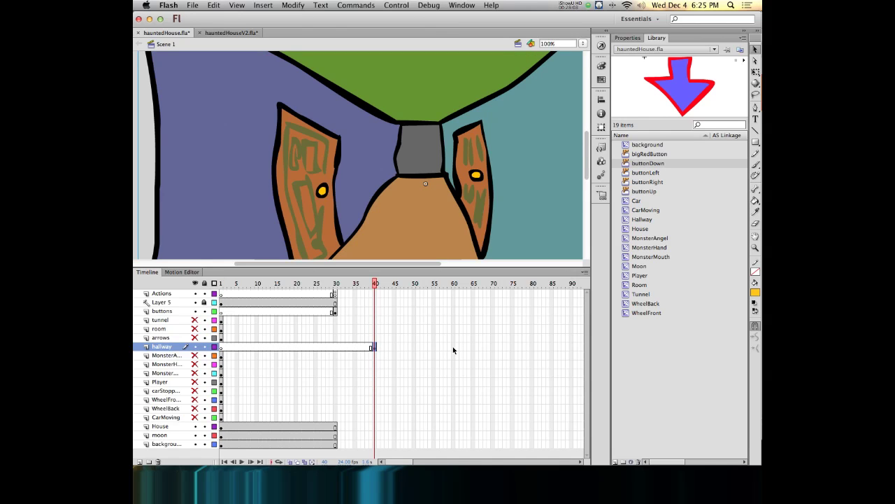
Add frames after the hallway layer's frame 40 keyframe, create a motion tween there and extend it to frame 60
{"action": "right_click", "coordinate": [376, 348]}
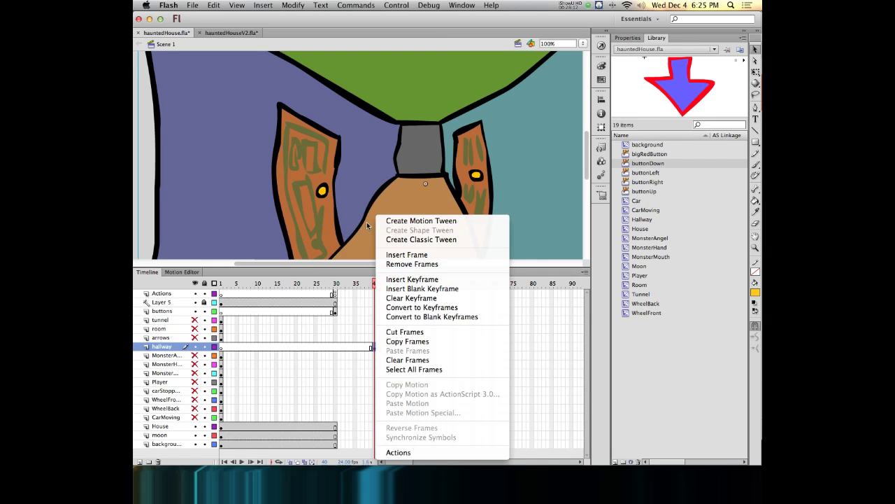
{"action": "left_click", "coordinate": [413, 220]}
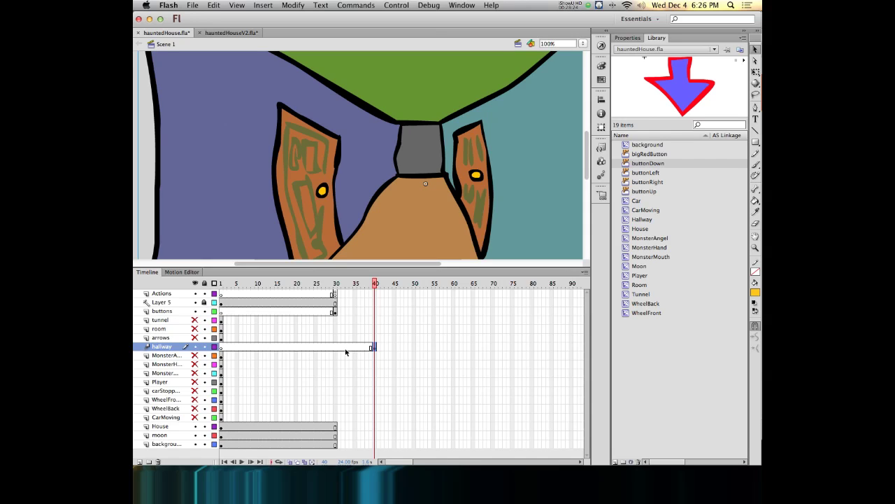
{"action": "left_click", "coordinate": [378, 347]}
{"action": "key", "text": "F6"}
{"action": "key", "text": "F6"}
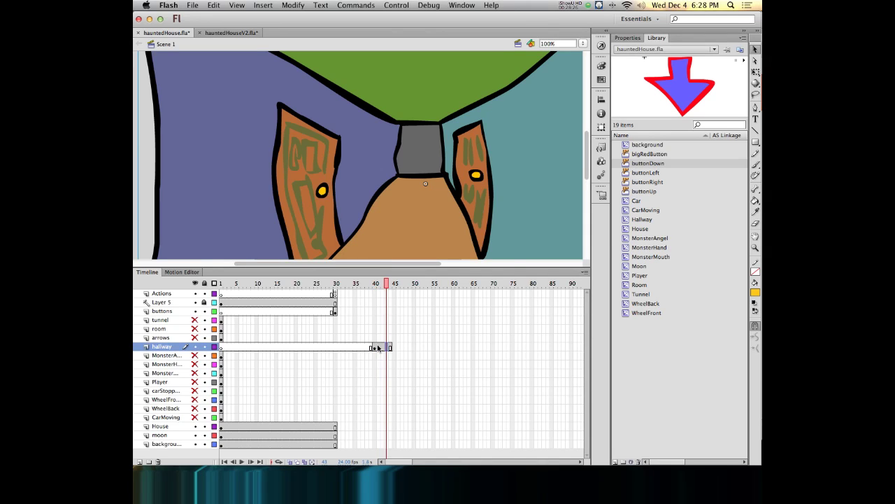
{"action": "right_click", "coordinate": [378, 347]}
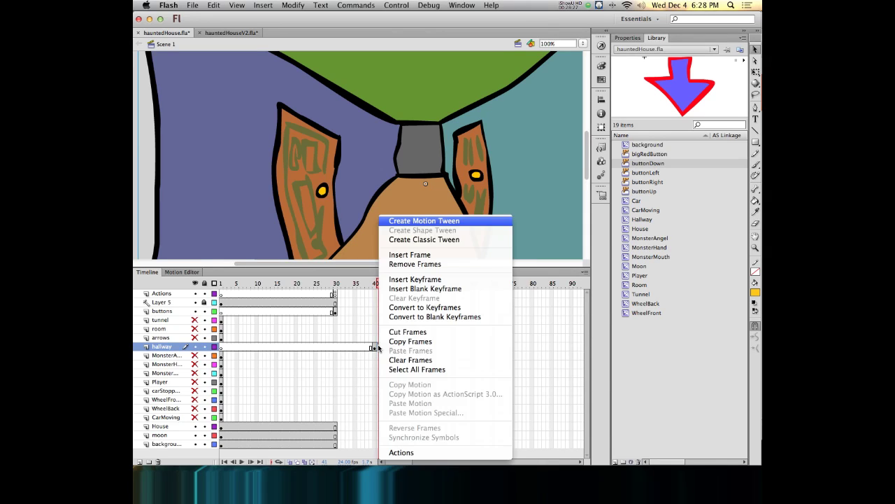
{"action": "left_click", "coordinate": [409, 221]}
{"action": "left_click_drag", "start_coordinate": [396, 347], "coordinate": [454, 348]}
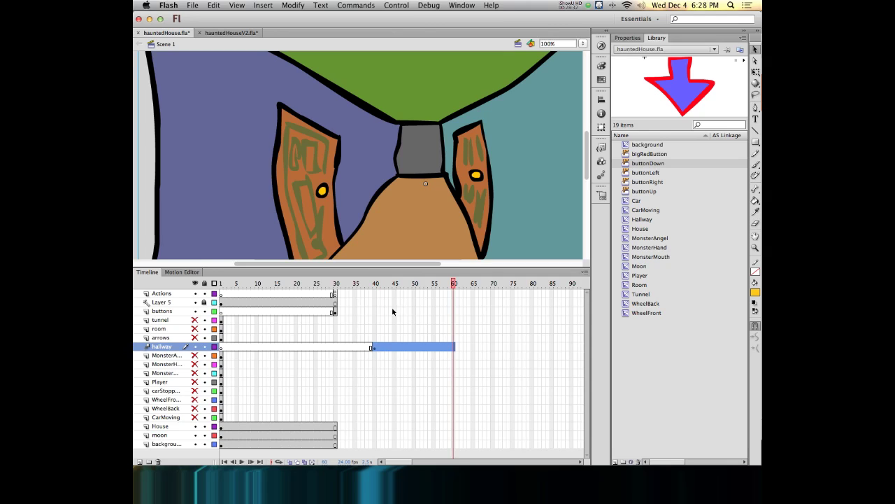
Extend Layer 5 to frame 60
{"action": "left_click", "coordinate": [486, 303]}
{"action": "left_click", "coordinate": [453, 303]}
{"action": "key", "text": "F5"}
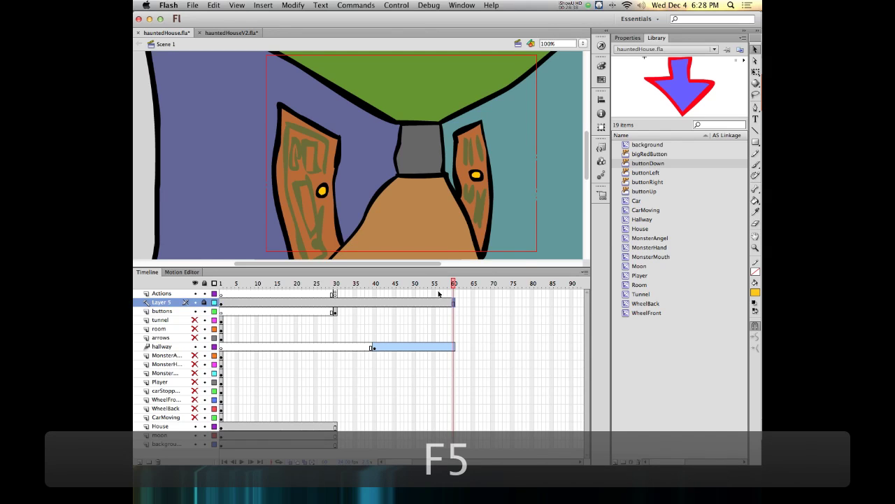
At frame 40, scale the hallway down with Free Transform until it is slightly larger than the stage outline
{"action": "left_click_drag", "start_coordinate": [454, 282], "coordinate": [375, 283]}
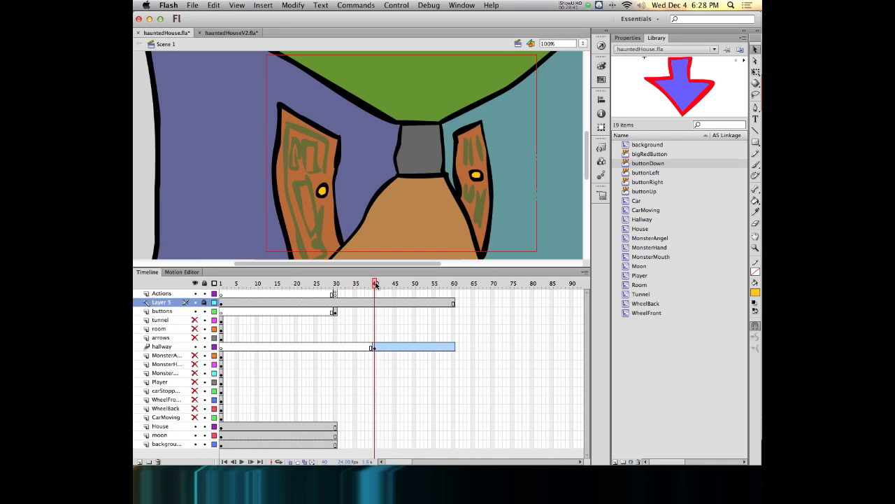
{"action": "left_click", "coordinate": [756, 72]}
{"action": "left_click", "coordinate": [223, 137]}
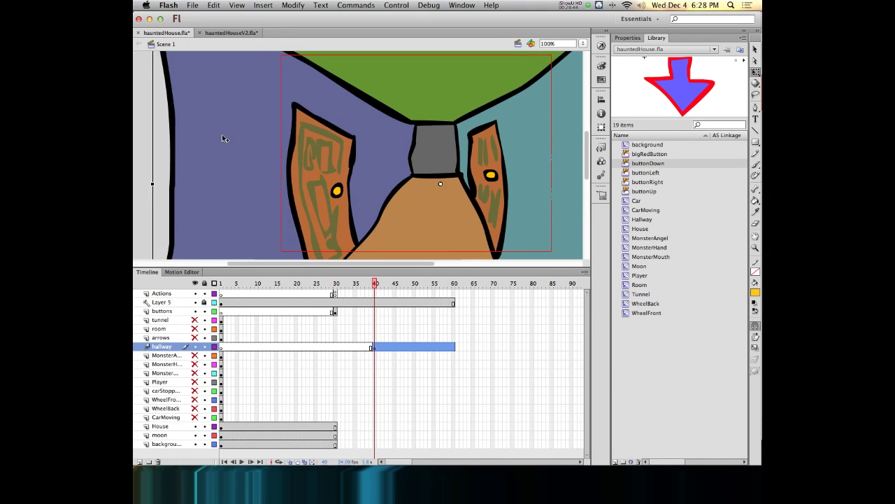
{"action": "key", "text": "shift+Right"}
{"action": "key", "text": "shift+Right"}
{"action": "key", "text": "shift+Right"}
{"action": "scroll", "coordinate": [217, 136], "scroll_direction": "left", "scroll_amount": 5}
{"action": "scroll", "coordinate": [217, 135], "scroll_direction": "right", "scroll_amount": 10}
{"action": "scroll", "coordinate": [217, 135], "scroll_direction": "left", "scroll_amount": 3}
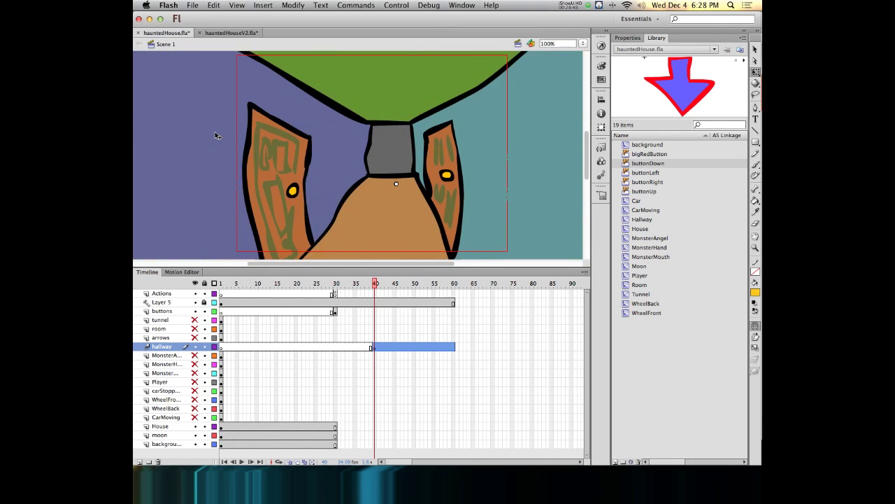
{"action": "key", "text": "super+minus"}
{"action": "key", "text": "super+minus"}
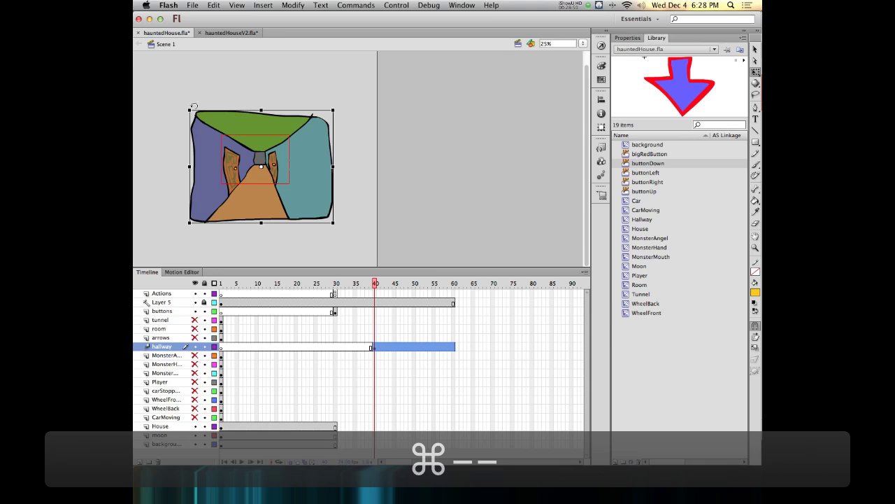
{"action": "left_click_drag", "start_coordinate": [187, 110], "coordinate": [235, 146]}
At frame 60, enlarge the hallway to about three times its frame 40 size, shift it slightly right and scrub back through the tween
{"action": "left_click_drag", "start_coordinate": [375, 284], "coordinate": [456, 289]}
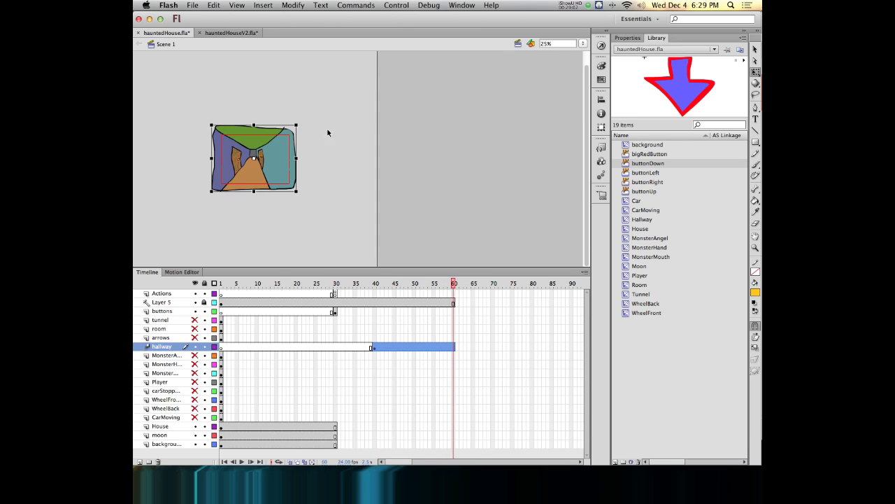
{"action": "left_click_drag", "start_coordinate": [297, 125], "coordinate": [433, 60]}
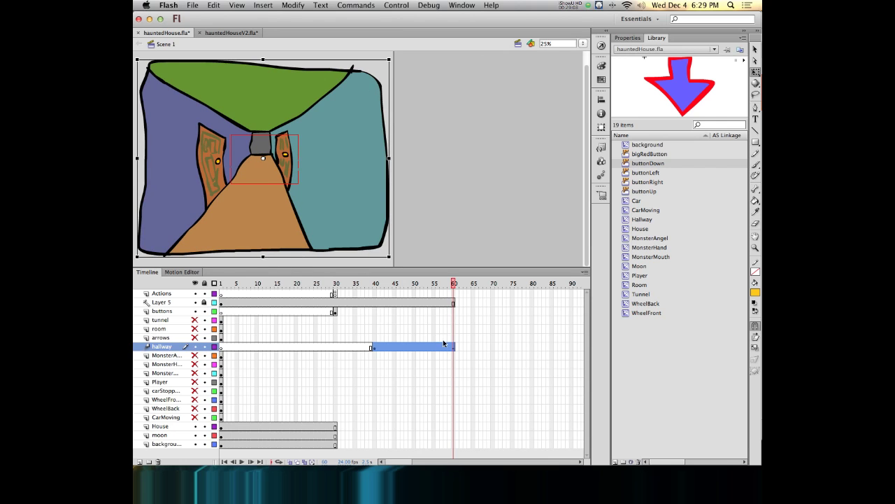
{"action": "mouse_move", "coordinate": [454, 284]}
{"action": "left_mouse_down"}
{"action": "mouse_move", "coordinate": [374, 284]}
{"action": "mouse_move", "coordinate": [454, 283]}
{"action": "left_mouse_up"}
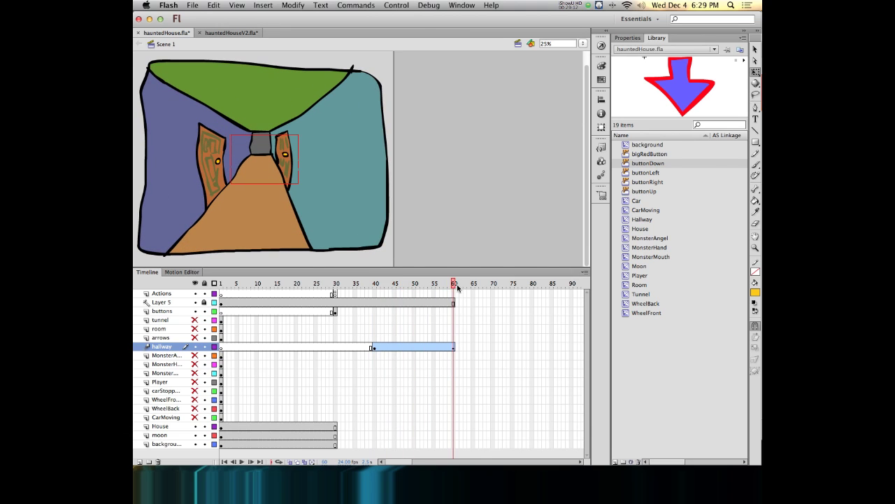
{"action": "left_click_drag", "start_coordinate": [224, 204], "coordinate": [240, 207]}
{"action": "left_click_drag", "start_coordinate": [454, 284], "coordinate": [394, 283]}
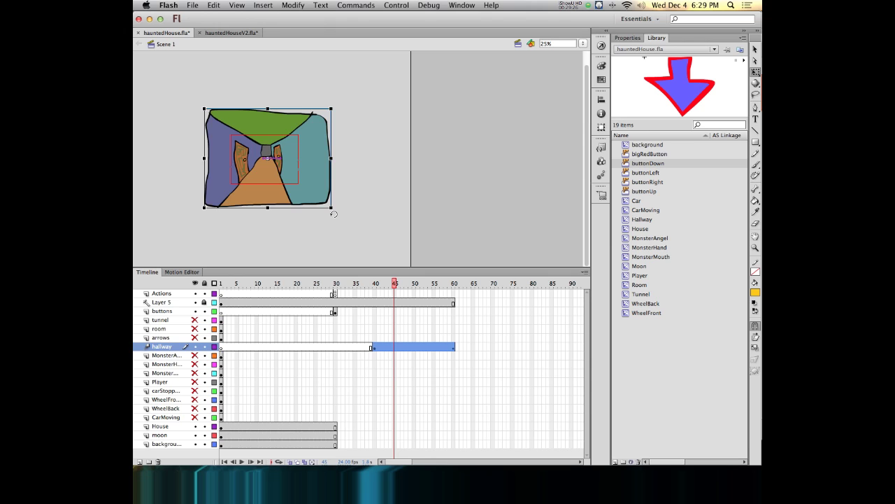
Rotate the hallway a little at frames 45, 51 and 60 of its motion tween
{"action": "left_click_drag", "start_coordinate": [339, 213], "coordinate": [333, 221]}
{"action": "left_click_drag", "start_coordinate": [394, 285], "coordinate": [418, 284]}
{"action": "left_click_drag", "start_coordinate": [357, 242], "coordinate": [372, 225]}
{"action": "left_click_drag", "start_coordinate": [417, 284], "coordinate": [455, 286]}
{"action": "left_click", "coordinate": [410, 243]}
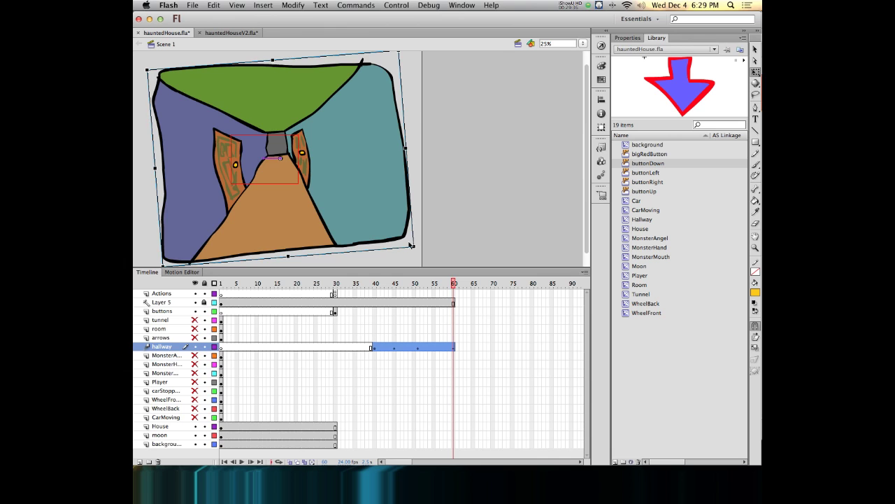
{"action": "left_click_drag", "start_coordinate": [417, 256], "coordinate": [415, 237]}
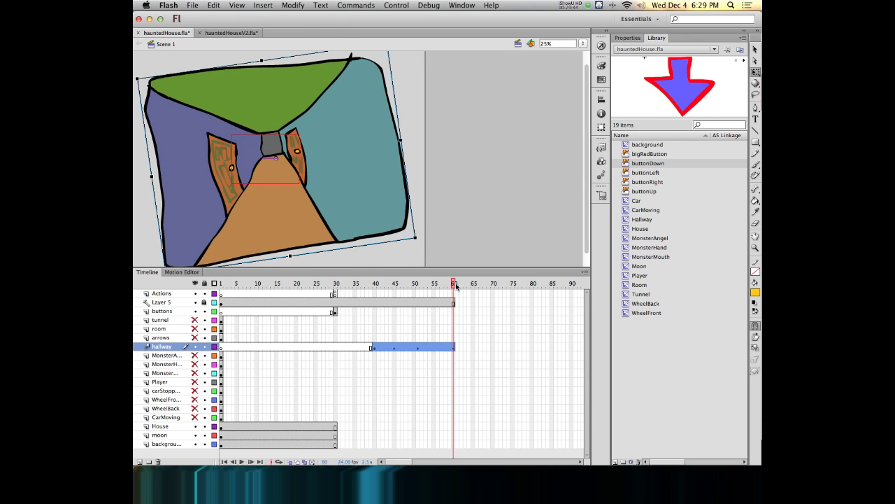
{"action": "mouse_move", "coordinate": [453, 283]}
{"action": "left_mouse_down"}
{"action": "mouse_move", "coordinate": [378, 284]}
{"action": "mouse_move", "coordinate": [454, 283]}
{"action": "left_mouse_up"}
{"action": "mouse_move", "coordinate": [453, 282]}
{"action": "left_mouse_down"}
{"action": "mouse_move", "coordinate": [406, 283]}
{"action": "mouse_move", "coordinate": [455, 282]}
{"action": "left_mouse_up"}
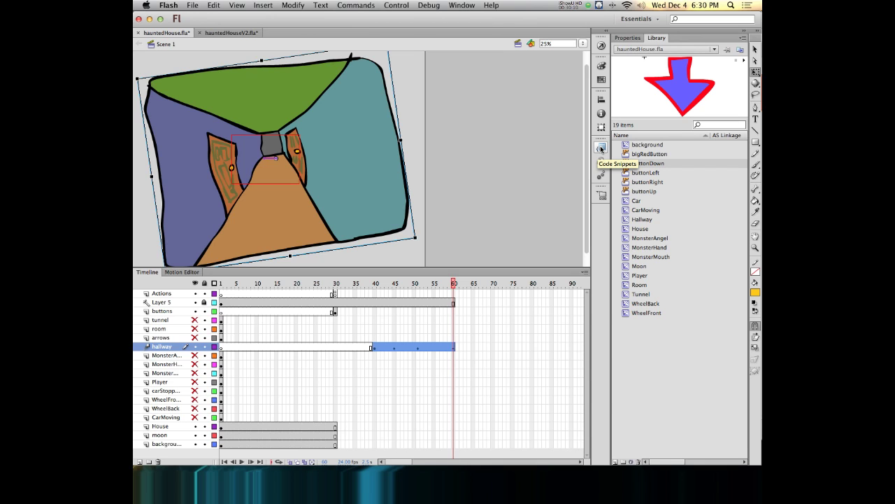
Insert the Stop at this Frame code snippet at frame 60 and close the Code Snippets panel
{"action": "left_click", "coordinate": [462, 5]}
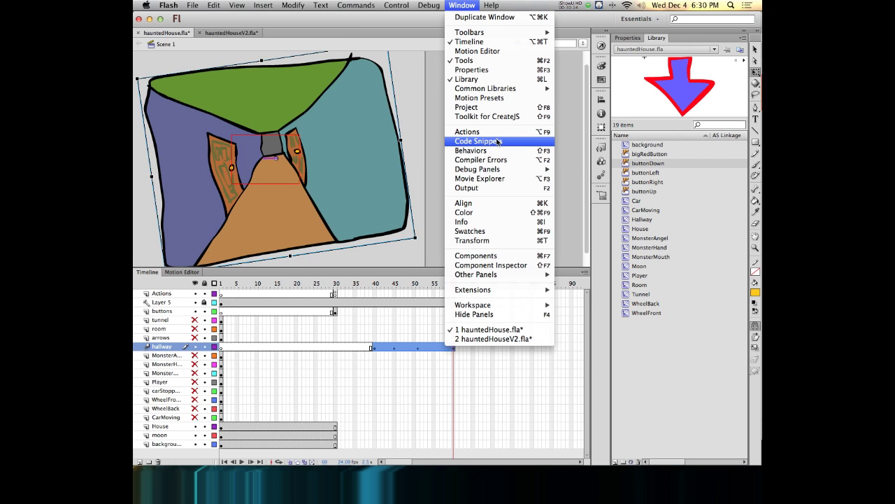
{"action": "left_click", "coordinate": [497, 141]}
{"action": "mouse_move", "coordinate": [493, 188]}
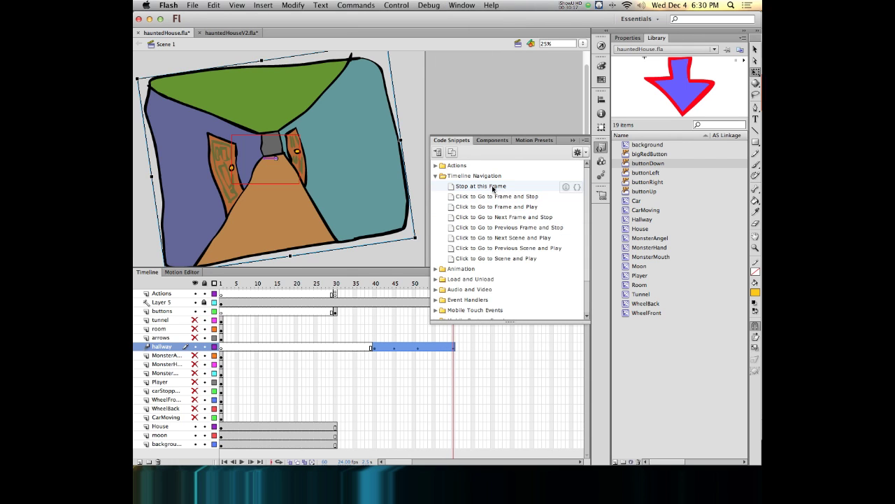
{"action": "left_click", "coordinate": [578, 188]}
{"action": "left_click", "coordinate": [698, 286]}
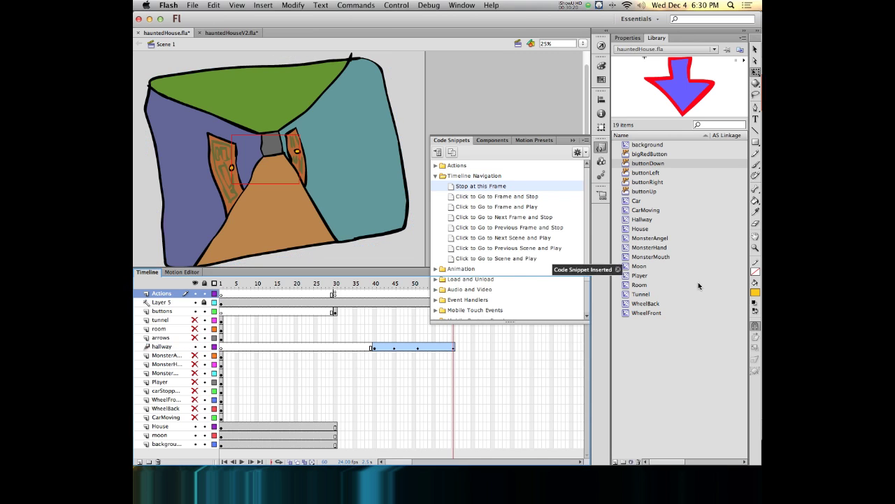
{"action": "left_click", "coordinate": [606, 147]}
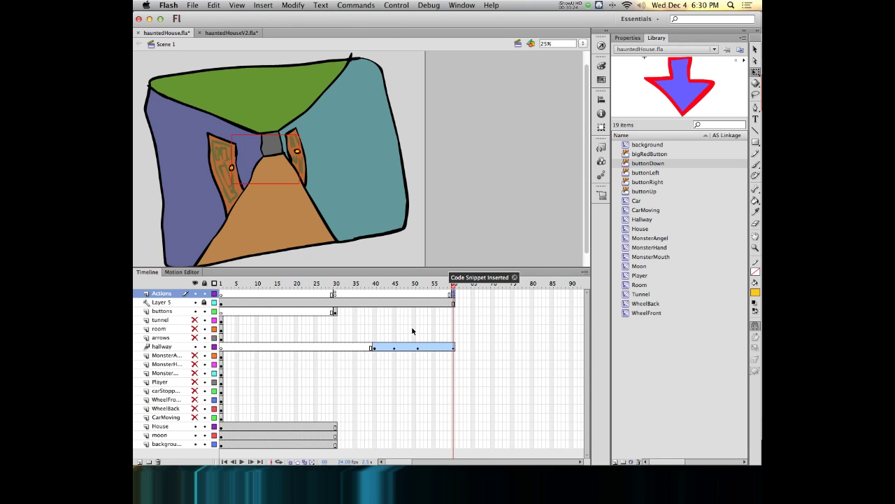
{"action": "left_click", "coordinate": [469, 329]}
{"action": "left_click", "coordinate": [453, 293]}
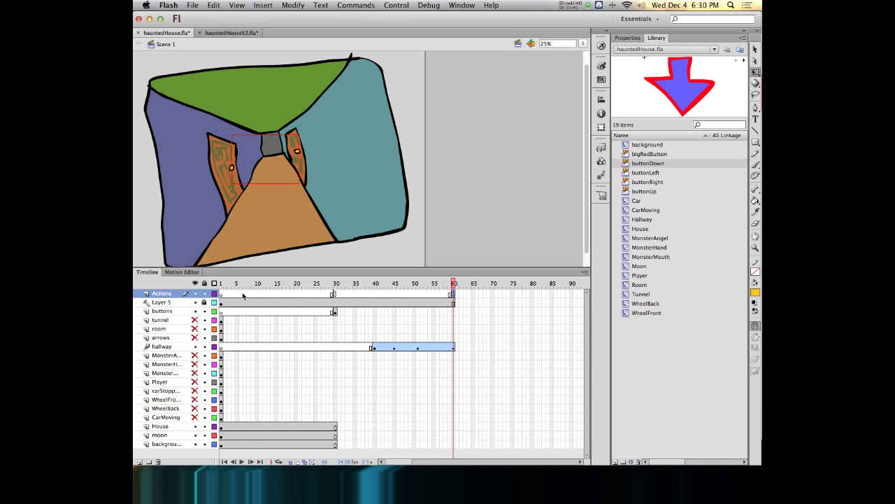
Add a new layer above the Actions layer and name it labels
{"action": "left_click_drag", "start_coordinate": [455, 284], "coordinate": [376, 284]}
{"action": "mouse_move", "coordinate": [453, 283]}
{"action": "left_mouse_down"}
{"action": "mouse_move", "coordinate": [400, 283]}
{"action": "mouse_move", "coordinate": [454, 282]}
{"action": "left_mouse_up"}
{"action": "left_click_drag", "start_coordinate": [452, 283], "coordinate": [375, 283]}
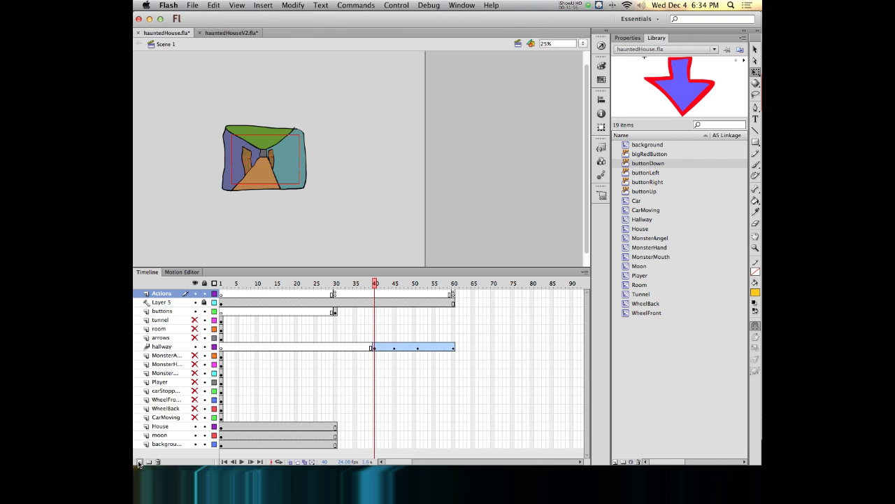
{"action": "mouse_move", "coordinate": [164, 483]}
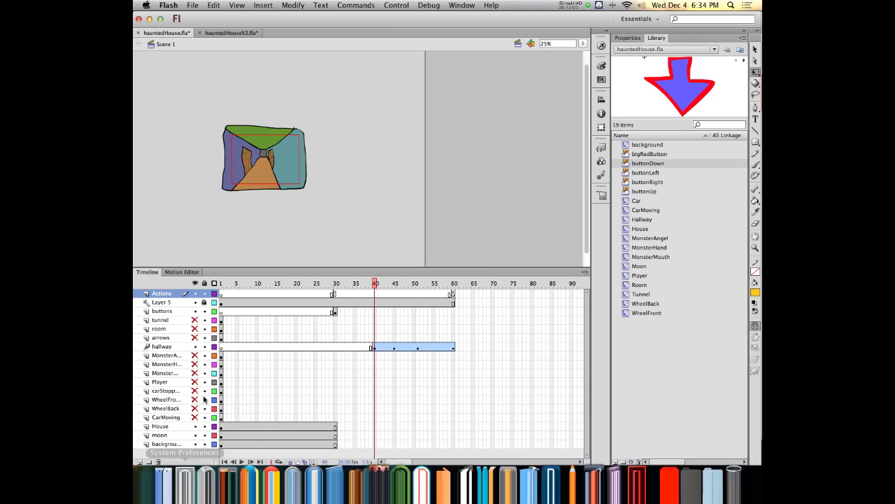
{"action": "left_click", "coordinate": [140, 461]}
{"action": "double_click", "coordinate": [160, 294]}
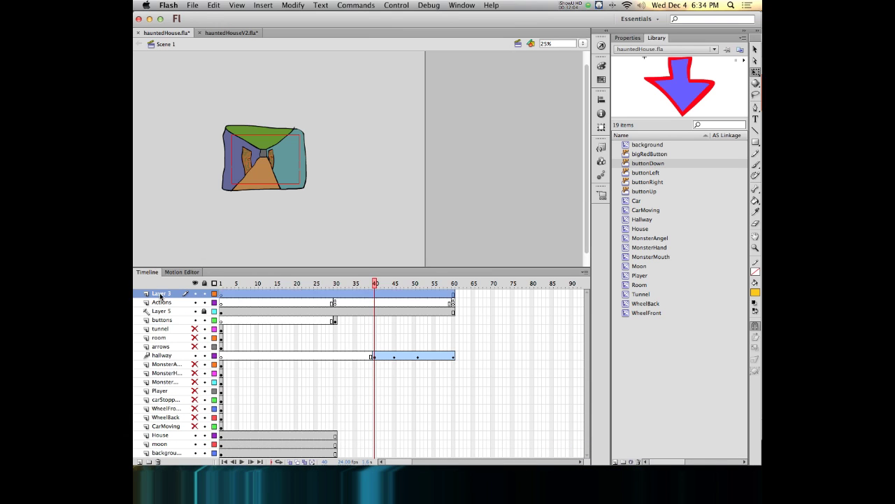
{"action": "type", "text": "labels"}
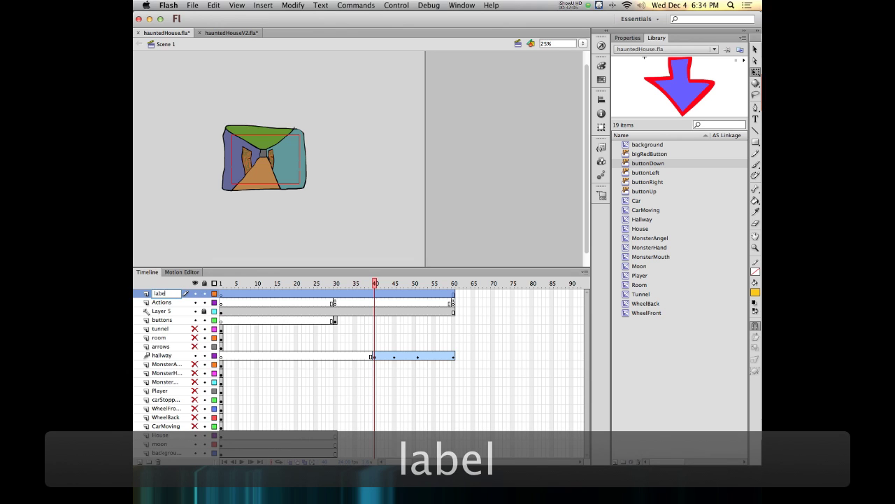
{"action": "key", "text": "Return"}
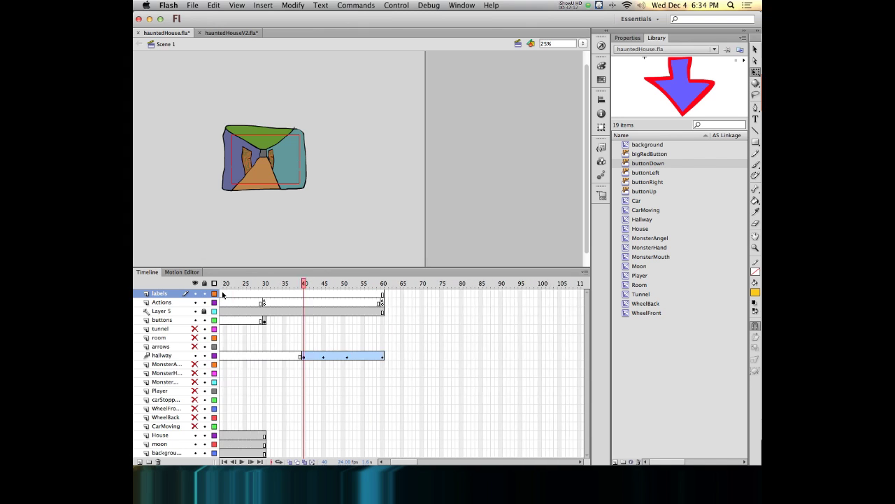
Give frame 1 of the labels layer the frame label start
{"action": "left_click", "coordinate": [221, 295]}
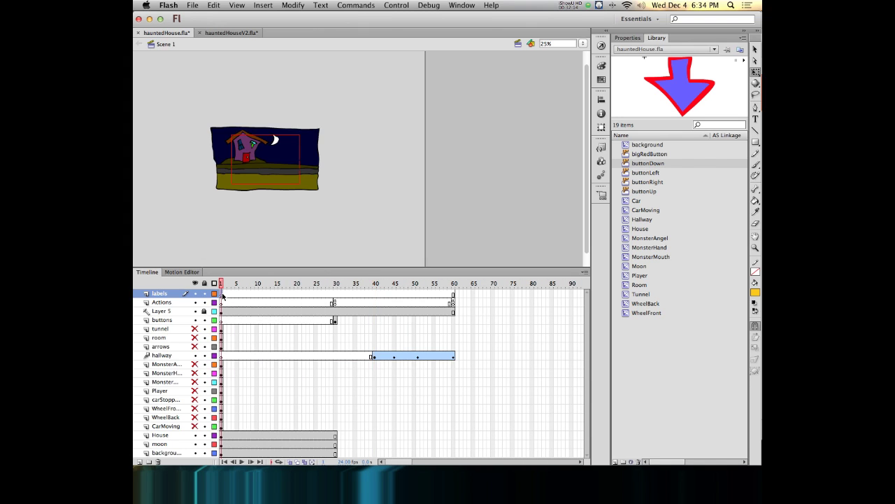
{"action": "left_click", "coordinate": [630, 38]}
{"action": "left_click", "coordinate": [684, 90]}
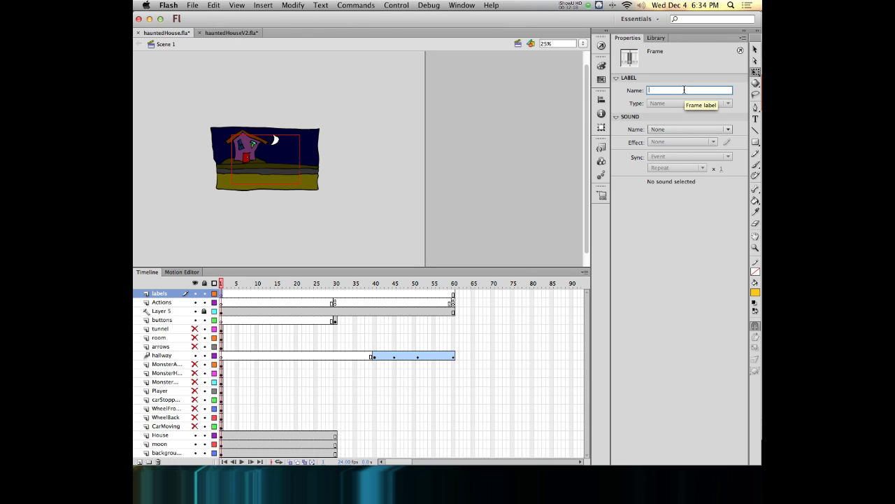
{"action": "type", "text": "start"}
{"action": "key", "text": "Return"}
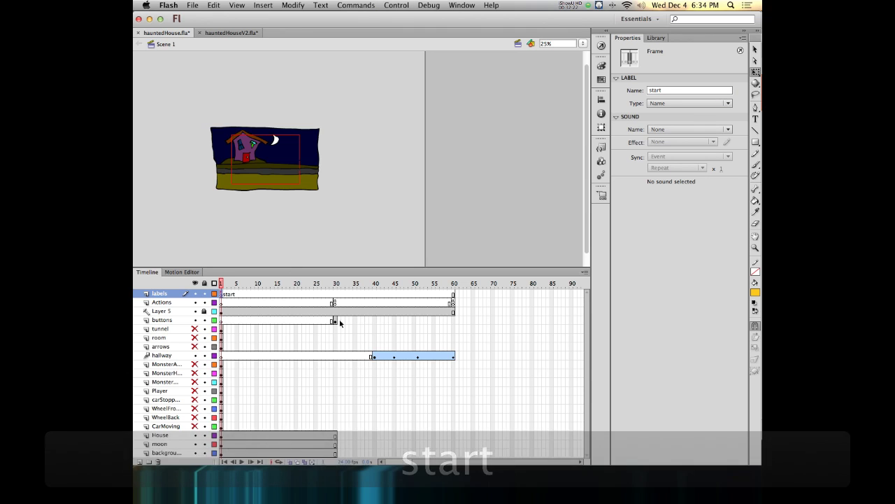
Insert a keyframe at frame 40 of the labels layer and give it the frame label hallway
{"action": "left_click", "coordinate": [377, 295]}
{"action": "left_click", "coordinate": [374, 284]}
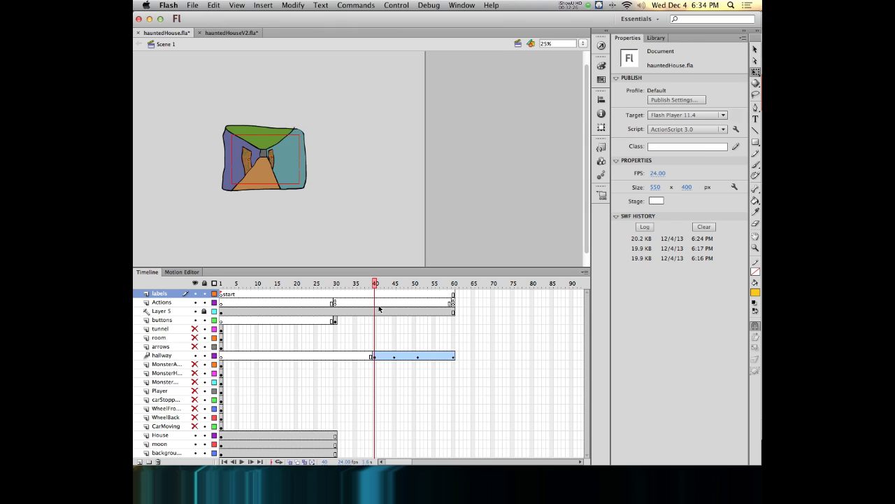
{"action": "left_click", "coordinate": [375, 295]}
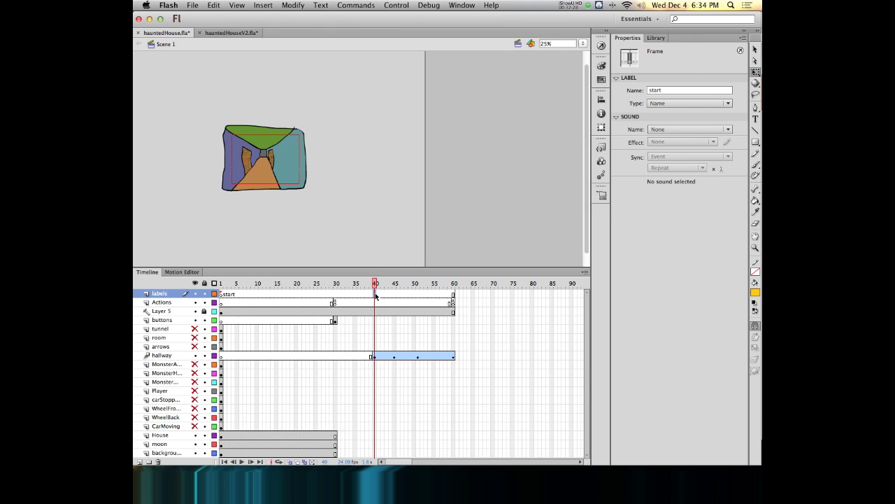
{"action": "key", "text": "F6"}
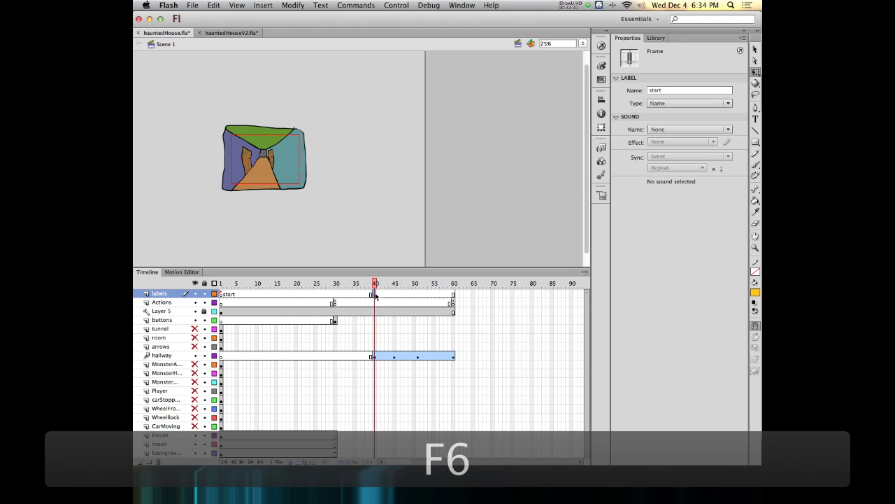
{"action": "left_click", "coordinate": [654, 90]}
{"action": "type", "text": "hallway"}
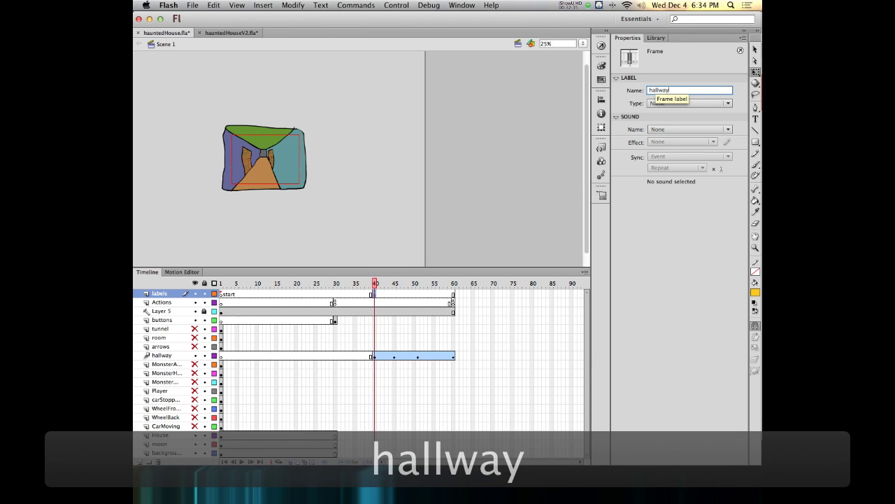
{"action": "key", "text": "Return"}
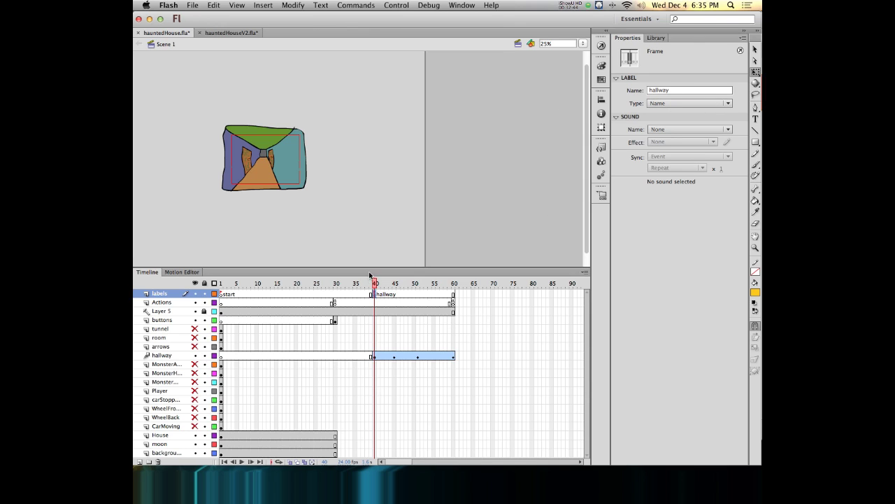
Open the red button symbol at frame 30 to examine its button states, and return to Scene 1
{"action": "left_click_drag", "start_coordinate": [375, 283], "coordinate": [336, 283]}
{"action": "key", "text": "super+equal"}
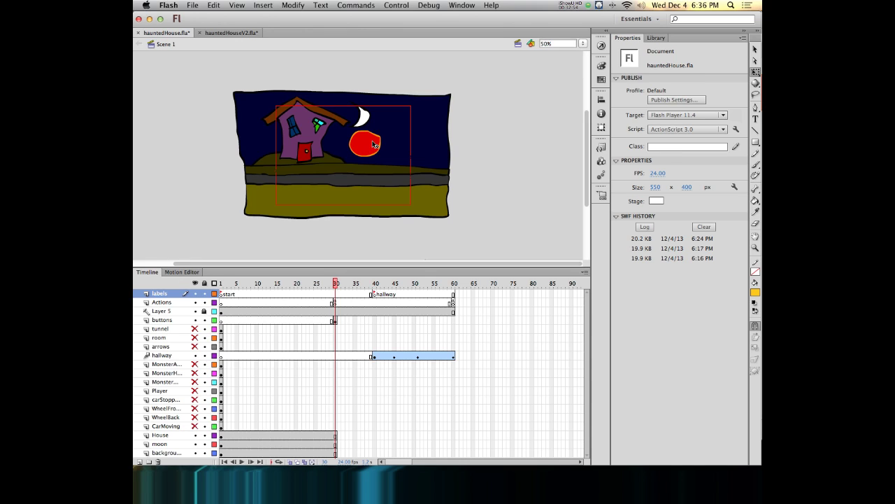
{"action": "left_click", "coordinate": [374, 147]}
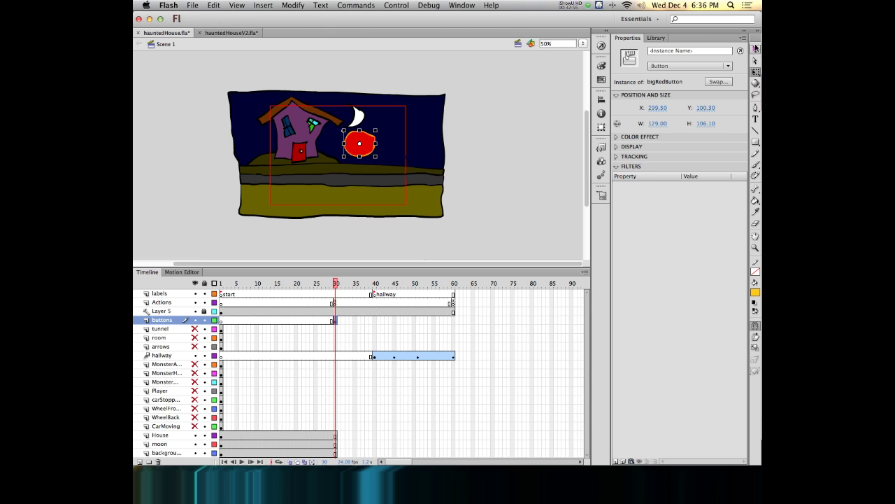
{"action": "double_click", "coordinate": [369, 148]}
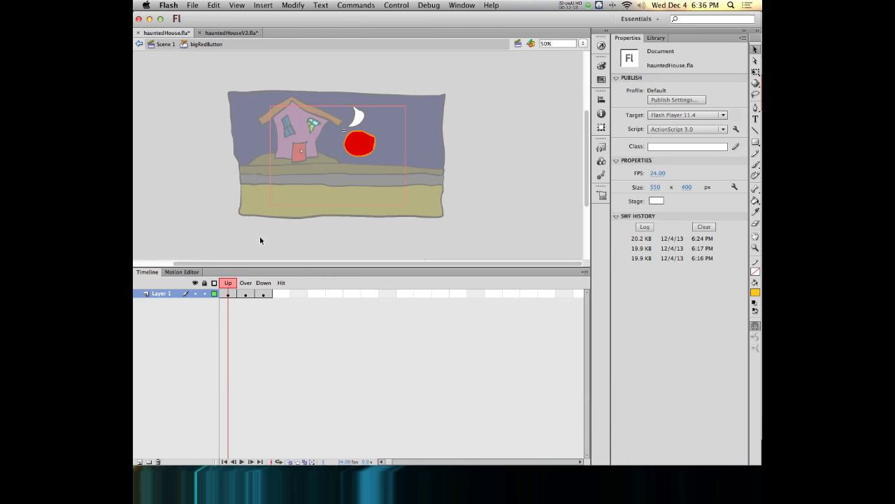
{"action": "mouse_move", "coordinate": [230, 284]}
{"action": "left_mouse_down"}
{"action": "mouse_move", "coordinate": [262, 284]}
{"action": "mouse_move", "coordinate": [226, 282]}
{"action": "left_mouse_up"}
{"action": "left_click", "coordinate": [162, 44]}
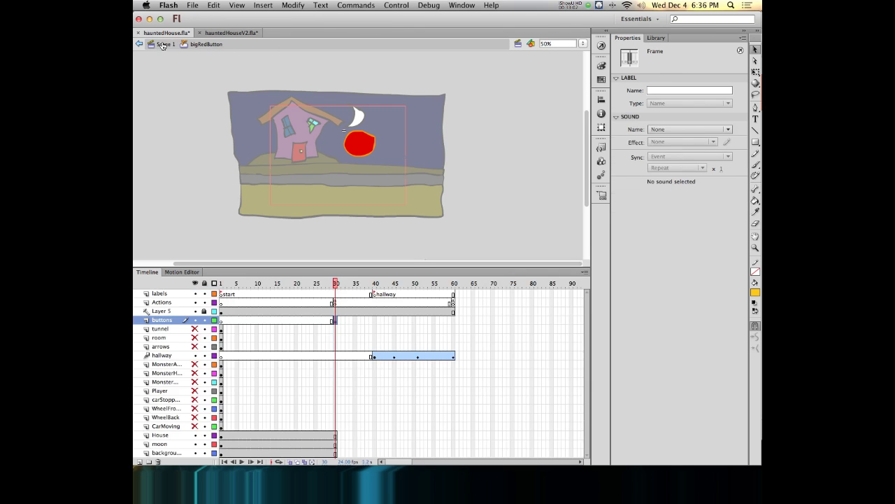
Place three more bigRedButton instances from the library on the scene at frame 30, two over the house and one near the road
{"action": "left_click", "coordinate": [360, 147]}
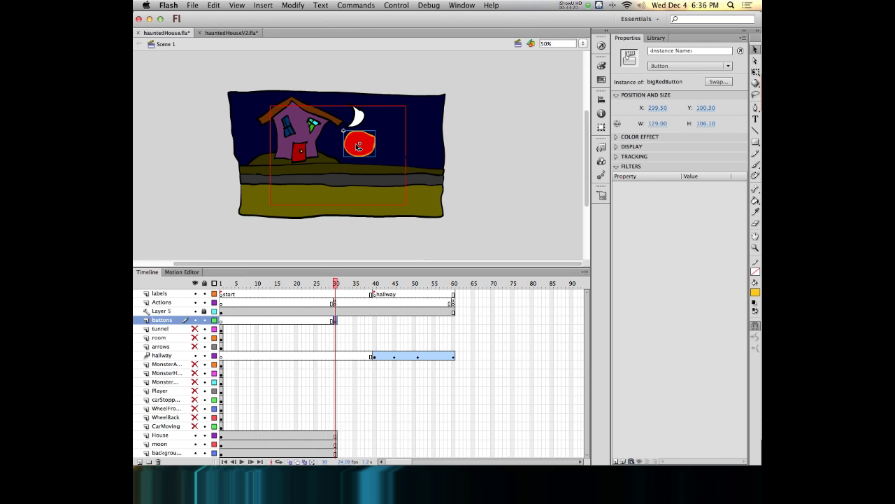
{"action": "left_click", "coordinate": [656, 38]}
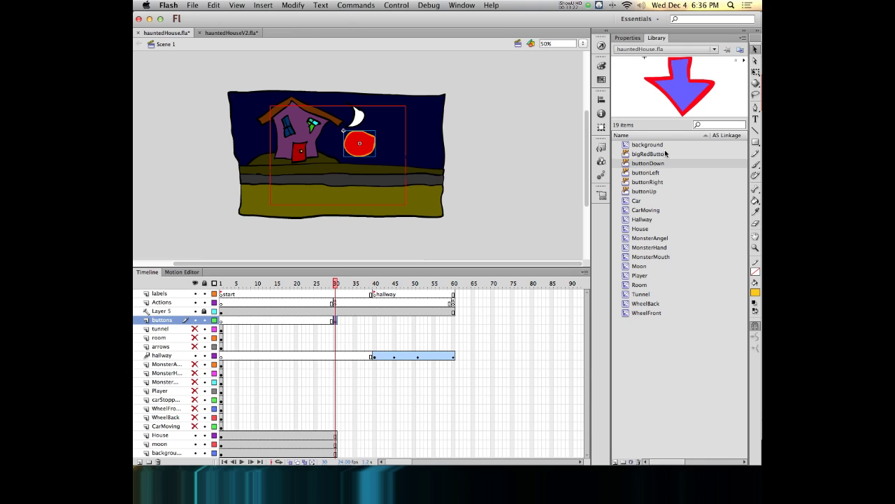
{"action": "left_click", "coordinate": [632, 155]}
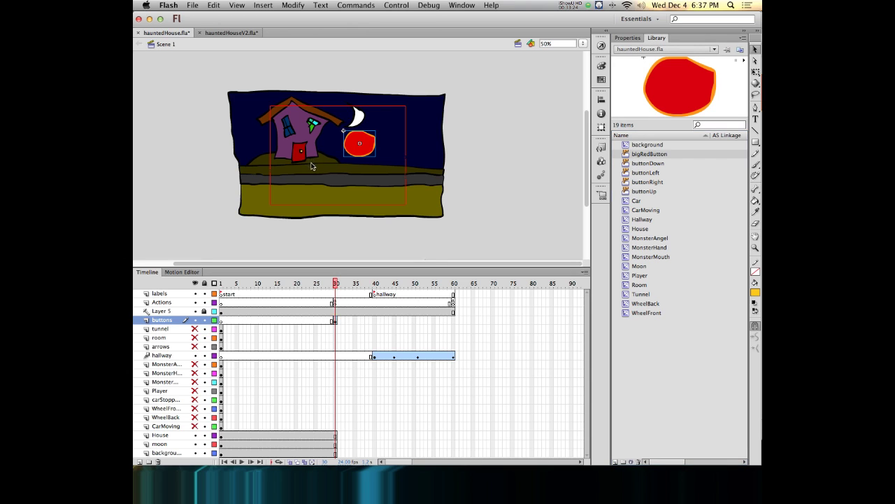
{"action": "left_click_drag", "start_coordinate": [312, 165], "coordinate": [312, 166]}
{"action": "left_click_drag", "start_coordinate": [322, 126], "coordinate": [322, 125]}
{"action": "left_click_drag", "start_coordinate": [327, 179], "coordinate": [336, 180]}
{"action": "left_click_drag", "start_coordinate": [352, 190], "coordinate": [324, 167]}
Give the original red button below the moon the instance name hall
{"action": "left_click", "coordinate": [349, 148]}
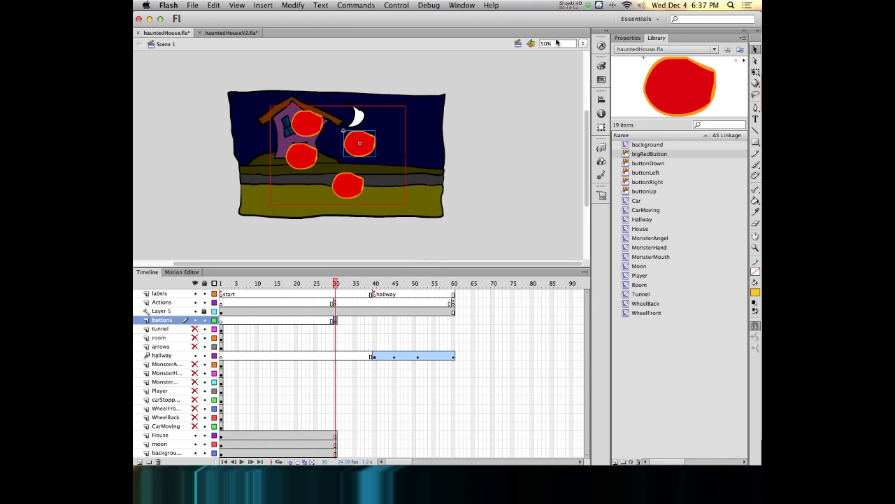
{"action": "left_click", "coordinate": [634, 38]}
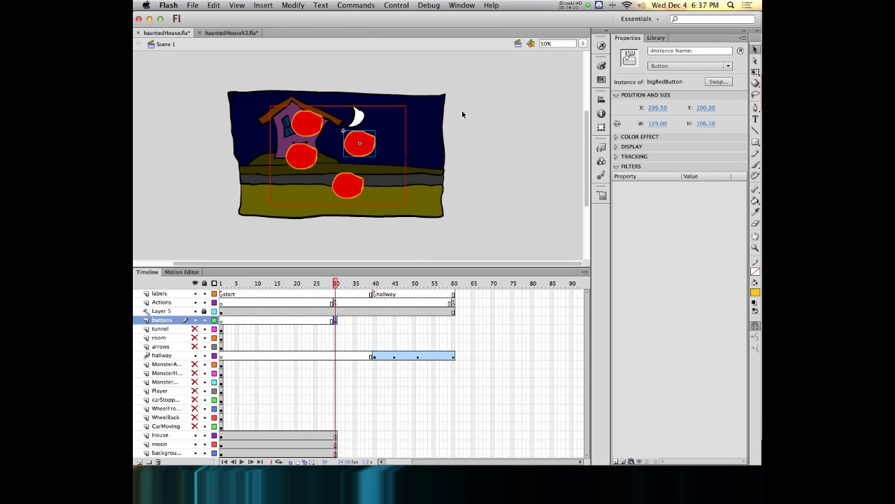
{"action": "left_click", "coordinate": [682, 51]}
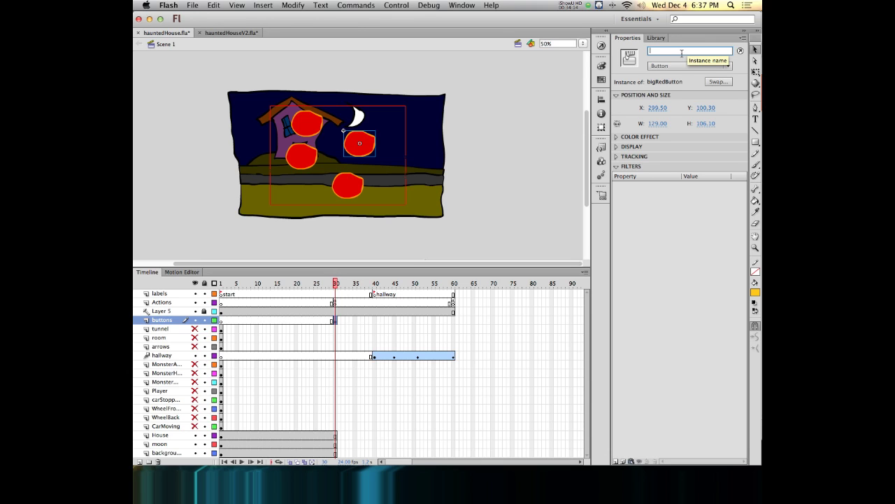
{"action": "type", "text": "hall"}
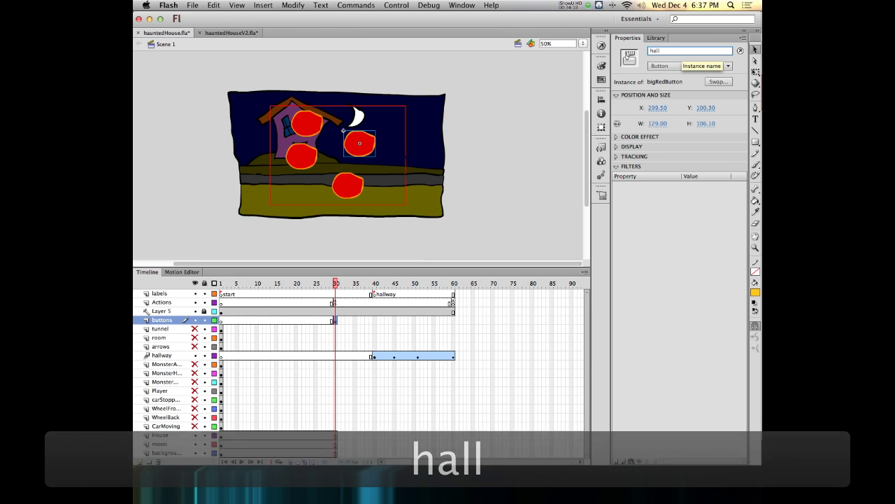
{"action": "key", "text": "Return"}
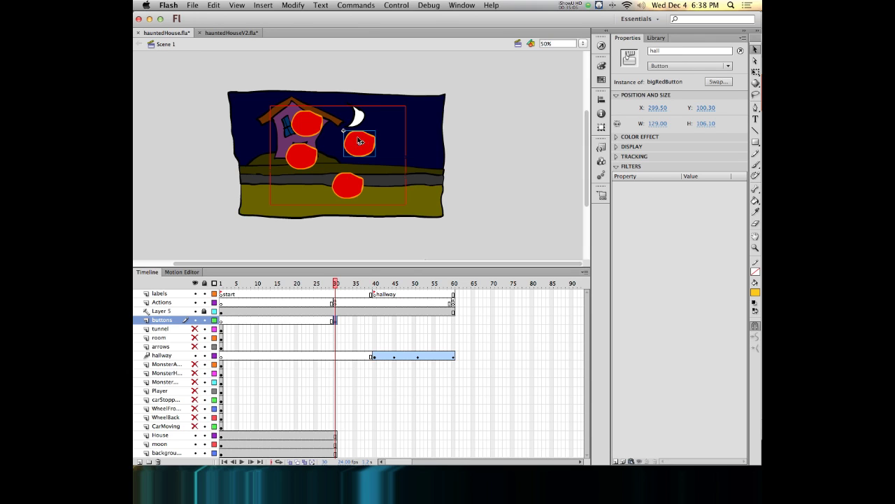
Insert the Click to Go to Frame and Play code snippet for the hall button at frame 30
{"action": "left_click", "coordinate": [603, 149]}
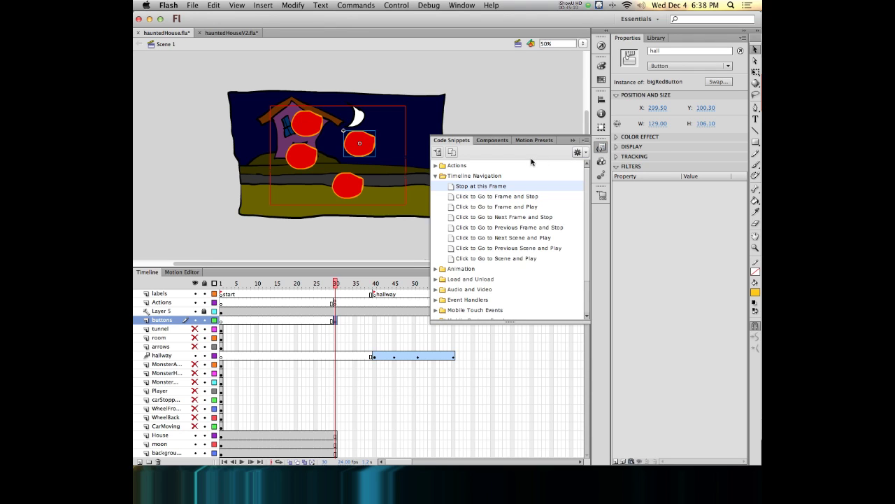
{"action": "left_click", "coordinate": [467, 207]}
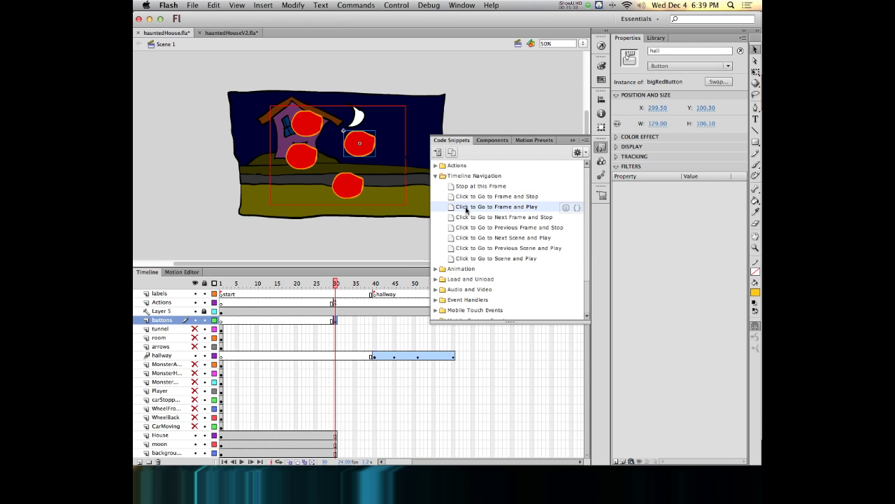
{"action": "left_click", "coordinate": [576, 208]}
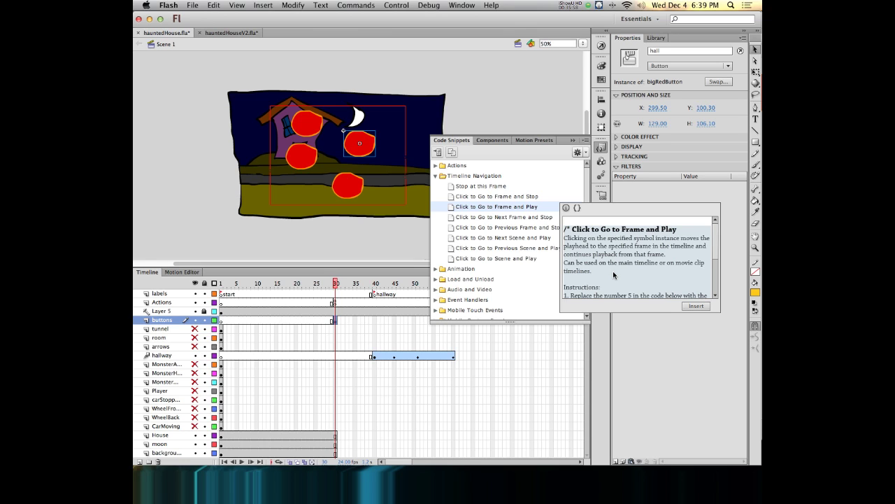
{"action": "scroll", "coordinate": [613, 270], "scroll_direction": "down", "scroll_amount": 5}
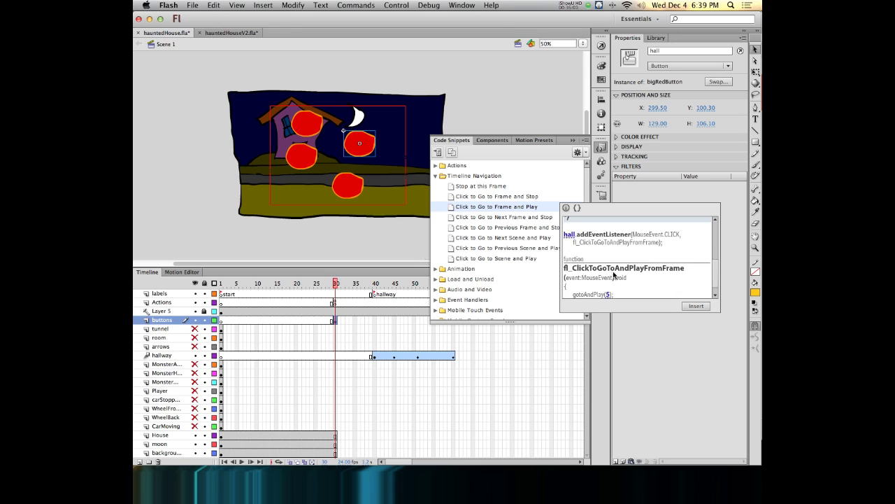
{"action": "scroll", "coordinate": [614, 275], "scroll_direction": "up", "scroll_amount": 3}
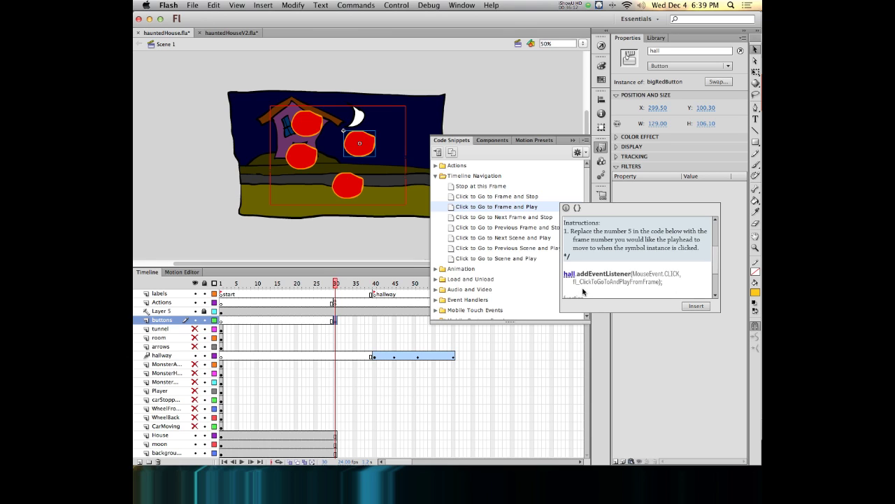
{"action": "scroll", "coordinate": [587, 285], "scroll_direction": "down", "scroll_amount": 2}
{"action": "scroll", "coordinate": [587, 288], "scroll_direction": "down", "scroll_amount": 1}
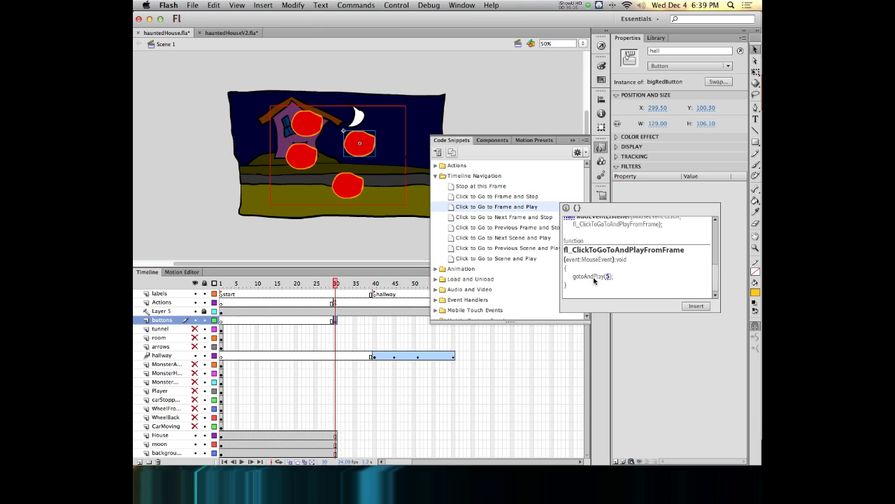
{"action": "left_click", "coordinate": [699, 306]}
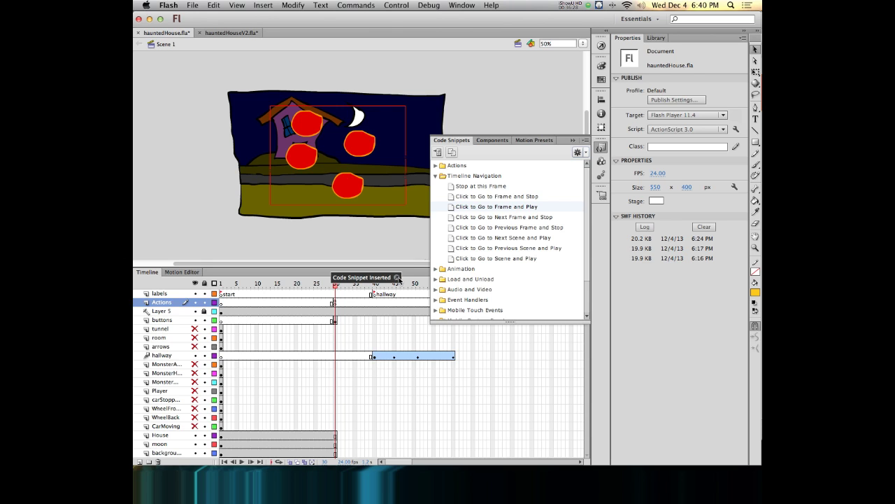
Open the inserted code at frame 30 and delete both explanatory comment blocks and the blank lines above stop()
{"action": "left_click", "coordinate": [396, 277]}
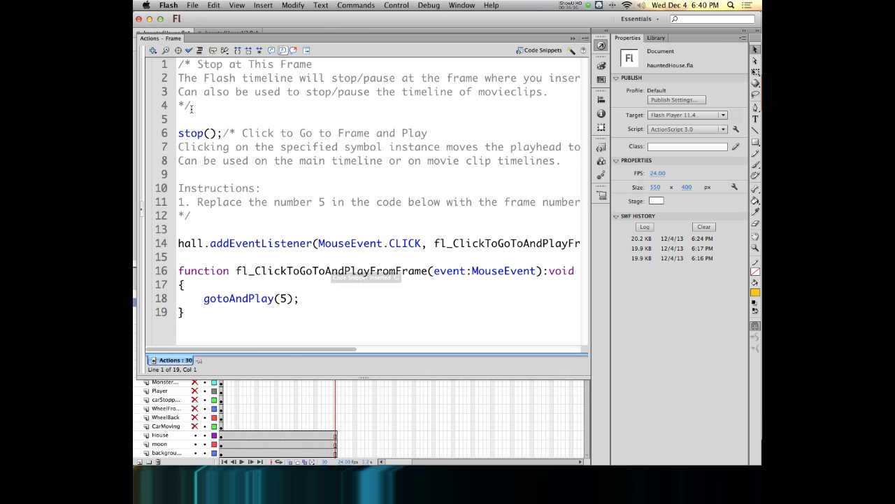
{"action": "left_click_drag", "start_coordinate": [190, 105], "coordinate": [173, 65]}
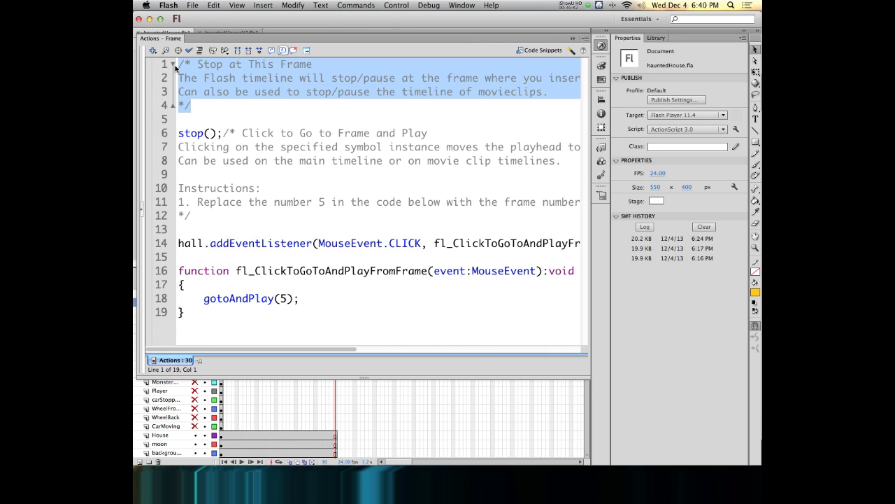
{"action": "key", "text": "BackSpace"}
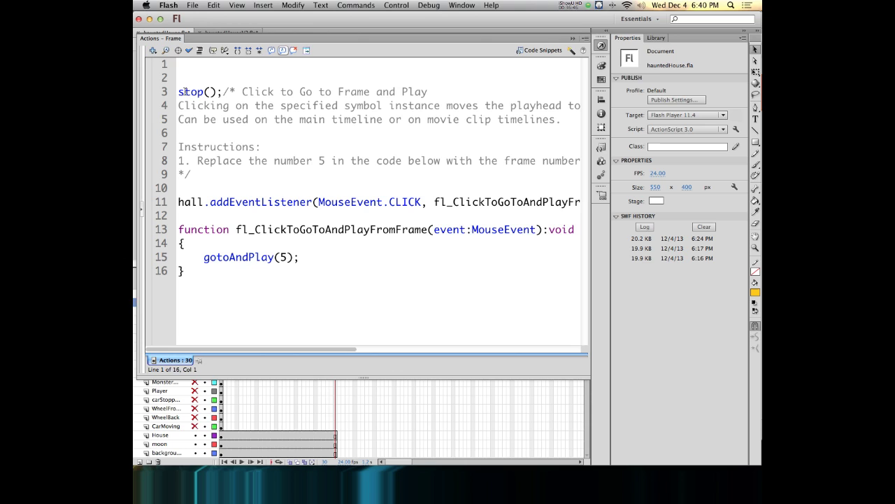
{"action": "left_click_drag", "start_coordinate": [179, 92], "coordinate": [146, 107]}
{"action": "key", "text": "BackSpace"}
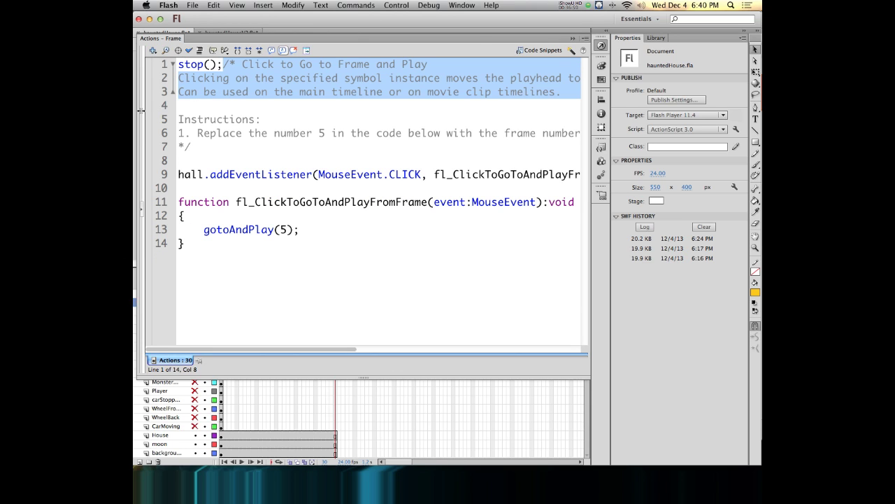
{"action": "left_click_drag", "start_coordinate": [200, 146], "coordinate": [225, 63]}
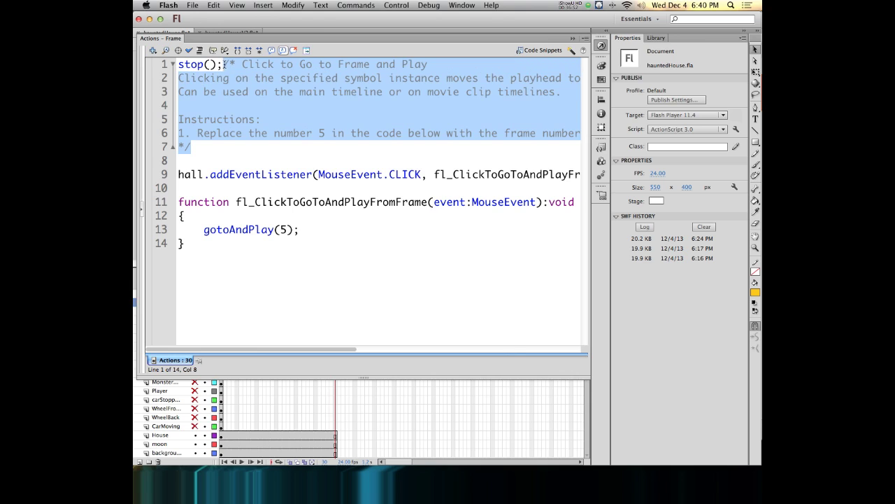
{"action": "key", "text": "BackSpace"}
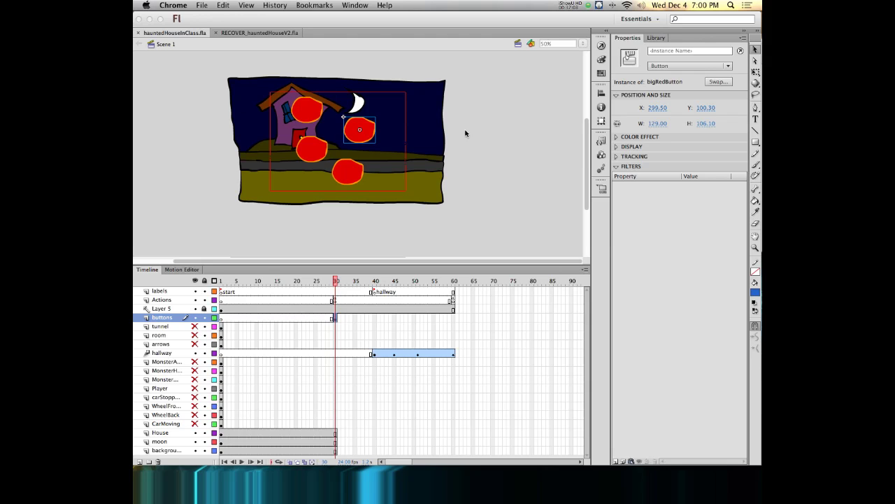
{"action": "left_click", "coordinate": [213, 149]}
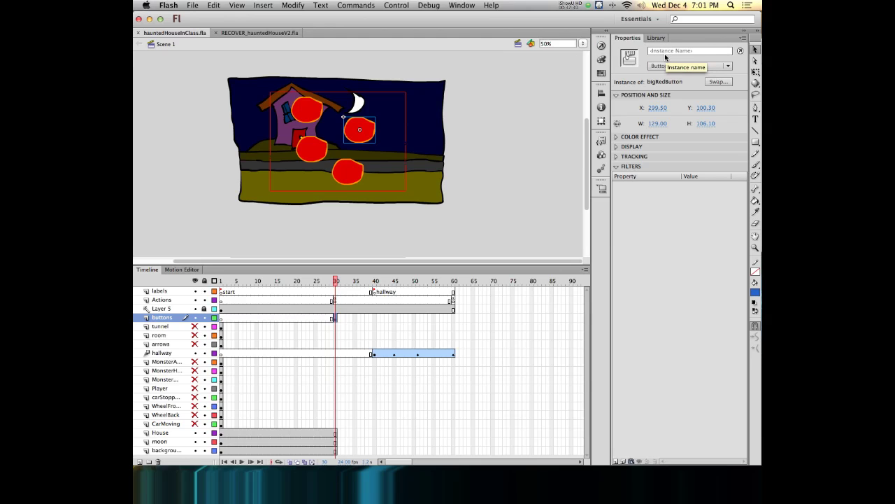
{"action": "key", "text": "g"}
{"action": "key", "text": "h"}
{"action": "key", "text": "f"}
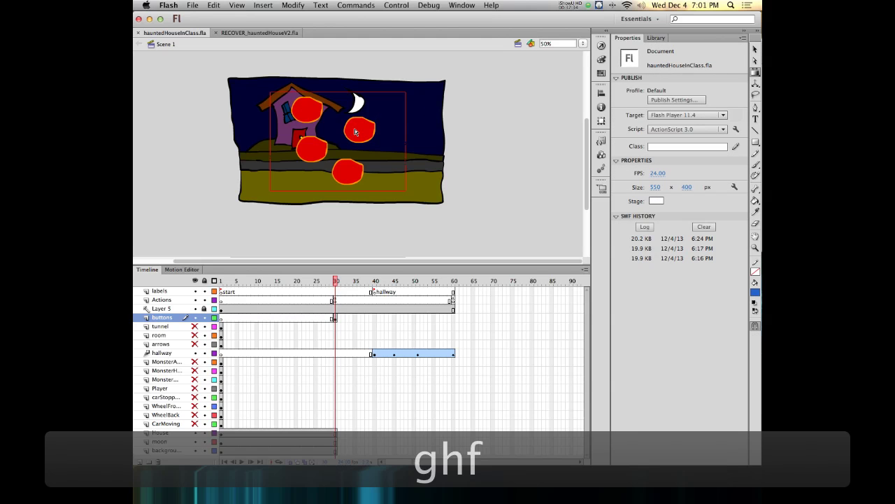
{"action": "left_click", "coordinate": [755, 49]}
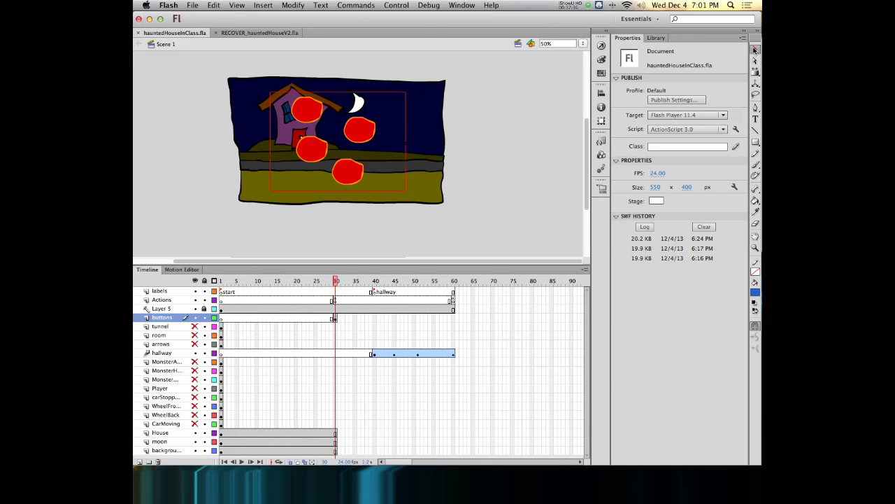
{"action": "left_click", "coordinate": [360, 130]}
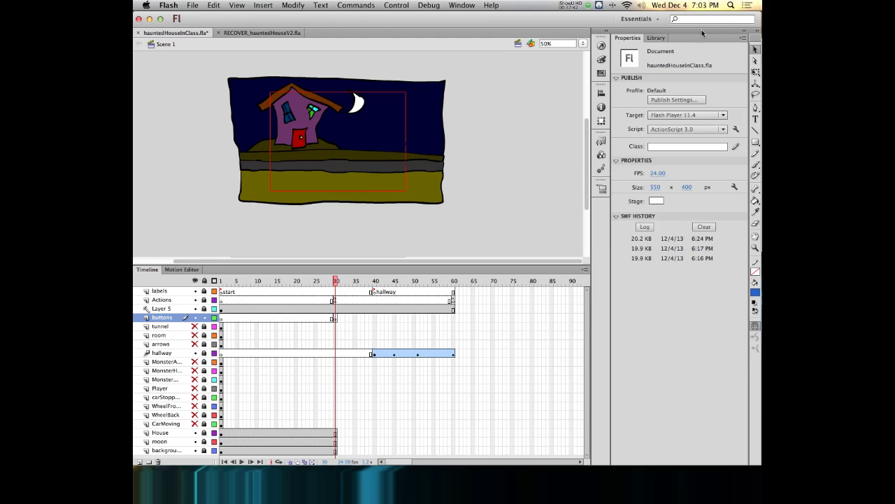
Try a buttonDown instance from the library beside the house at frame 30 and remove it again
{"action": "left_click", "coordinate": [652, 39]}
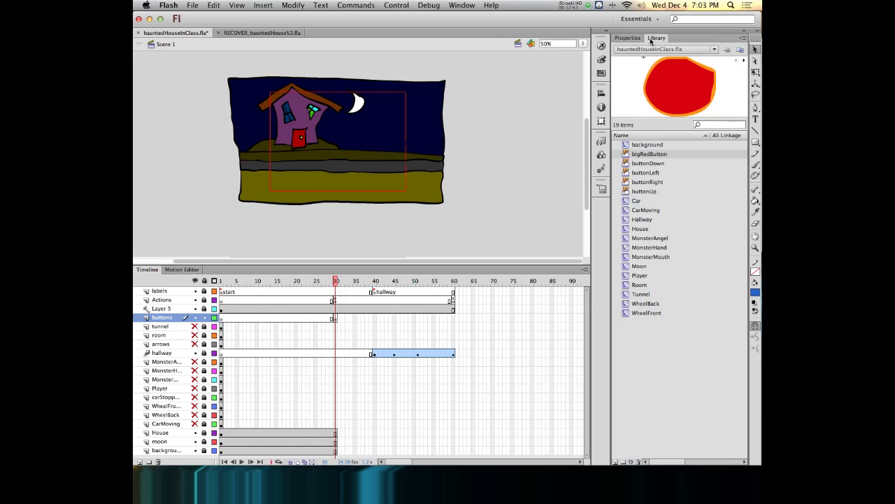
{"action": "left_click", "coordinate": [634, 174]}
{"action": "left_click", "coordinate": [628, 166]}
{"action": "left_click_drag", "start_coordinate": [627, 166], "coordinate": [351, 134]}
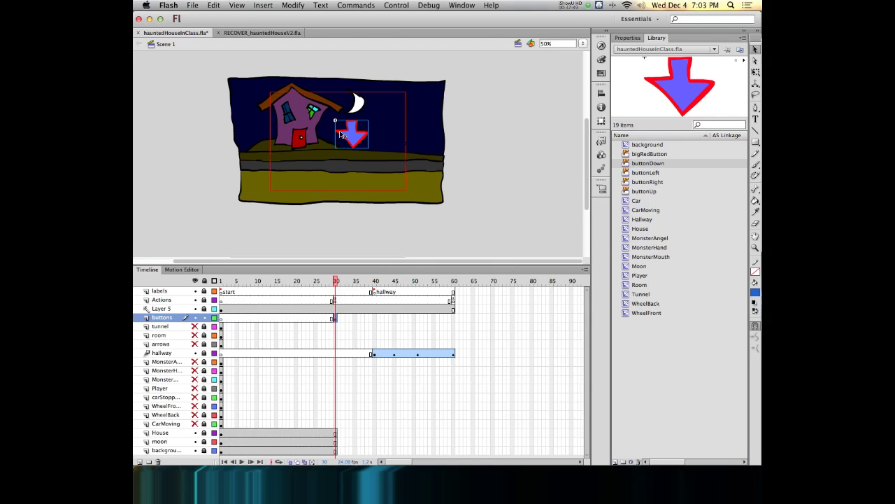
{"action": "left_click", "coordinate": [628, 38]}
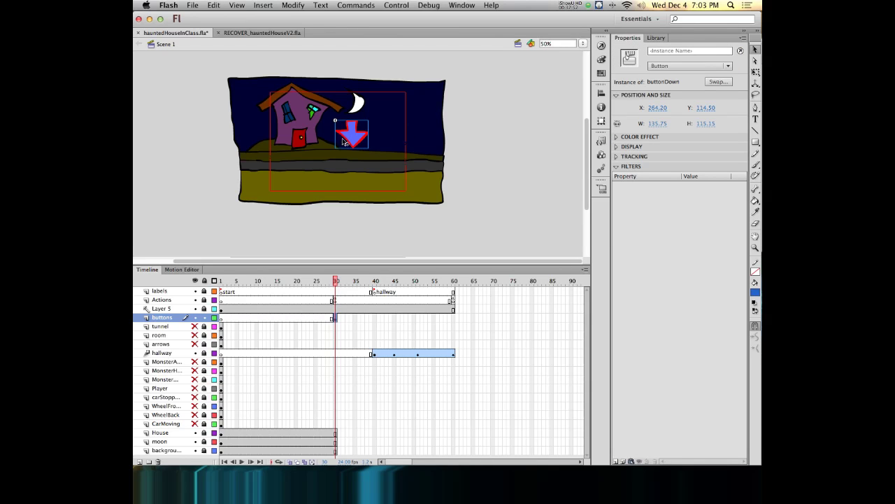
{"action": "key", "text": "Delete"}
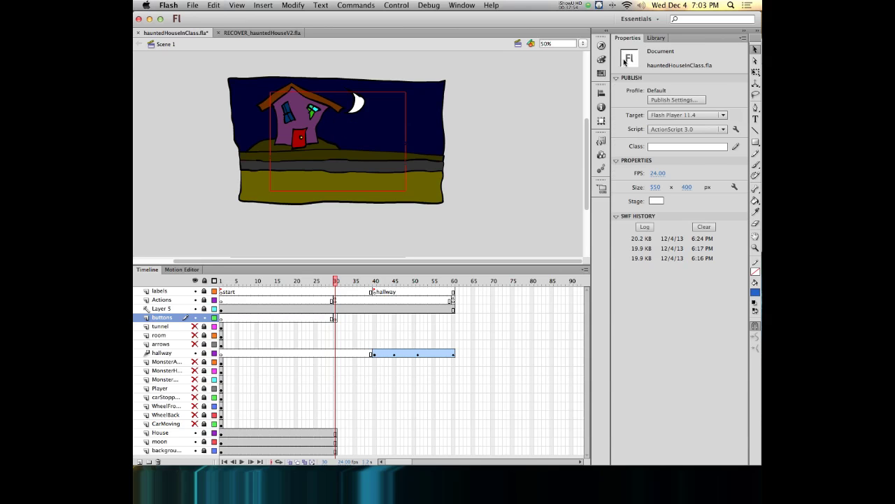
Place two bigRedButton instances from the library on the scene at frame 30, one below the moon and one by the house door
{"action": "left_click", "coordinate": [656, 37]}
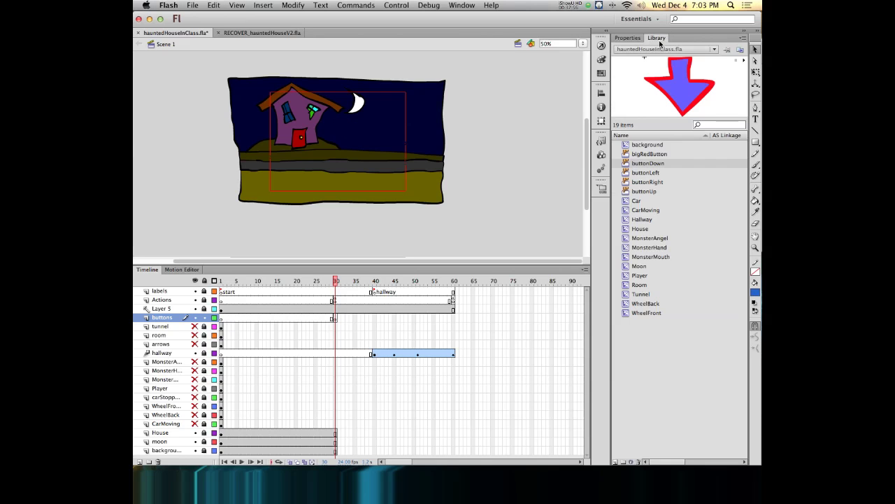
{"action": "left_click", "coordinate": [653, 155]}
{"action": "left_click_drag", "start_coordinate": [671, 79], "coordinate": [351, 137]}
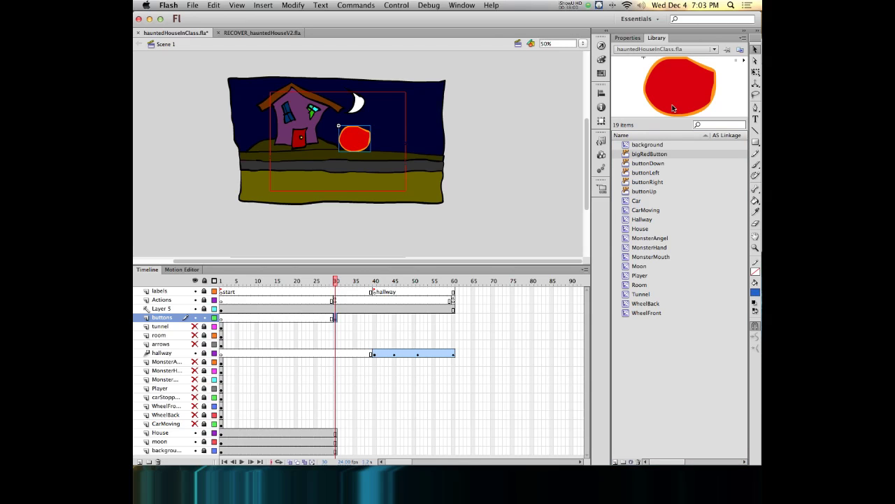
{"action": "left_click_drag", "start_coordinate": [635, 155], "coordinate": [316, 149]}
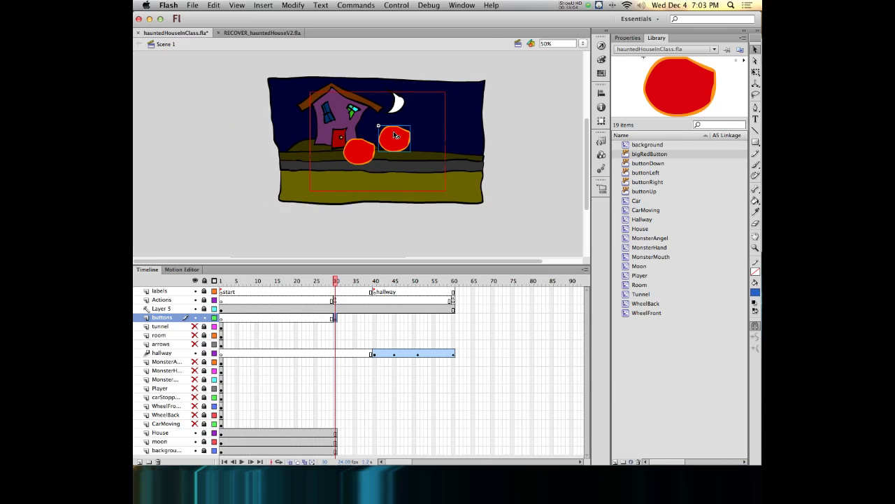
{"action": "left_click_drag", "start_coordinate": [355, 154], "coordinate": [346, 146]}
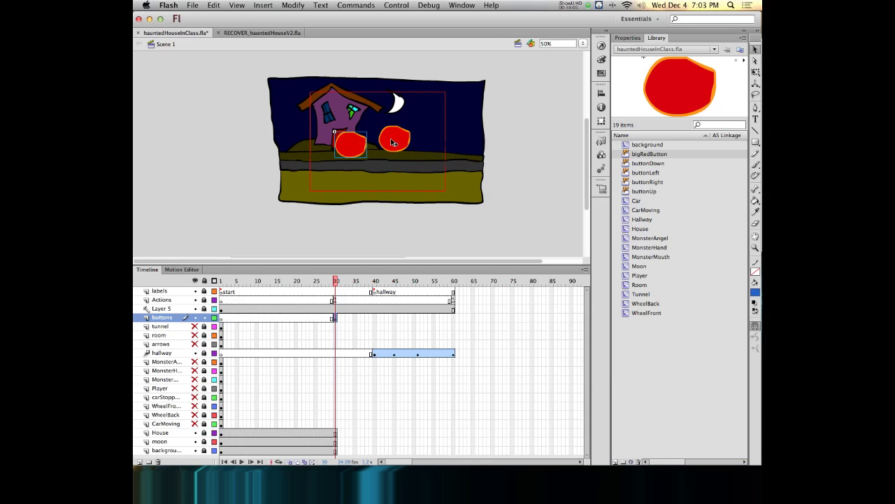
Insert the Click to Go to Frame and Play code snippet for the red button below the moon, with hall as its instance name
{"action": "scroll", "coordinate": [403, 149], "scroll_direction": "down", "scroll_amount": 2}
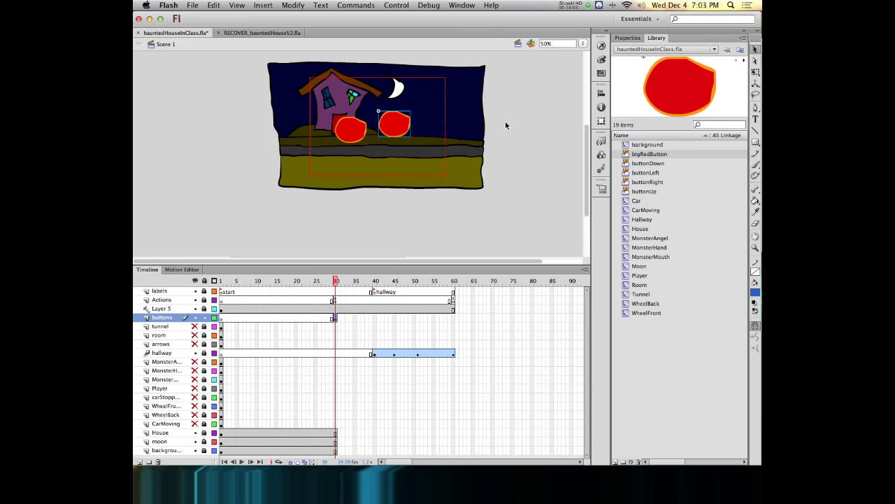
{"action": "left_click", "coordinate": [602, 141]}
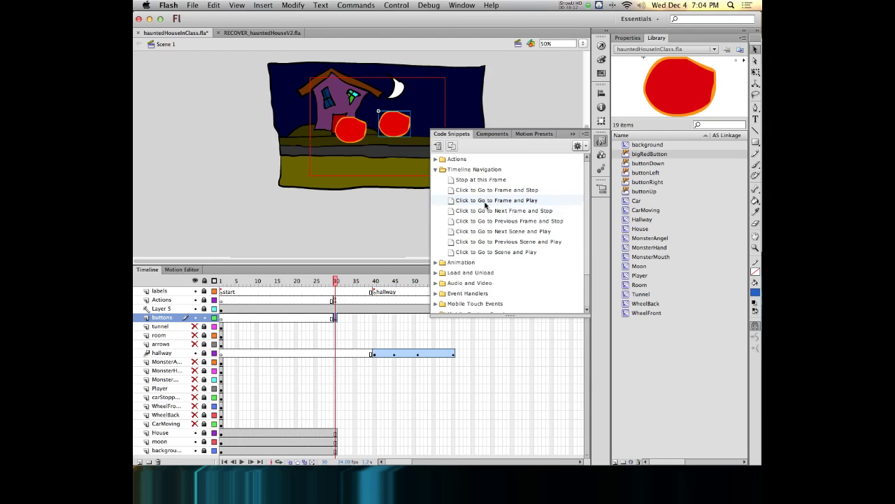
{"action": "mouse_move", "coordinate": [485, 203]}
{"action": "left_click", "coordinate": [577, 201]}
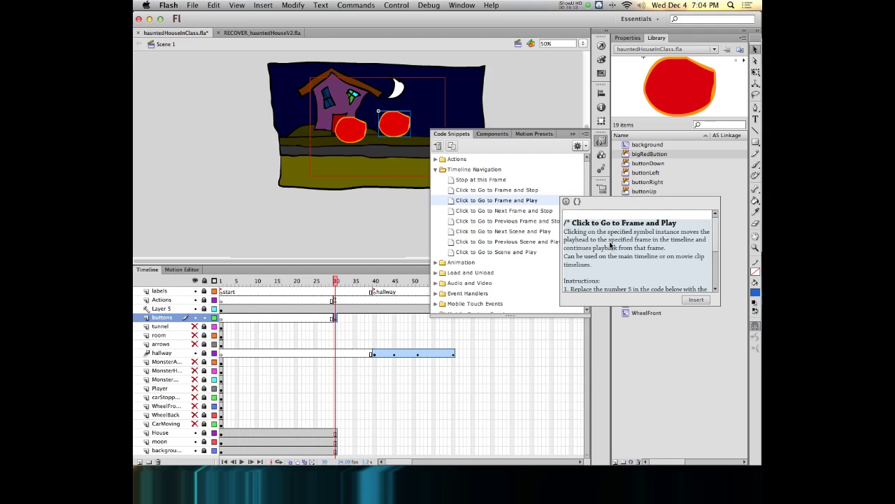
{"action": "scroll", "coordinate": [608, 242], "scroll_direction": "down", "scroll_amount": 10}
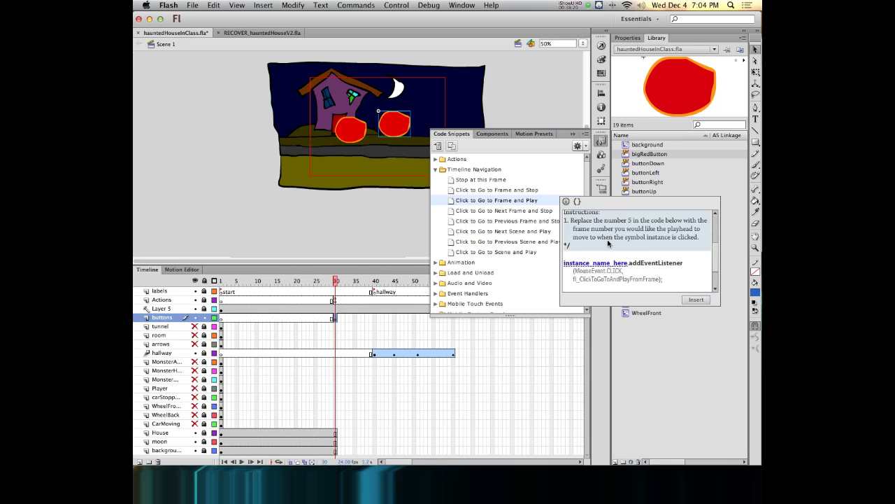
{"action": "scroll", "coordinate": [608, 242], "scroll_direction": "up", "scroll_amount": 8}
{"action": "scroll", "coordinate": [594, 256], "scroll_direction": "down", "scroll_amount": 4}
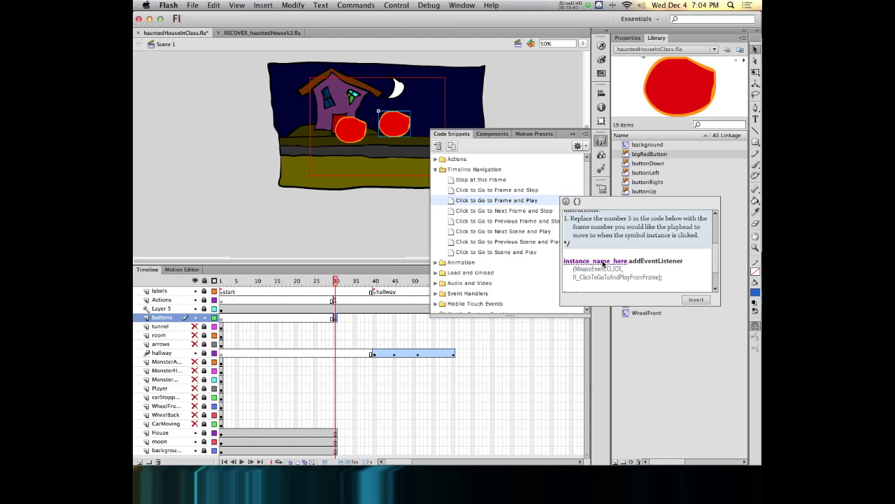
{"action": "double_click", "coordinate": [603, 262]}
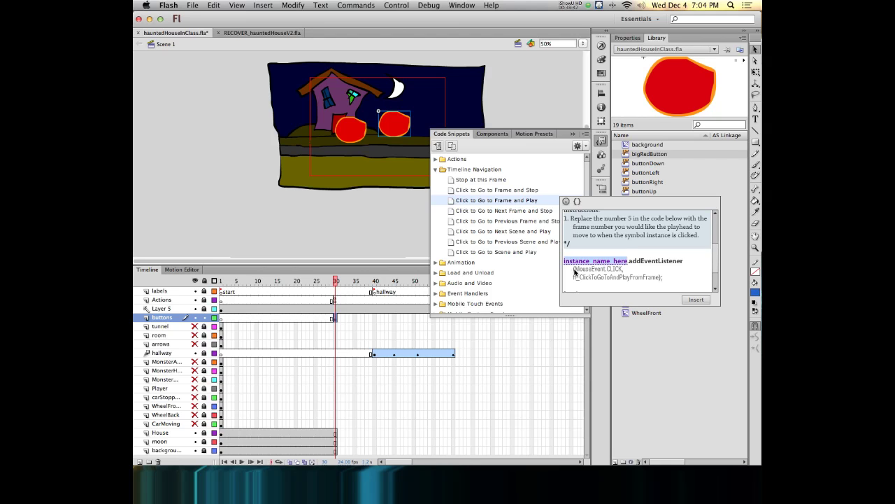
{"action": "type", "text": "hall"}
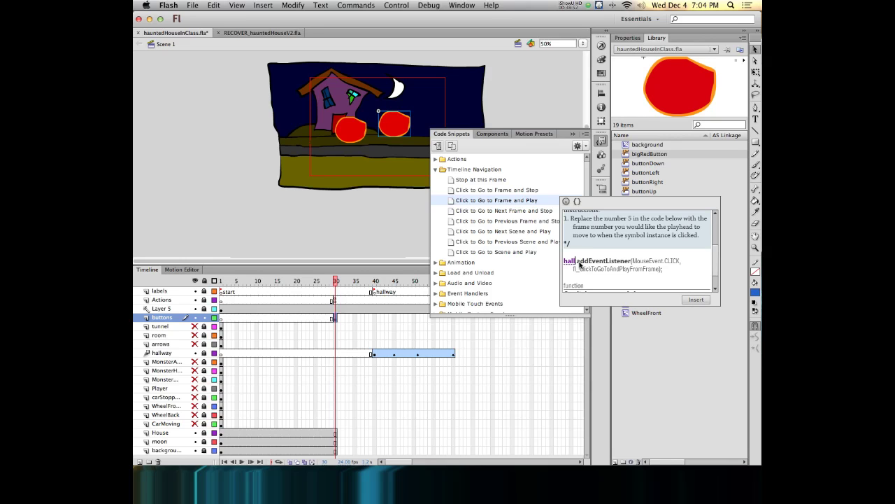
{"action": "left_click", "coordinate": [696, 300]}
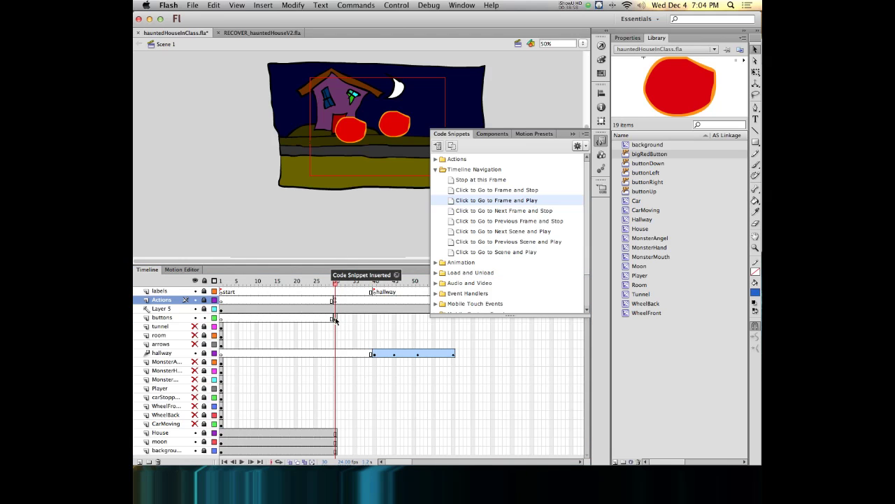
Open the Actions script at frame 30 and delete the comment blocks and the duplicate hall click handler, keeping stop() on its own line
{"action": "left_click", "coordinate": [336, 301]}
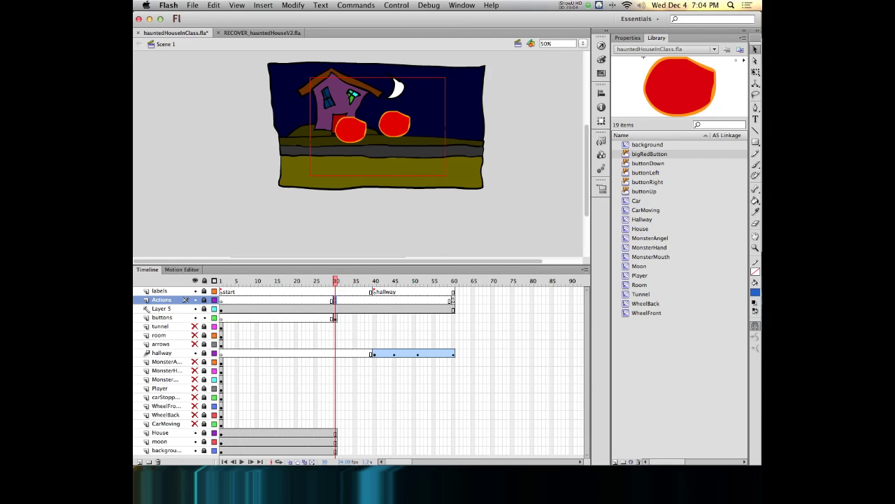
{"action": "left_click", "coordinate": [462, 5]}
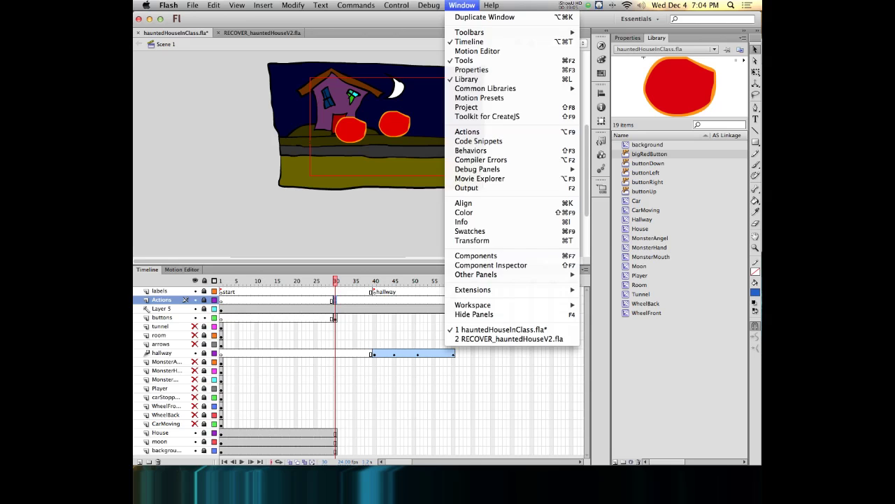
{"action": "left_click", "coordinate": [465, 132]}
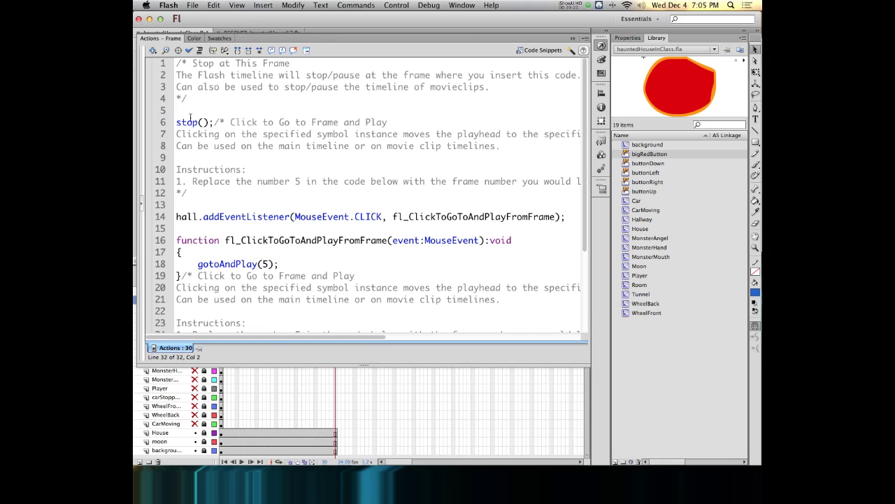
{"action": "left_click_drag", "start_coordinate": [174, 63], "coordinate": [168, 116]}
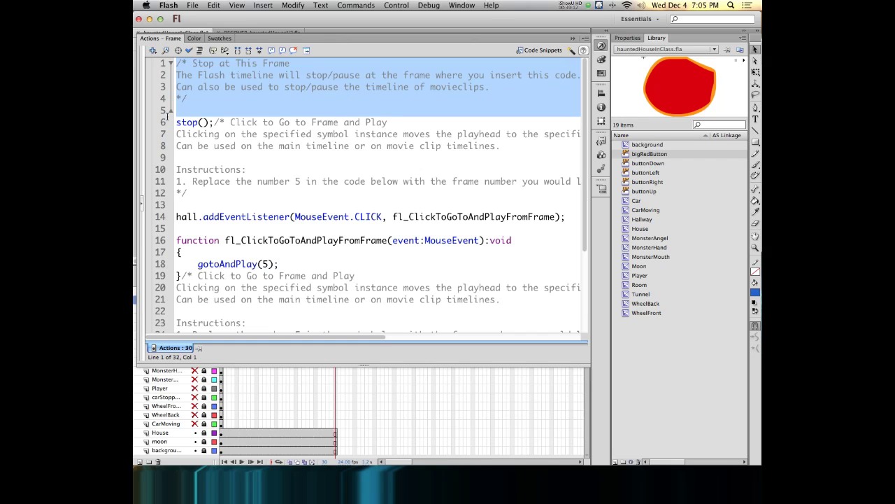
{"action": "key", "text": "BackSpace"}
{"action": "left_click_drag", "start_coordinate": [212, 63], "coordinate": [160, 161]}
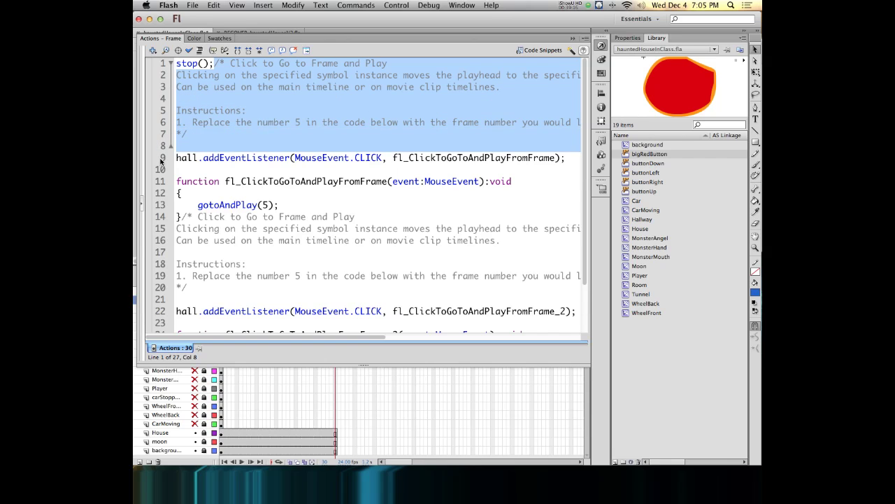
{"action": "key", "text": "BackSpace"}
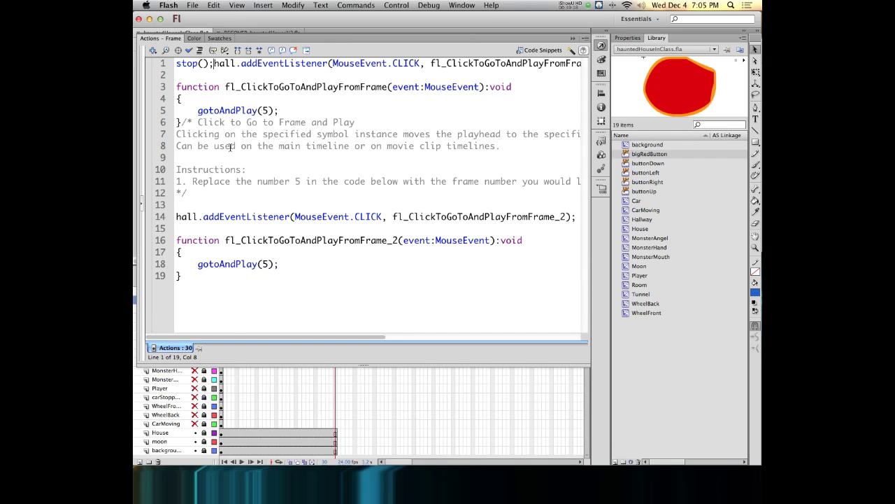
{"action": "left_click_drag", "start_coordinate": [213, 63], "coordinate": [184, 210]}
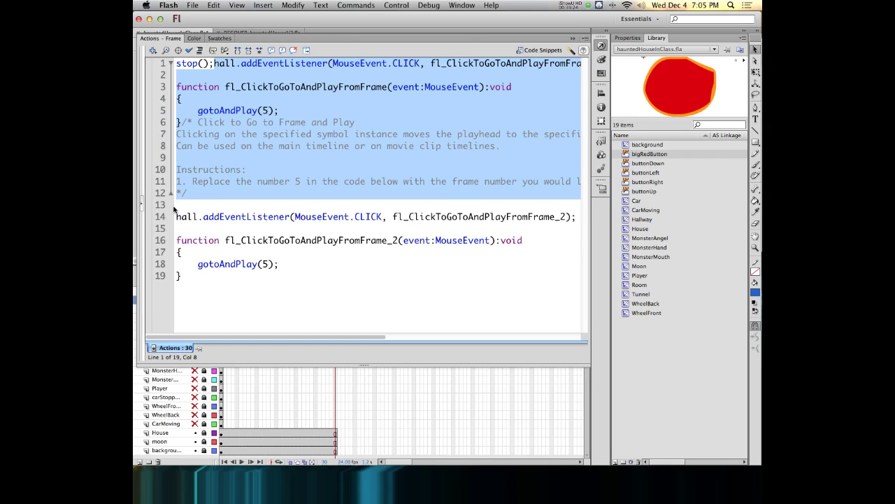
{"action": "key", "text": "BackSpace"}
{"action": "key", "text": "Return"}
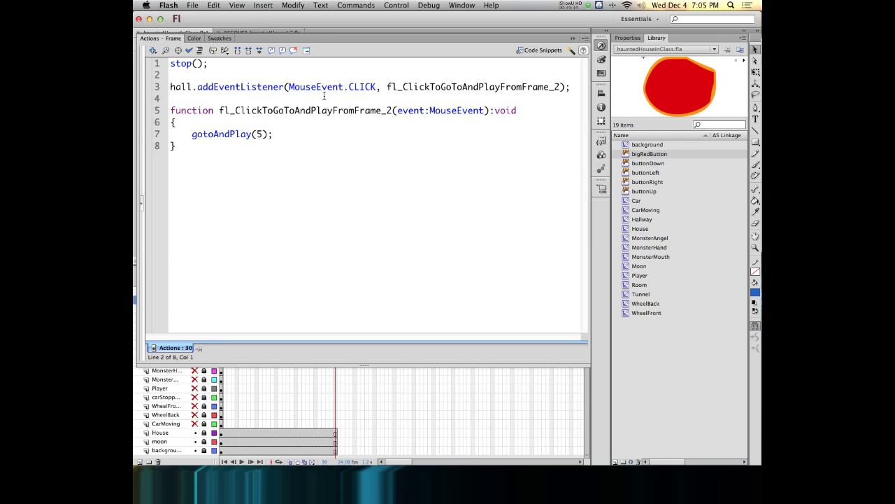
Set the gotoAndPlay target in the hall button's click function to frame 40
{"action": "left_click_drag", "start_coordinate": [387, 87], "coordinate": [560, 88]}
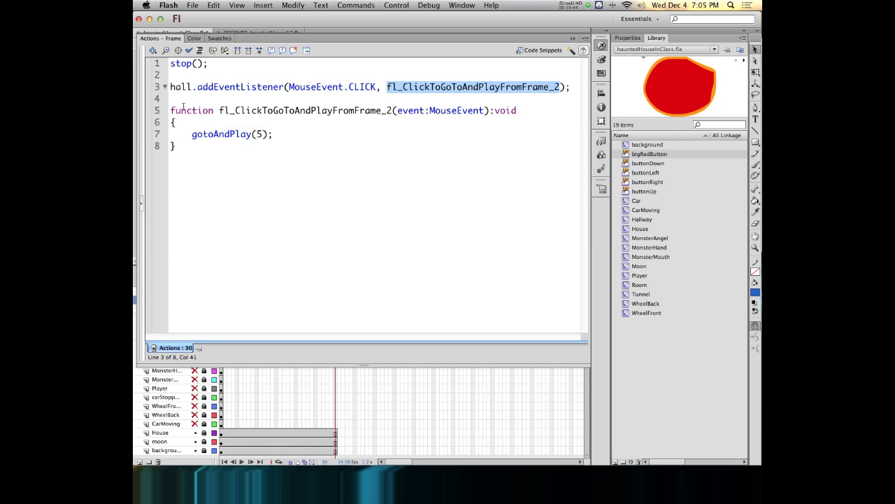
{"action": "left_click_drag", "start_coordinate": [171, 110], "coordinate": [520, 110]}
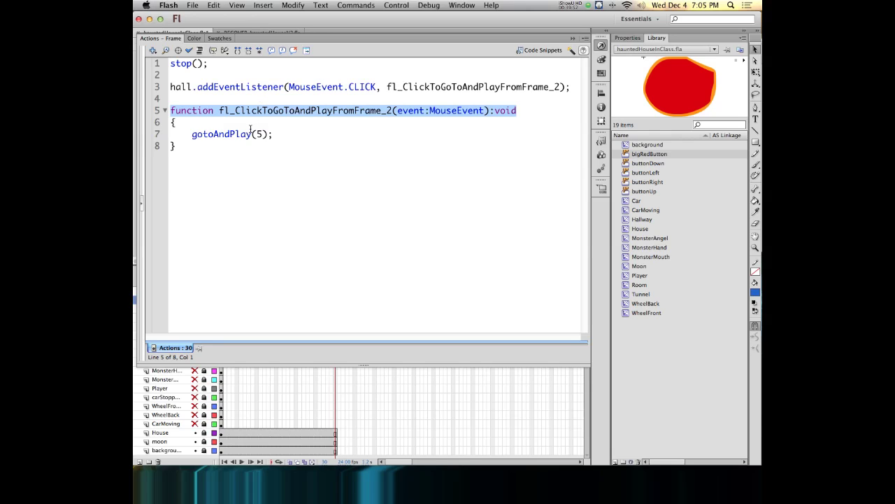
{"action": "left_click", "coordinate": [217, 144]}
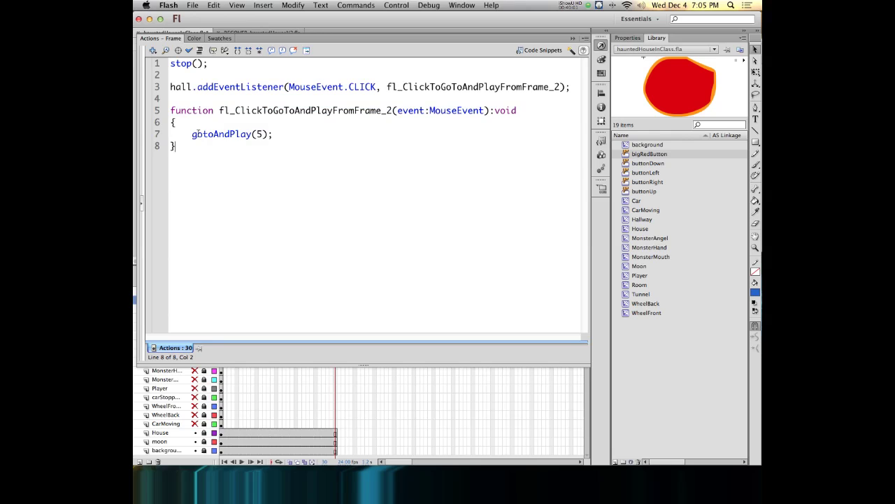
{"action": "double_click", "coordinate": [258, 134]}
{"action": "left_click", "coordinate": [601, 45]}
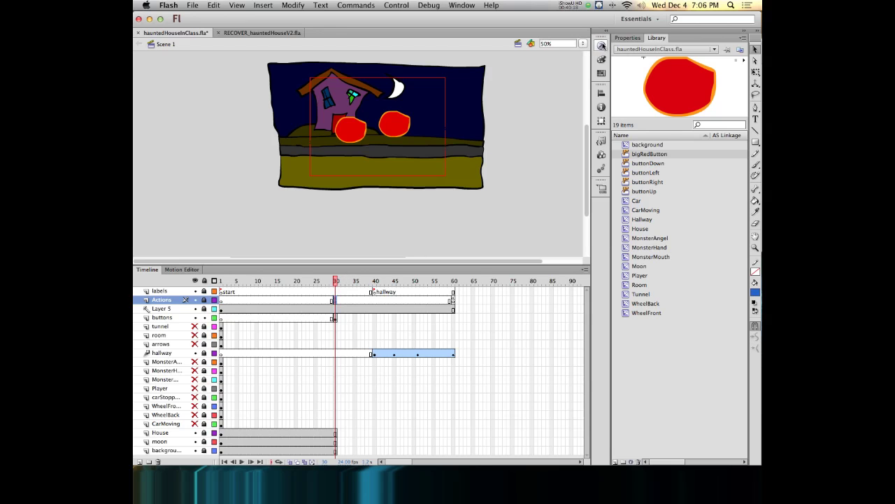
{"action": "left_click", "coordinate": [602, 46]}
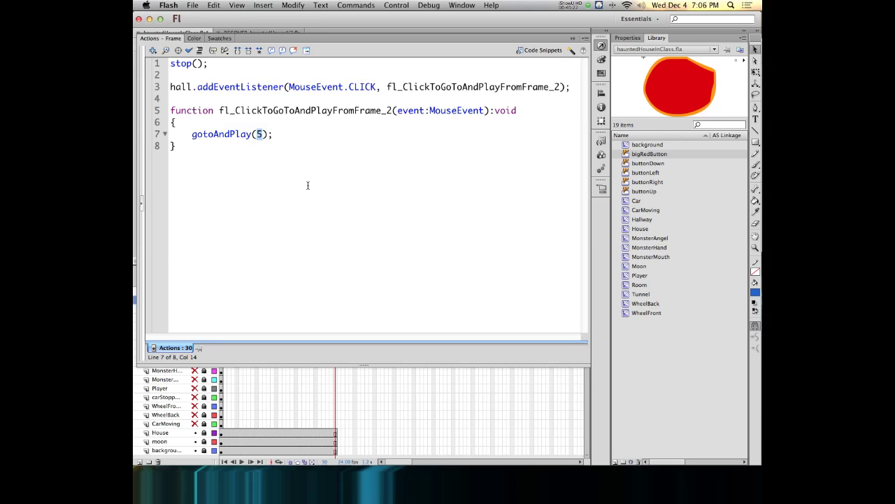
{"action": "type", "text": "30"}
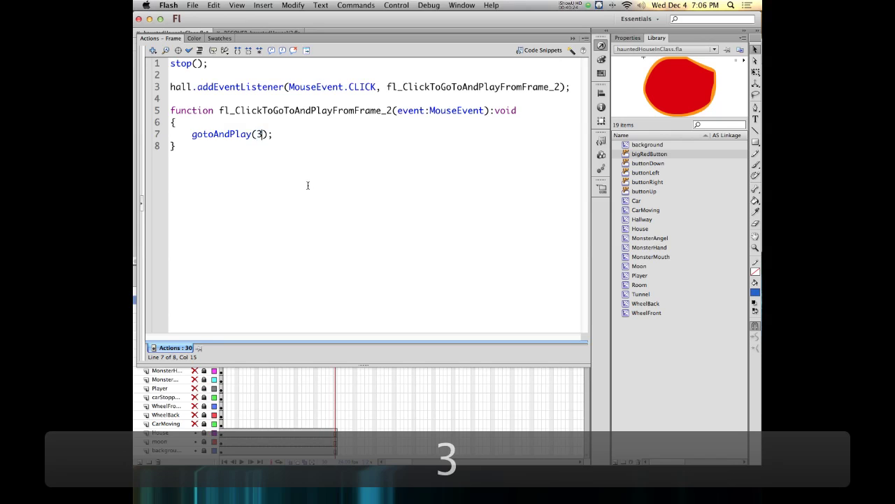
{"action": "left_click", "coordinate": [601, 46]}
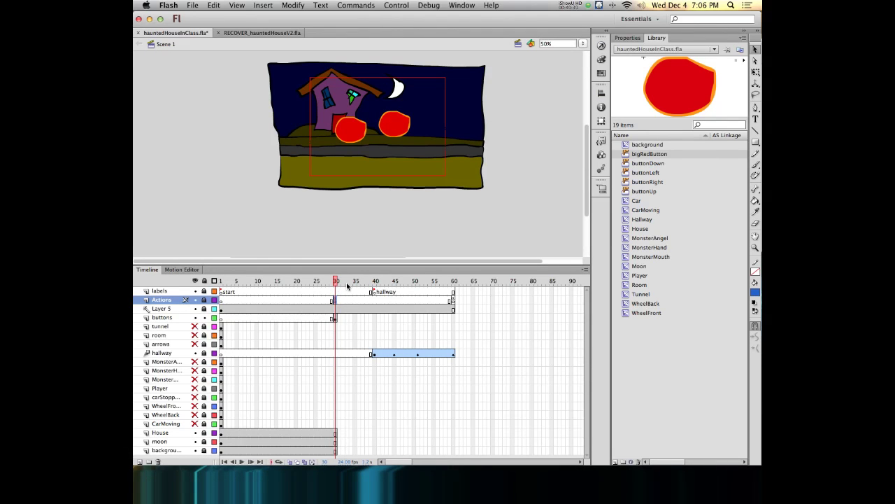
{"action": "left_click", "coordinate": [602, 46]}
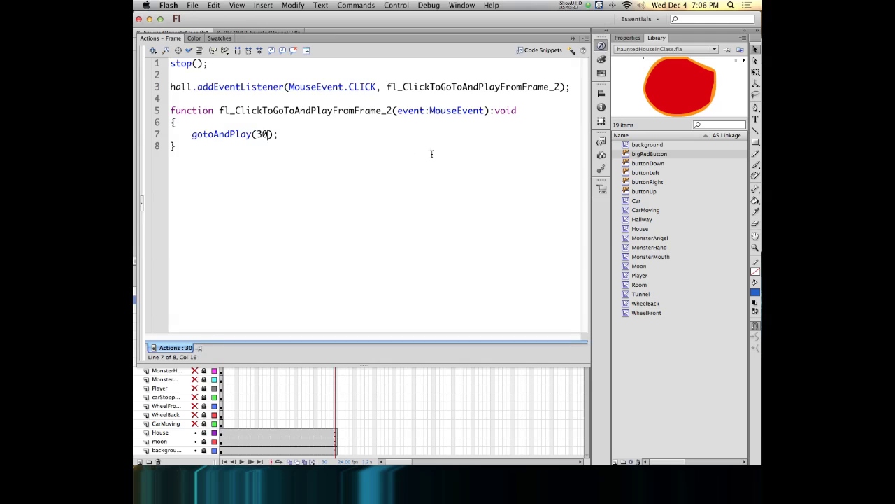
{"action": "left_click_drag", "start_coordinate": [256, 134], "coordinate": [263, 133]}
{"action": "type", "text": "4"}
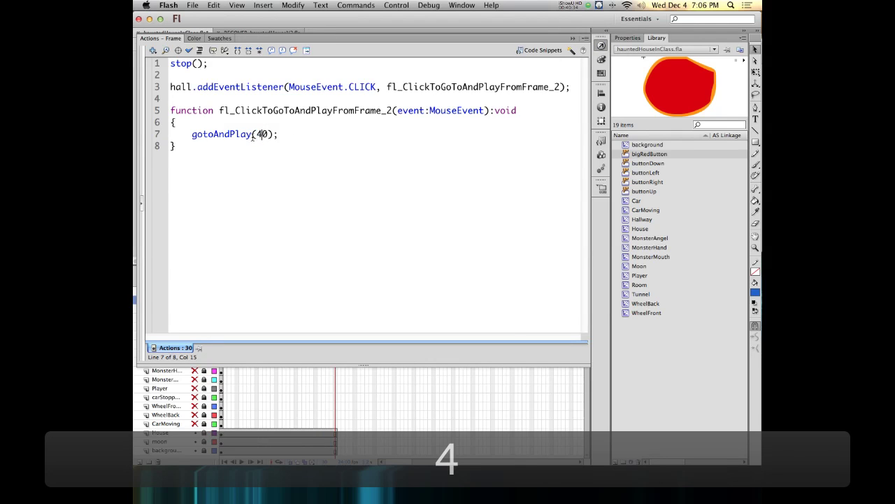
{"action": "left_click", "coordinate": [602, 46]}
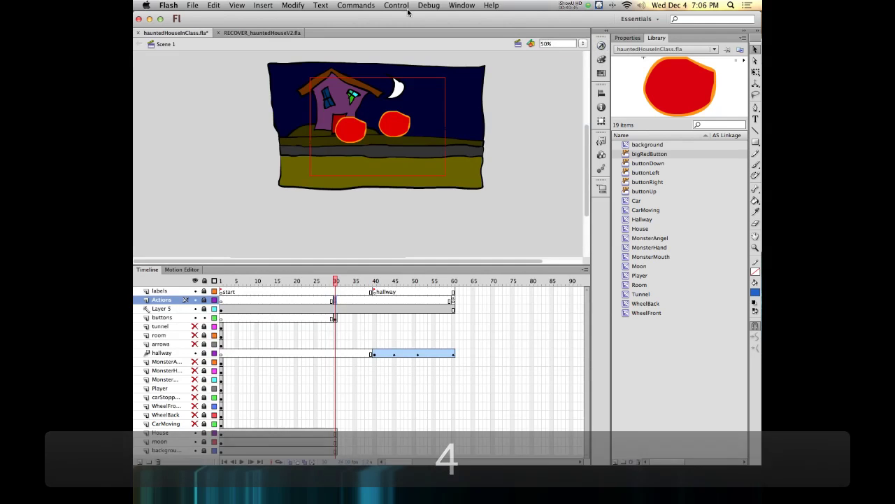
Test the movie, try both red buttons and display the Bandwidth Profiler to check the frame playback
{"action": "key", "text": "super+Return"}
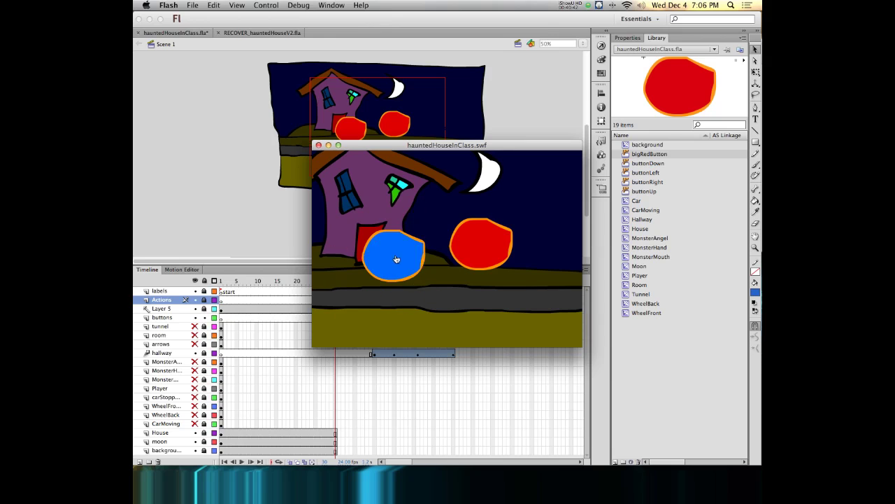
{"action": "left_click", "coordinate": [396, 258]}
{"action": "left_click", "coordinate": [395, 257]}
{"action": "left_click", "coordinate": [397, 260]}
{"action": "left_click", "coordinate": [507, 242]}
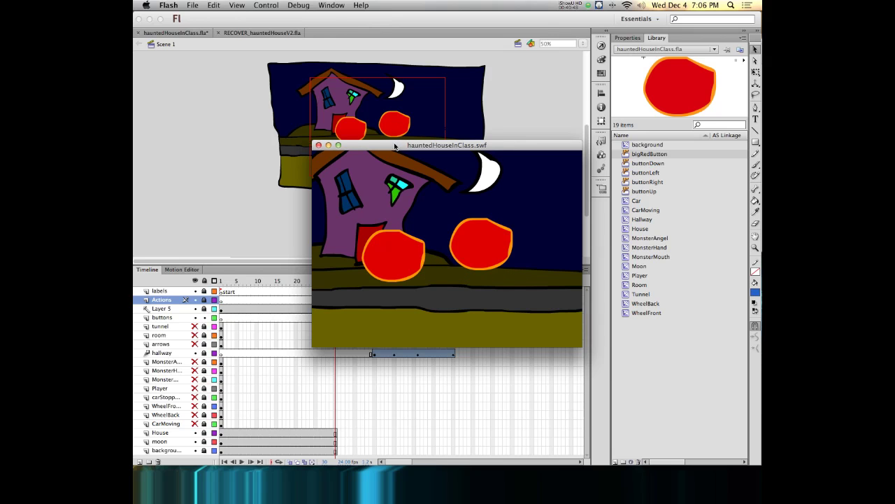
{"action": "left_click", "coordinate": [231, 5]}
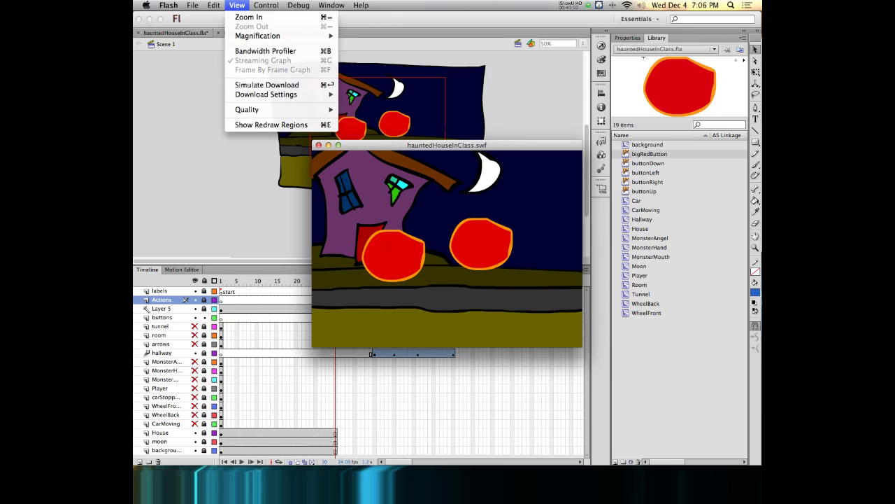
{"action": "left_click", "coordinate": [249, 54]}
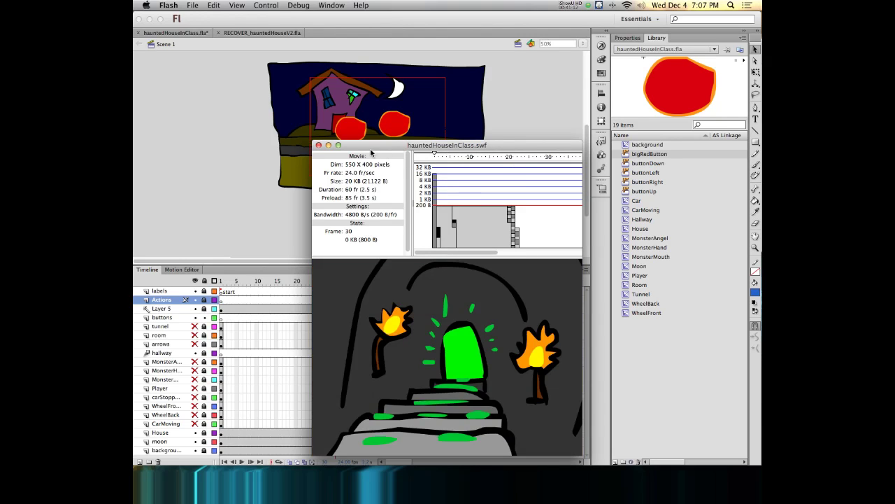
{"action": "key", "text": "super+Return"}
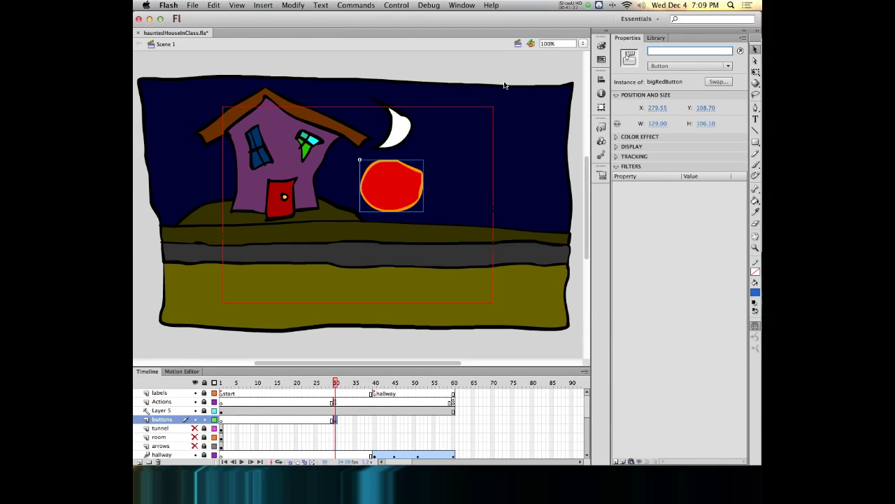
Name the red button instance hall and open the Actions layer's frame 30 script in a widened editor beside the collapsed toolbox
{"action": "type", "text": "hall"}
{"action": "key", "text": "Return"}
{"action": "left_click", "coordinate": [335, 402]}
{"action": "left_click", "coordinate": [602, 126]}
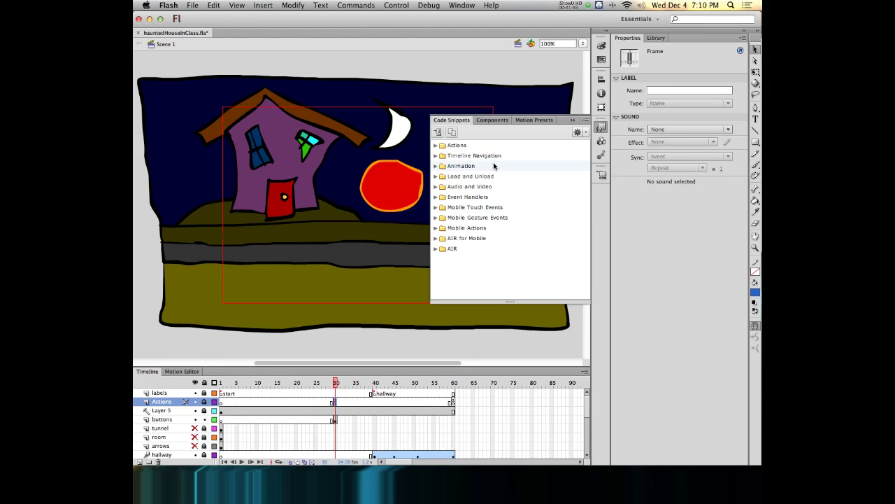
{"action": "key", "text": "F9"}
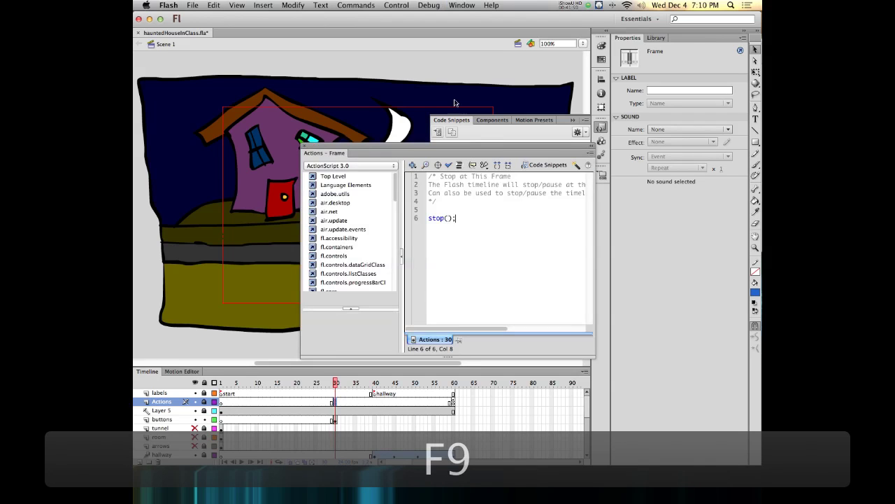
{"action": "left_click", "coordinate": [400, 254]}
{"action": "left_click_drag", "start_coordinate": [379, 151], "coordinate": [214, 64]}
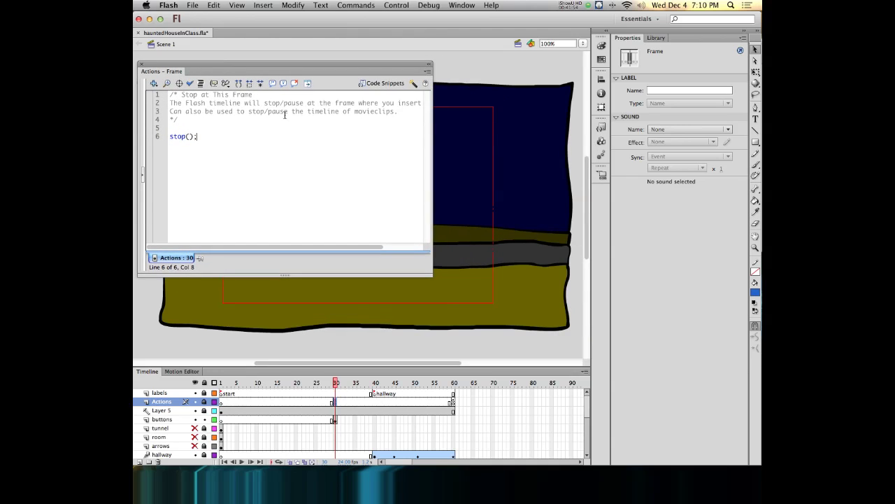
{"action": "left_click_drag", "start_coordinate": [433, 262], "coordinate": [514, 261]}
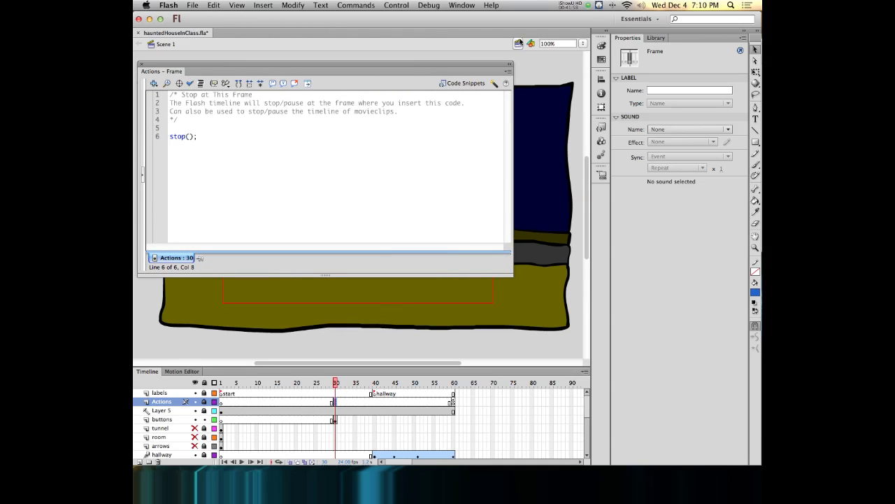
Insert the Click to Go to Frame and Play code snippet for the hall button at frame 30 and enlarge the script window
{"action": "left_click", "coordinate": [335, 420]}
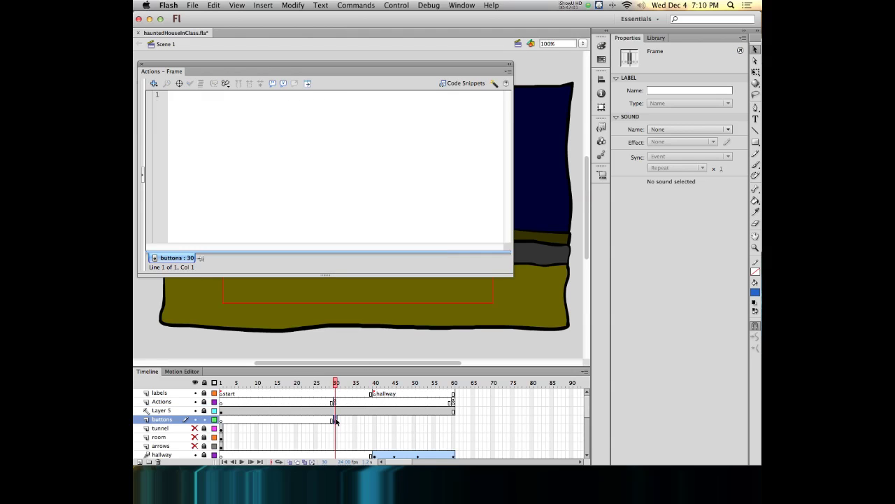
{"action": "left_click", "coordinate": [601, 128]}
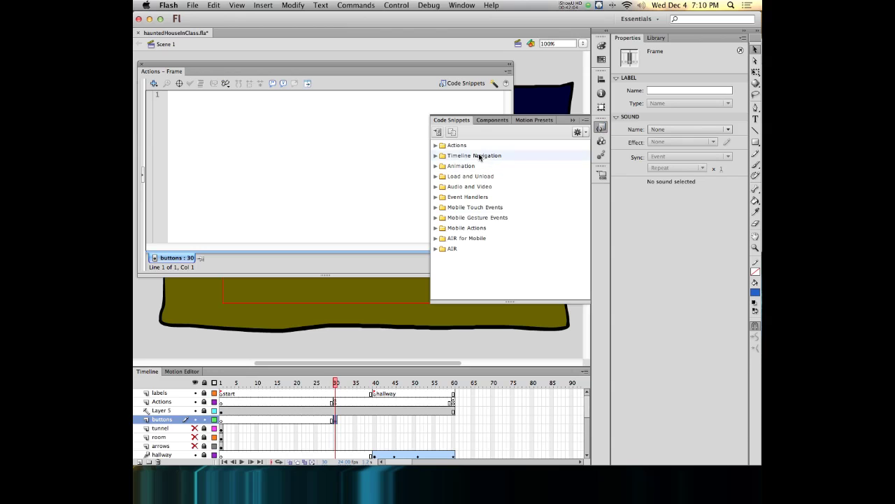
{"action": "left_click", "coordinate": [436, 157]}
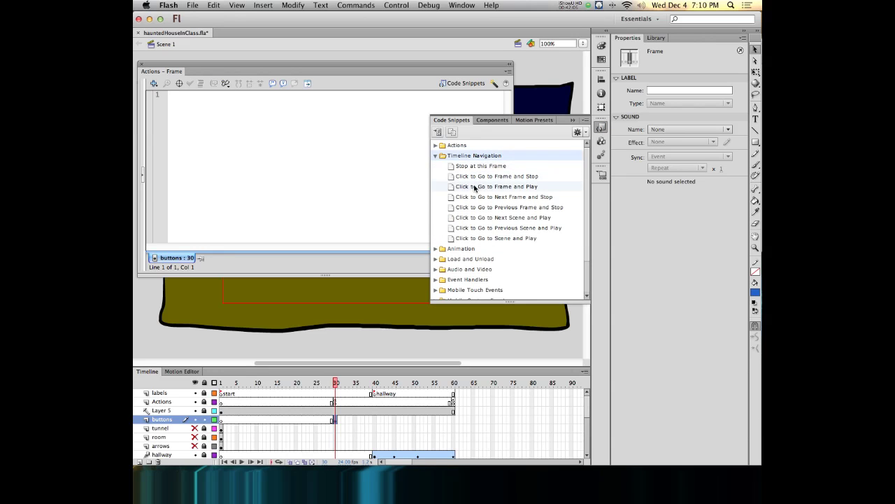
{"action": "left_click", "coordinate": [577, 187]}
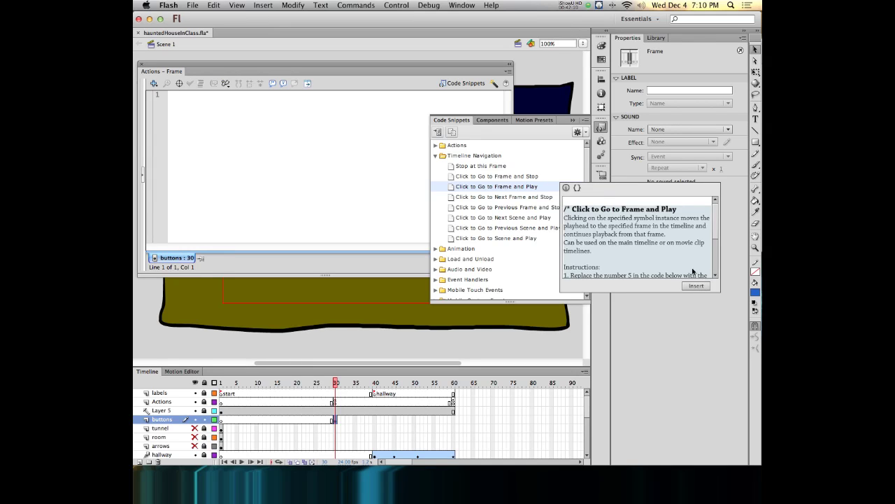
{"action": "left_click_drag", "start_coordinate": [715, 223], "coordinate": [717, 245]}
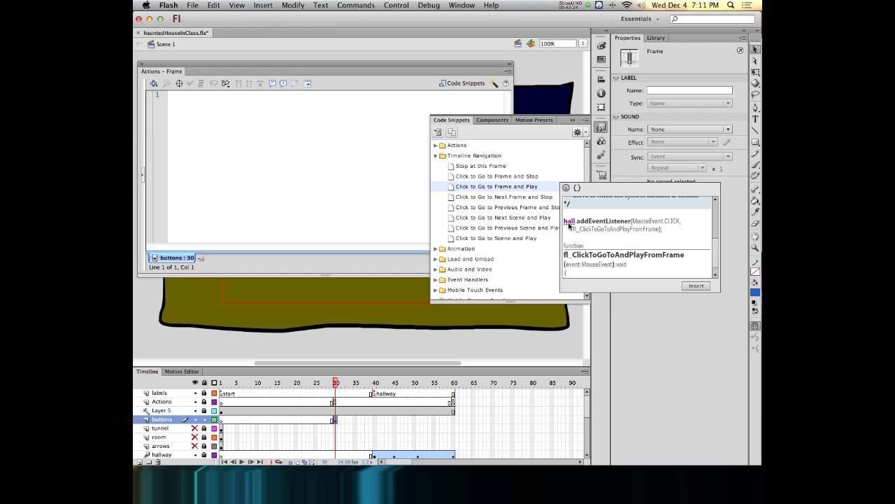
{"action": "left_click", "coordinate": [696, 285]}
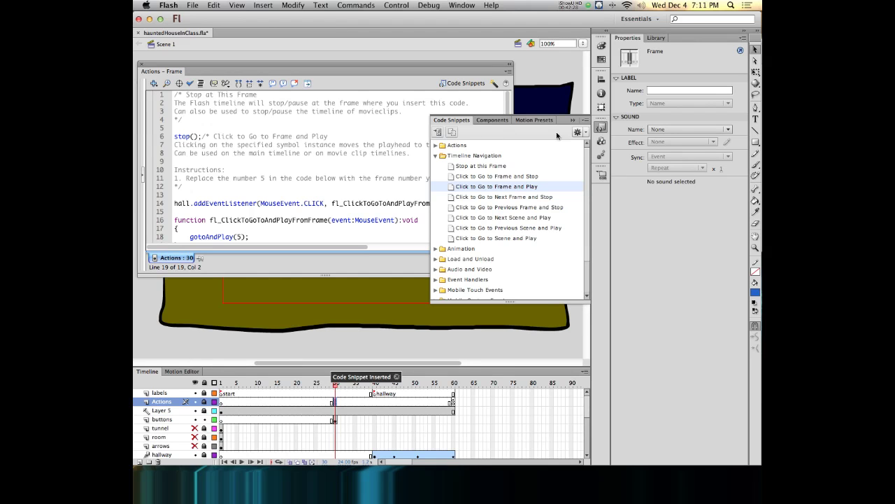
{"action": "left_click", "coordinate": [602, 128]}
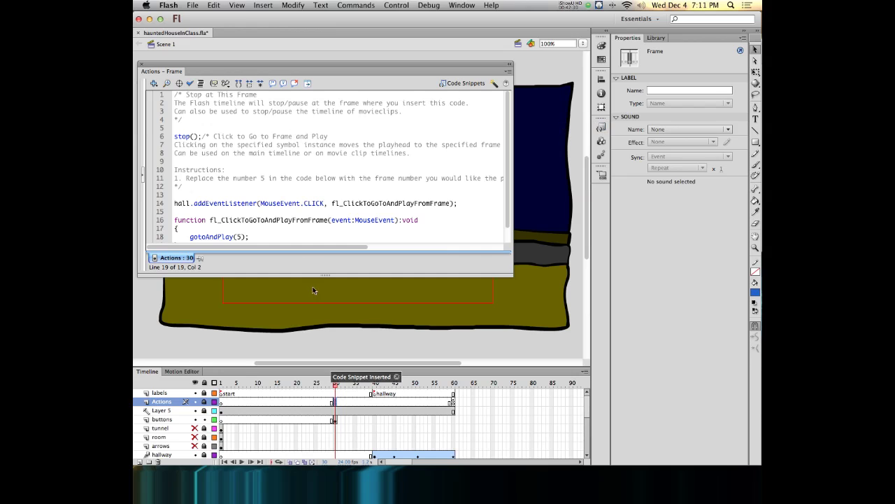
{"action": "left_click_drag", "start_coordinate": [319, 277], "coordinate": [319, 355]}
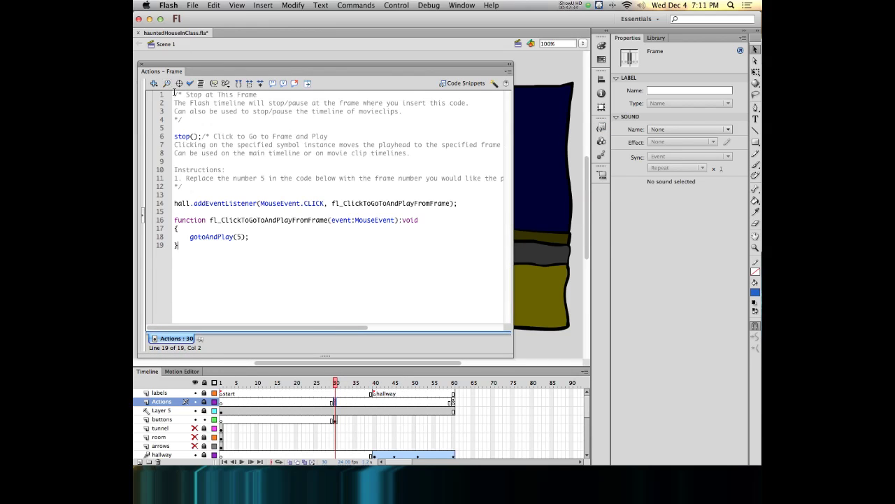
Delete the comment blocks around stop(); in the frame 30 script and separate it from the hall event listener with a blank line
{"action": "left_click_drag", "start_coordinate": [175, 95], "coordinate": [162, 131]}
{"action": "key", "text": "BackSpace"}
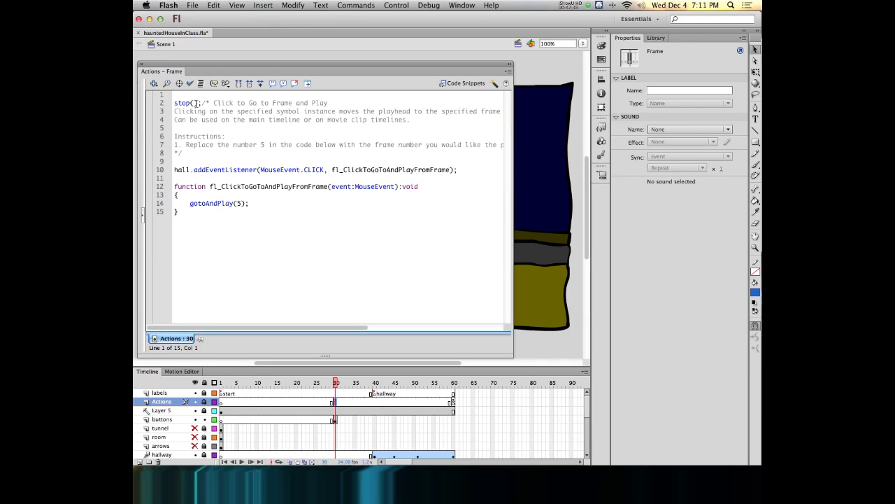
{"action": "left_click_drag", "start_coordinate": [202, 103], "coordinate": [164, 170]}
{"action": "key", "text": "BackSpace"}
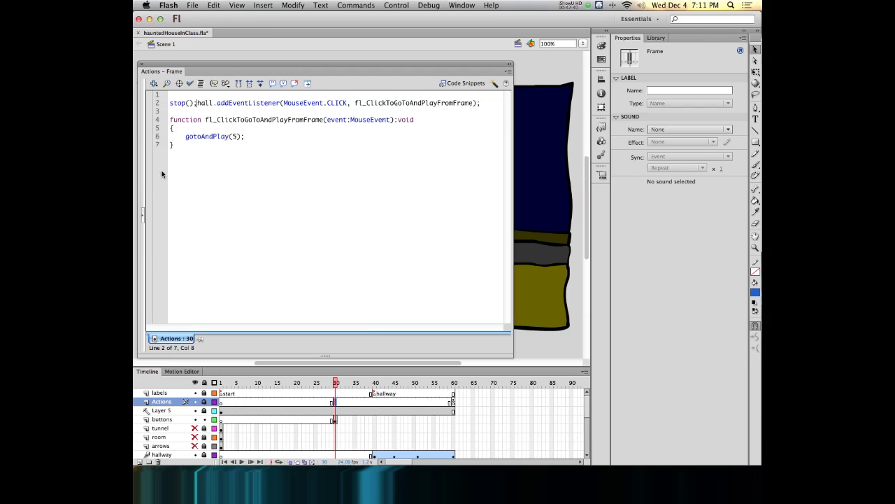
{"action": "key", "text": "Return"}
{"action": "key", "text": "Return"}
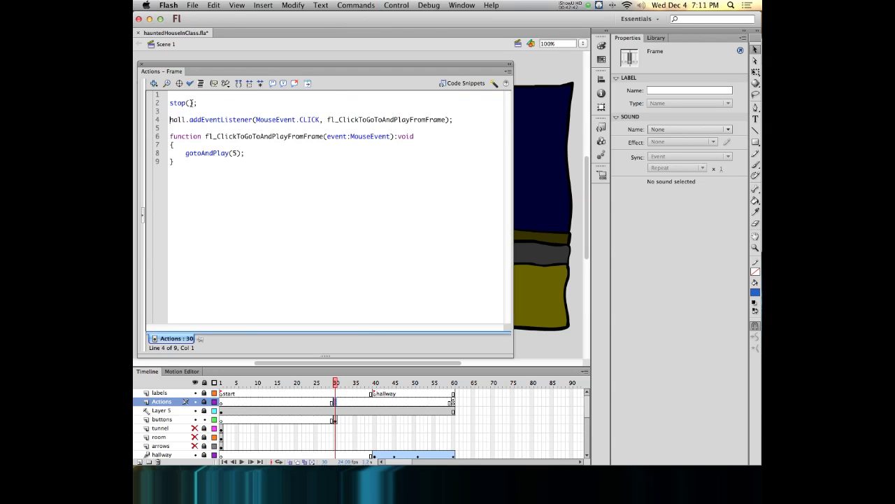
Set the gotoAndPlay target in the hall button's click function to the frame label "hallway", in quotation marks
{"action": "left_click_drag", "start_coordinate": [216, 63], "coordinate": [350, 19]}
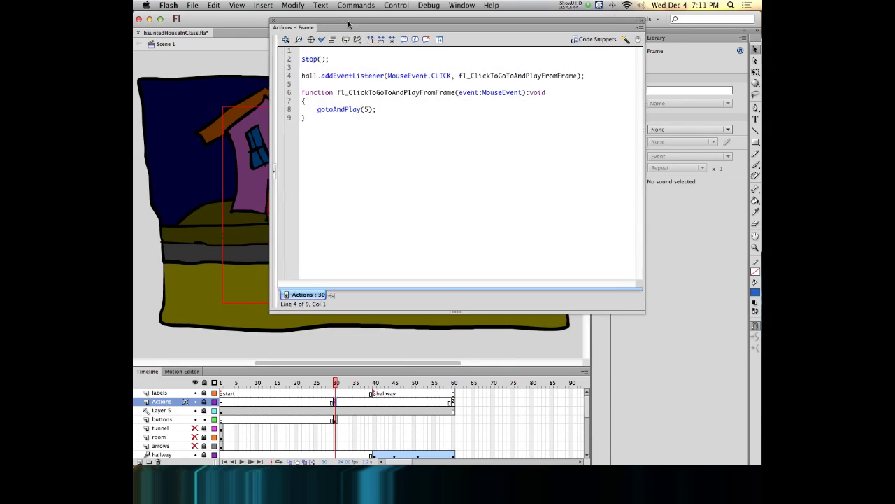
{"action": "left_click_drag", "start_coordinate": [316, 75], "coordinate": [285, 79]}
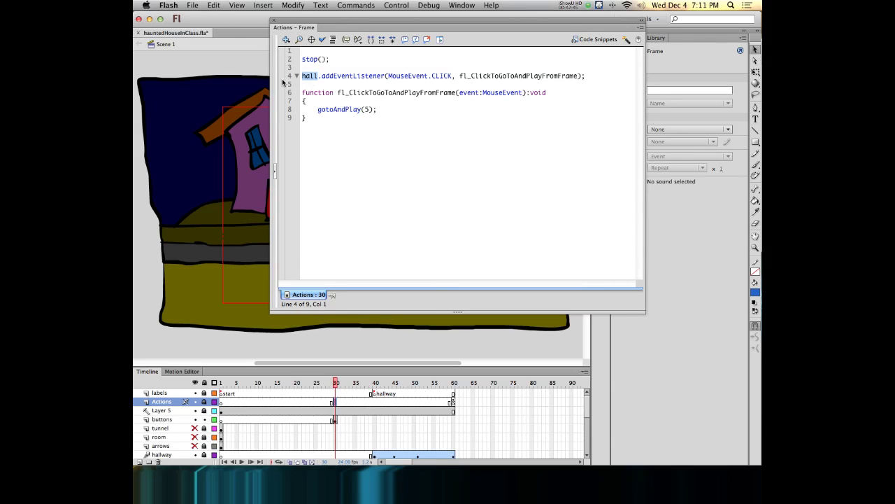
{"action": "left_click", "coordinate": [364, 109]}
{"action": "type", "text": "\"\""}
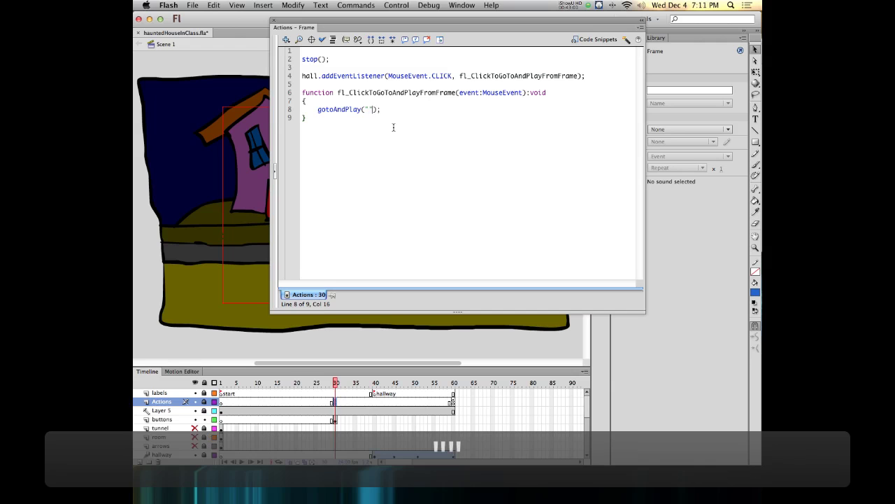
{"action": "key", "text": "Left"}
{"action": "key", "text": "Down"}
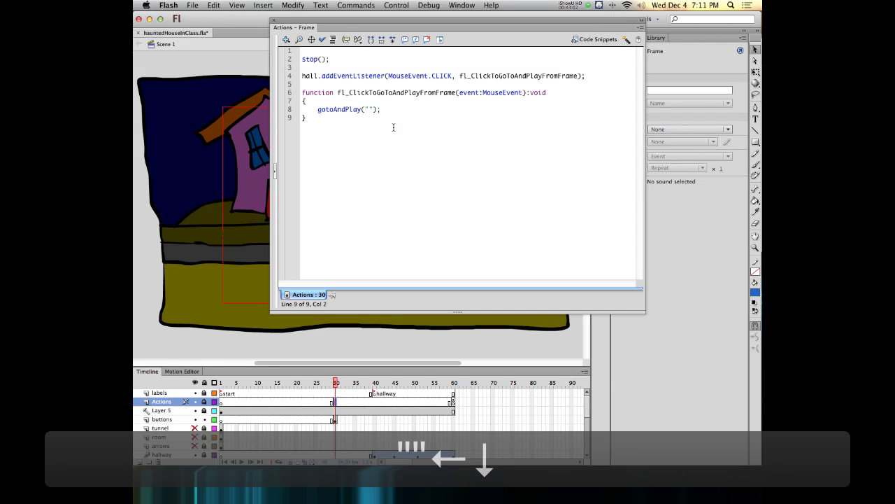
{"action": "left_click", "coordinate": [367, 109]}
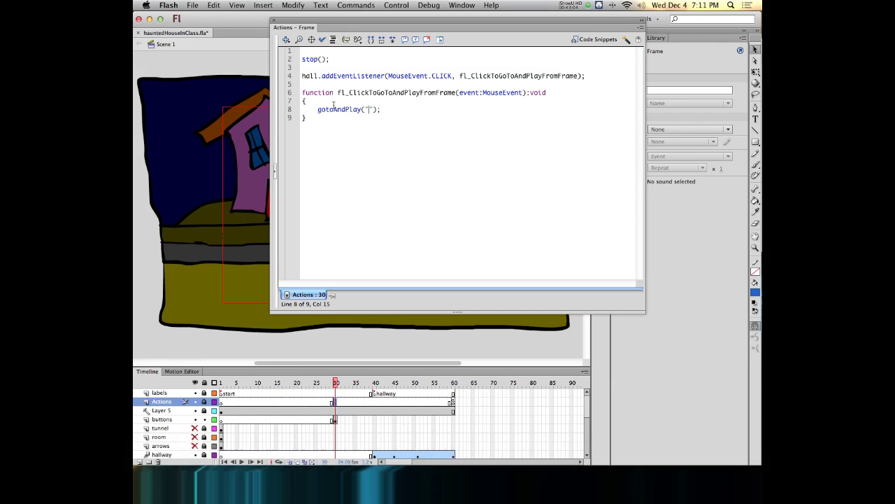
{"action": "type", "text": "hallway"}
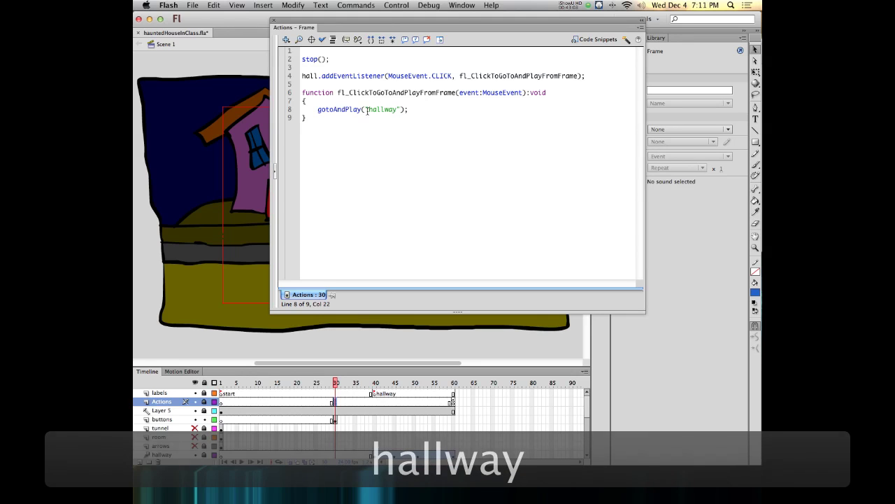
Try frame number 40 in place of "hallway" as the gotoAndPlay target and undo the replacement
{"action": "left_click_drag", "start_coordinate": [364, 109], "coordinate": [403, 110]}
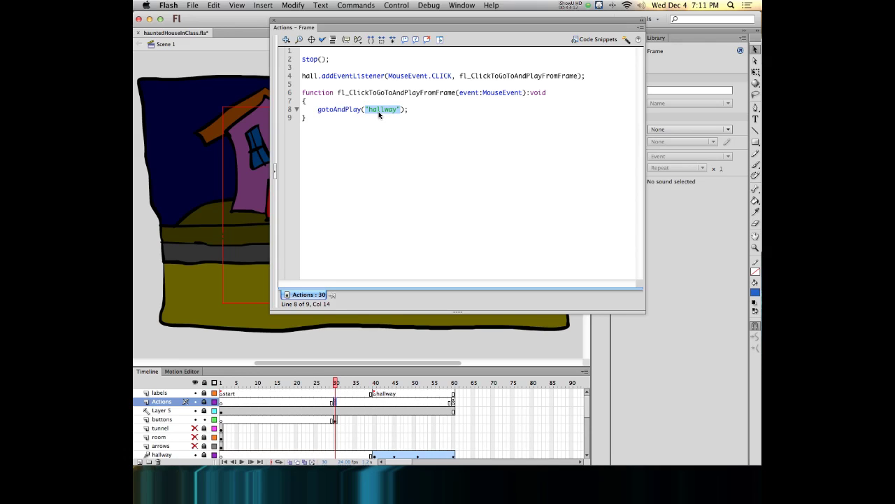
{"action": "type", "text": "40"}
{"action": "key", "text": "super+z"}
Collapse the Actions panel, enlarge the timeline to show all layers and check where the hallway sequence starts around frame 40
{"action": "left_click", "coordinate": [366, 193]}
{"action": "double_click", "coordinate": [512, 22]}
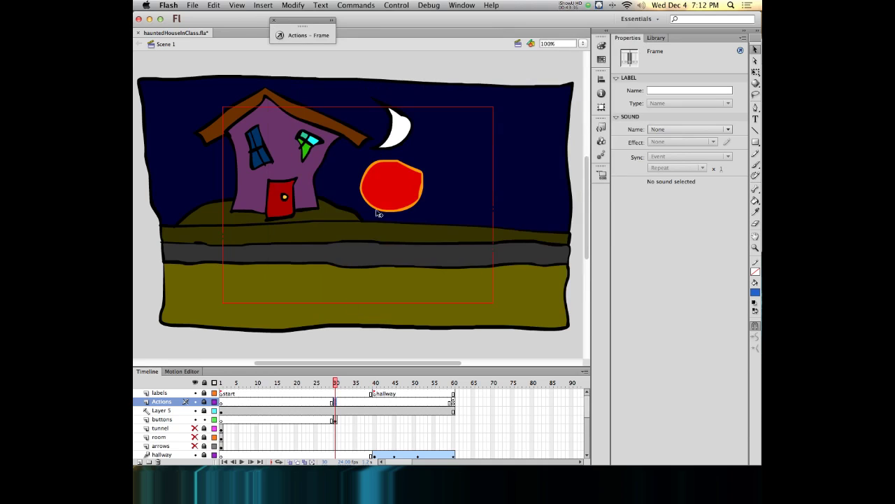
{"action": "left_click_drag", "start_coordinate": [347, 368], "coordinate": [376, 260]}
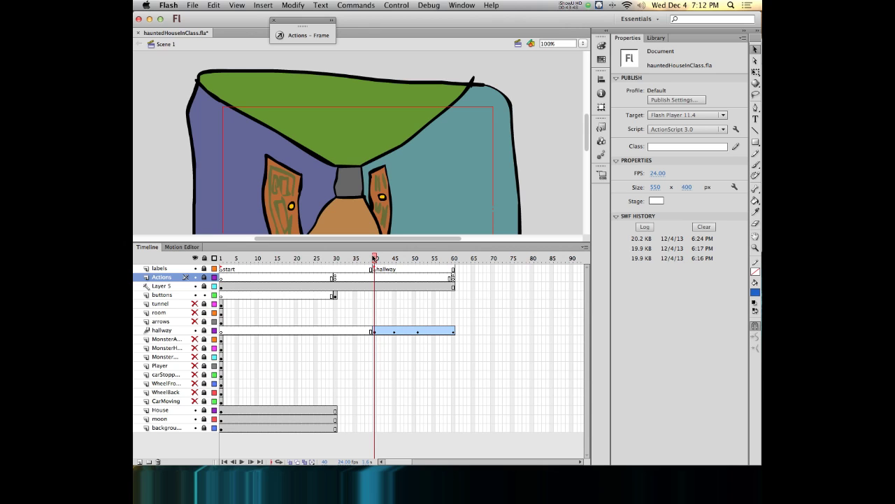
{"action": "mouse_move", "coordinate": [377, 258]}
{"action": "left_mouse_down"}
{"action": "mouse_move", "coordinate": [453, 260]}
{"action": "mouse_move", "coordinate": [374, 261]}
{"action": "left_mouse_up"}
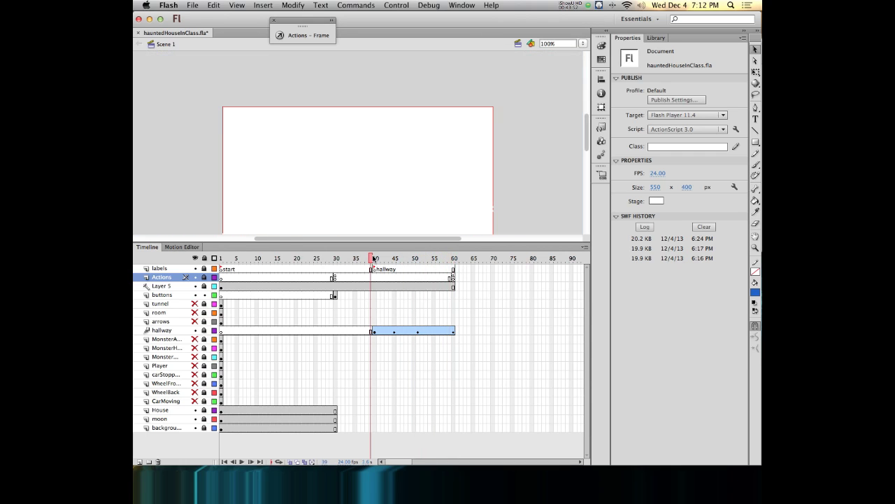
Save the file, test the movie by using the red button to reach the hallway, and close the test window
{"action": "key", "text": "super+s"}
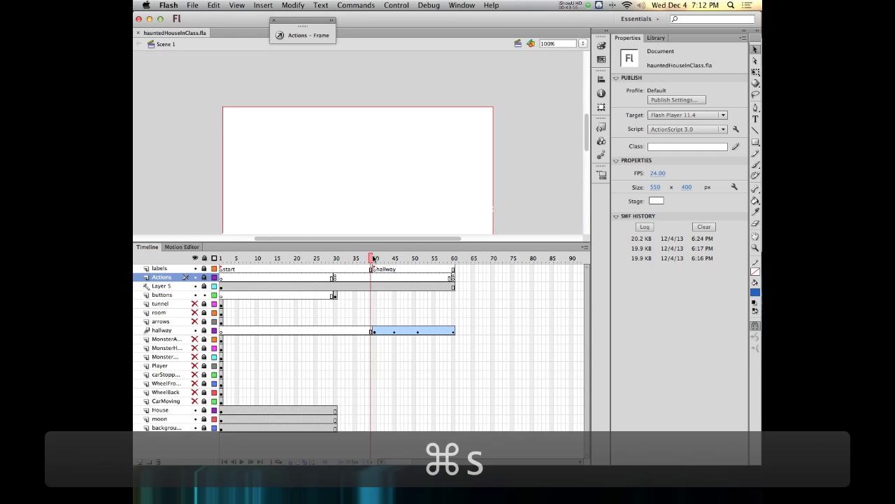
{"action": "key", "text": "super+Return"}
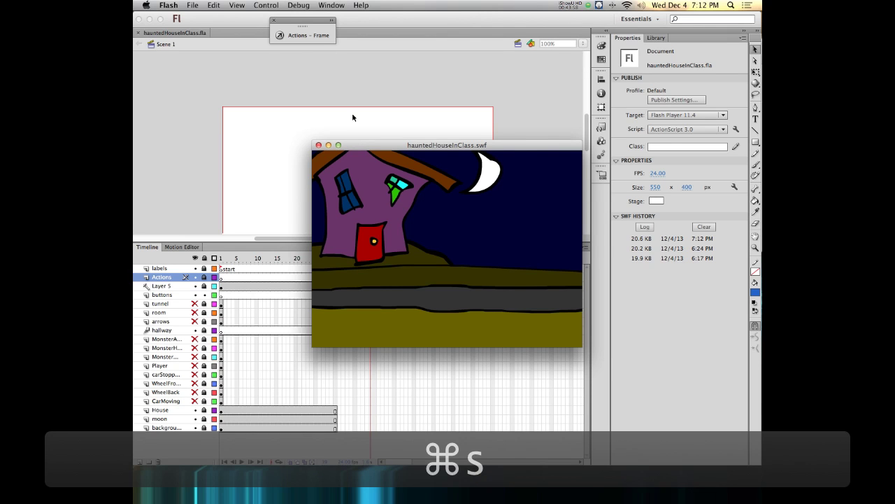
{"action": "left_click", "coordinate": [483, 235]}
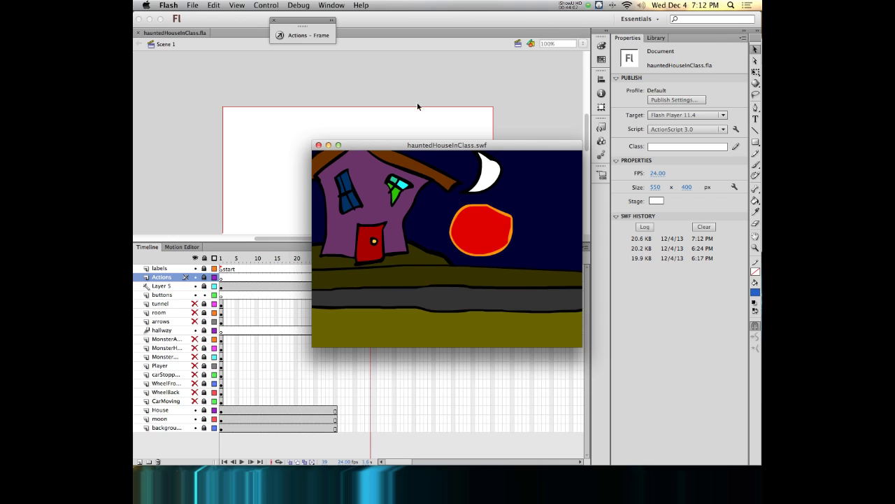
{"action": "left_click", "coordinate": [467, 223]}
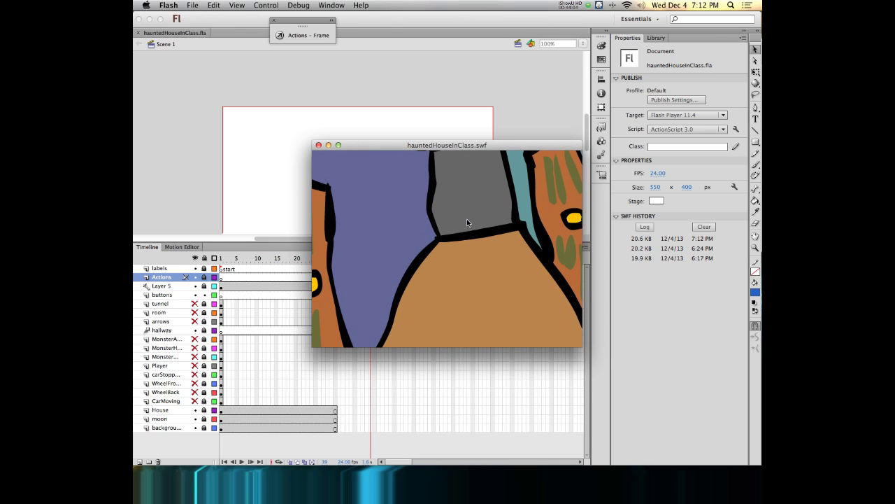
{"action": "left_click", "coordinate": [319, 146]}
{"action": "key", "text": "Escape"}
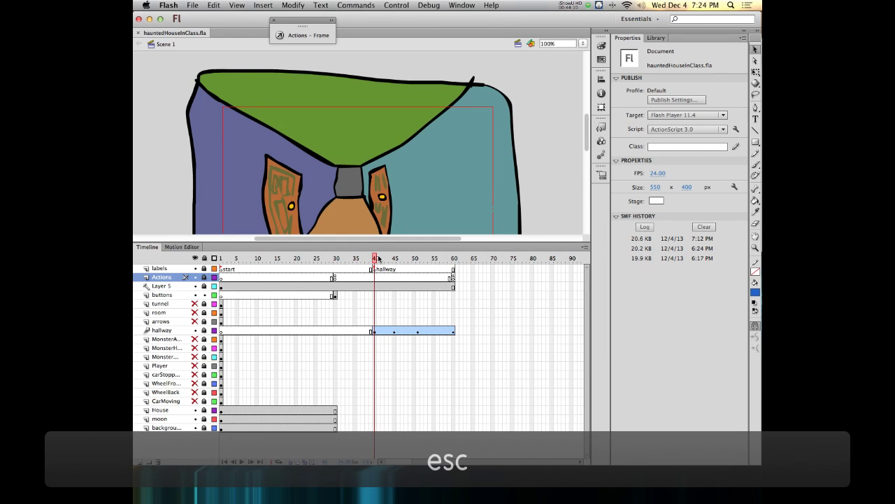
Review the frames from the hall button to the hallway's end at 60, show the tunnel layer and shift its artwork keyframe to frame 65
{"action": "left_click_drag", "start_coordinate": [376, 259], "coordinate": [337, 259]}
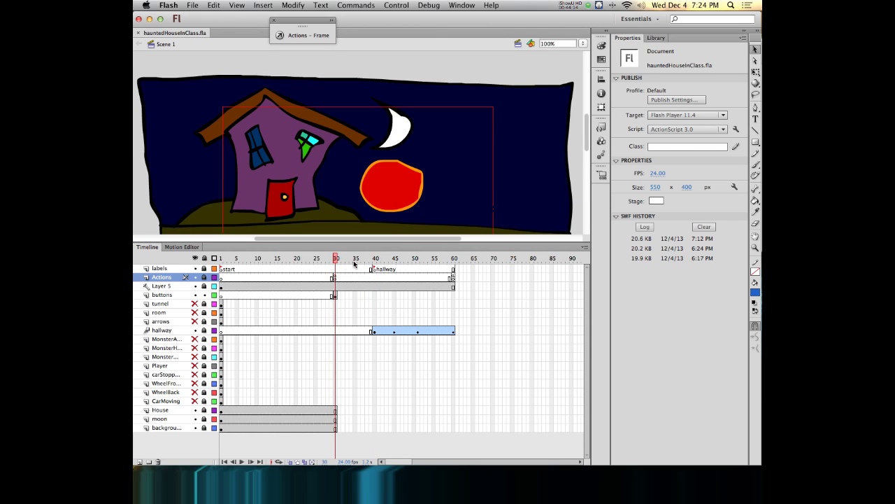
{"action": "left_click", "coordinate": [390, 189]}
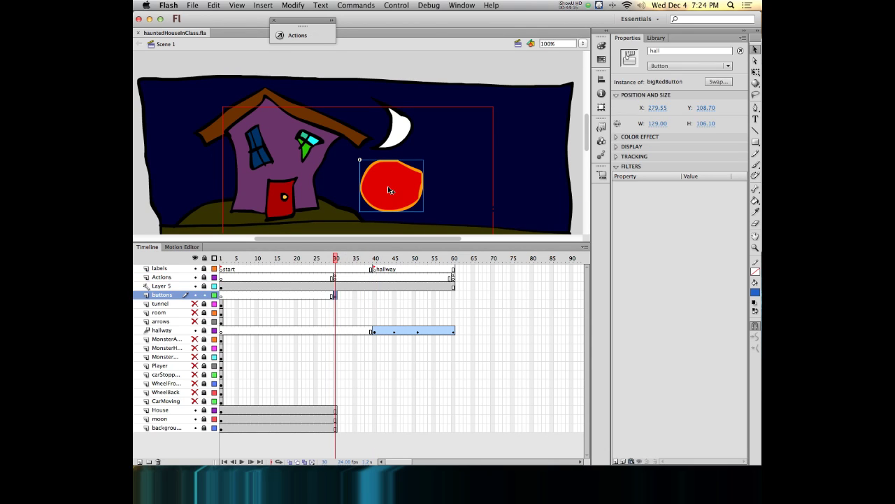
{"action": "left_click", "coordinate": [338, 257]}
{"action": "left_click_drag", "start_coordinate": [341, 258], "coordinate": [454, 258]}
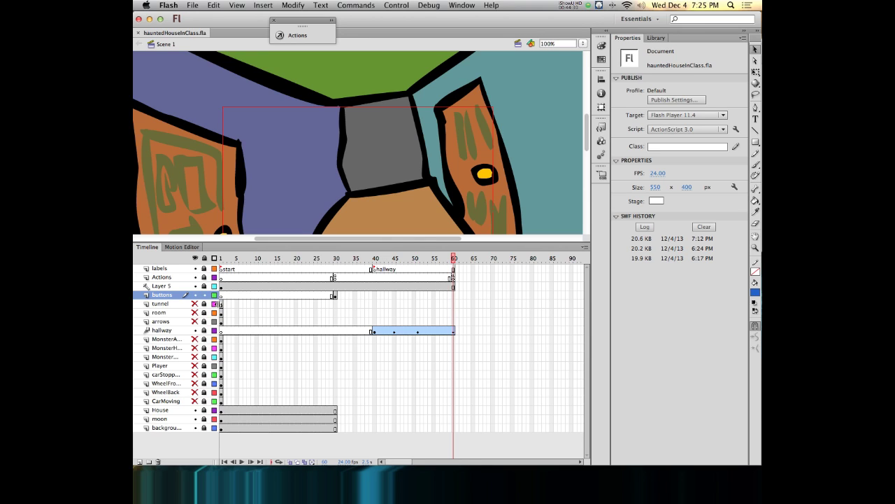
{"action": "left_click", "coordinate": [196, 303]}
{"action": "mouse_move", "coordinate": [222, 306]}
{"action": "left_mouse_down"}
{"action": "mouse_move", "coordinate": [544, 312]}
{"action": "mouse_move", "coordinate": [219, 303]}
{"action": "left_mouse_up"}
{"action": "left_click", "coordinate": [222, 305]}
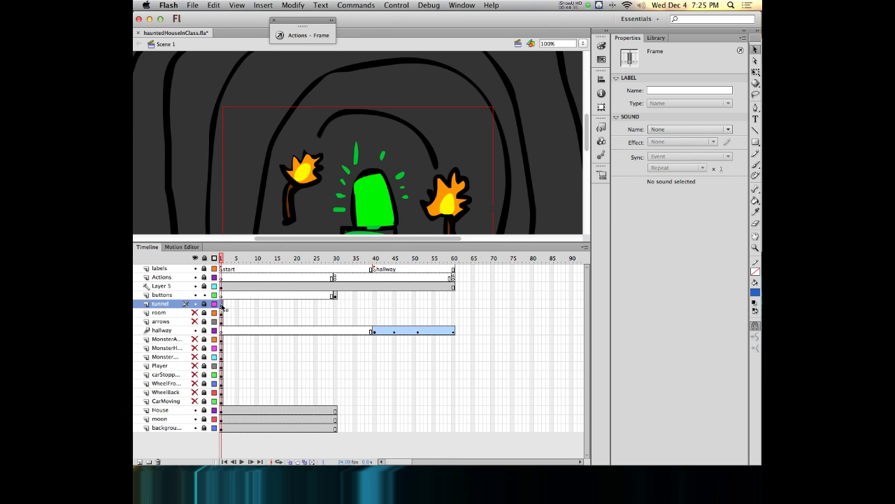
{"action": "left_click", "coordinate": [474, 305]}
{"action": "key", "text": "F5"}
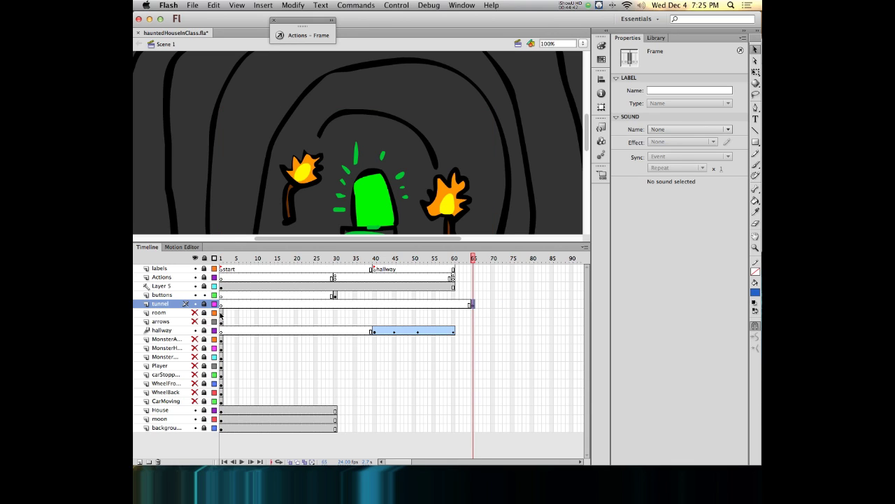
Show the room layer and move its artwork keyframe from frame 1 to frame 80
{"action": "left_click", "coordinate": [195, 321]}
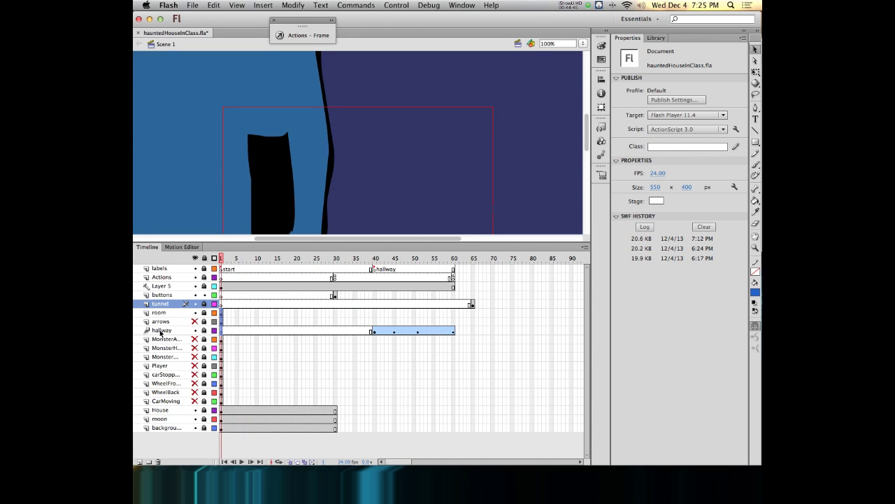
{"action": "left_click", "coordinate": [221, 329]}
{"action": "left_click_drag", "start_coordinate": [222, 313], "coordinate": [415, 314]}
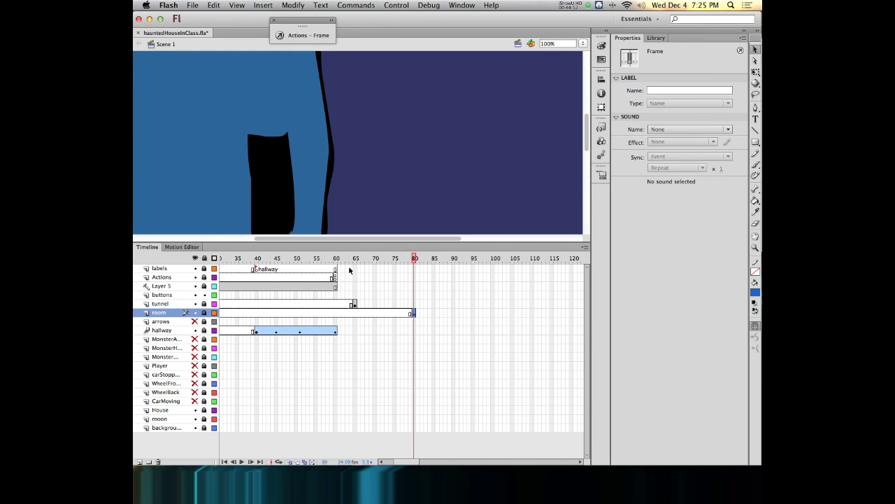
Add a keyframe at frame 65 of the labels layer and label it tunnel
{"action": "left_click", "coordinate": [355, 270]}
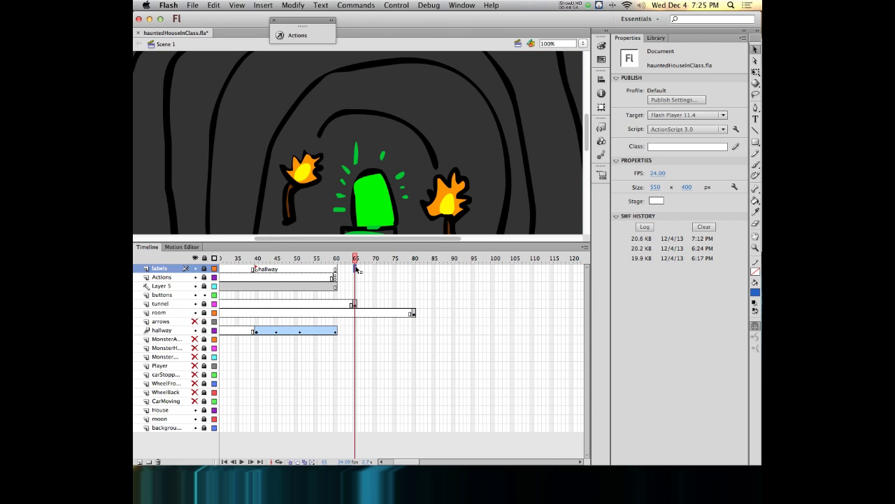
{"action": "key", "text": "F6"}
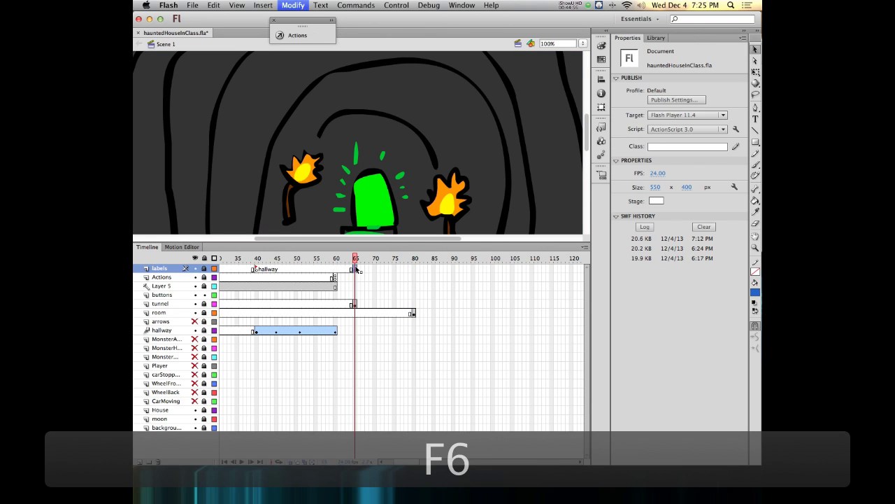
{"action": "left_click", "coordinate": [665, 91]}
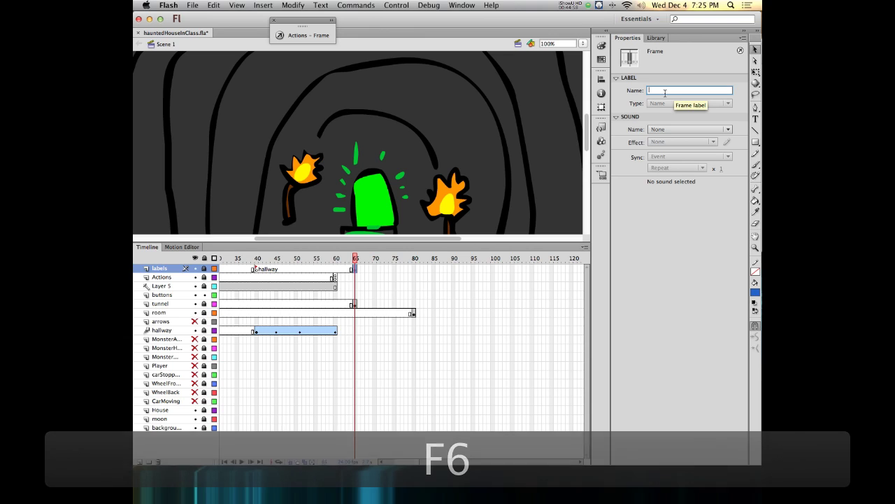
{"action": "type", "text": "tunnel"}
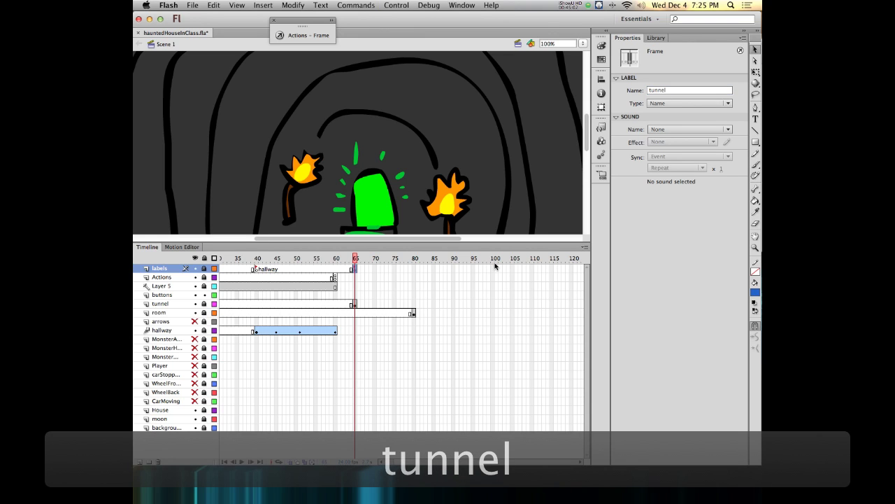
Add a keyframe at frame 80 of the labels layer, label it room and leave that frame selected
{"action": "left_click", "coordinate": [415, 269]}
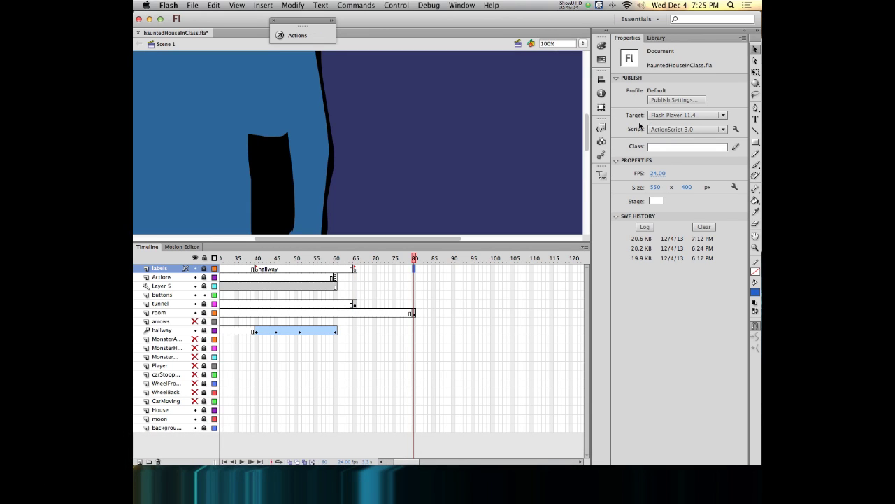
{"action": "key", "text": "F6"}
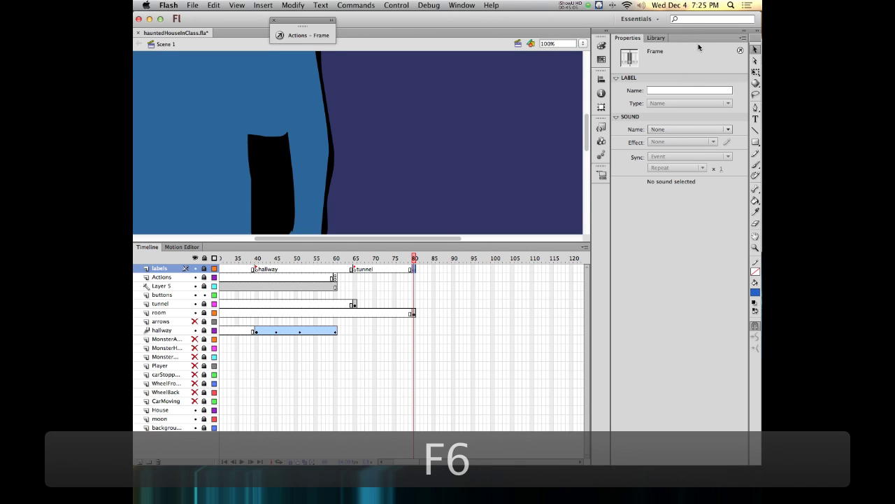
{"action": "left_click", "coordinate": [649, 91]}
{"action": "type", "text": "room"}
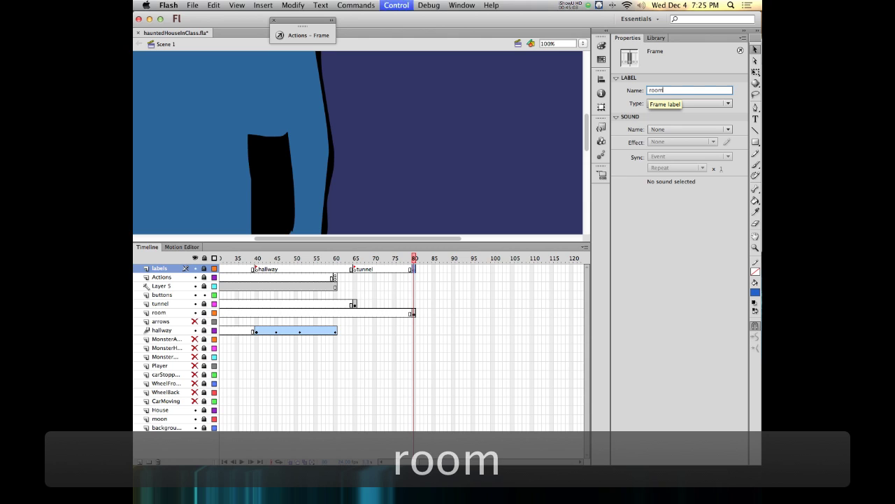
{"action": "key", "text": "Return"}
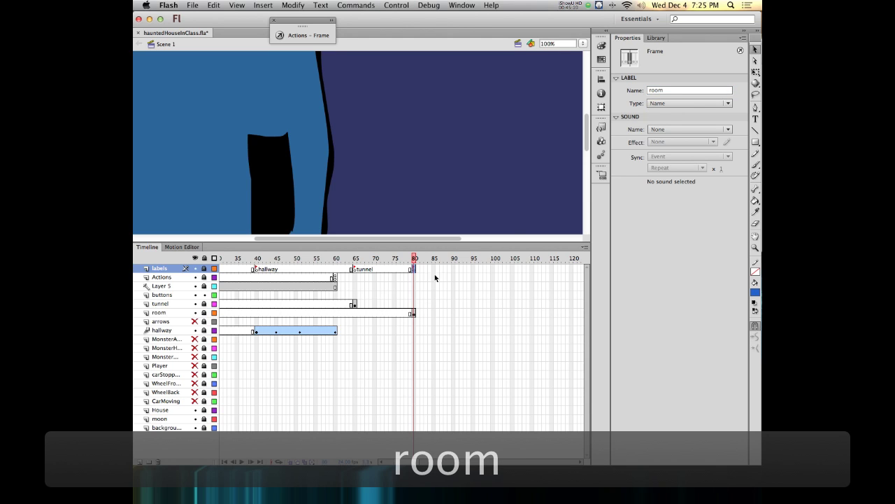
{"action": "mouse_move", "coordinate": [413, 259]}
{"action": "left_mouse_down"}
{"action": "mouse_move", "coordinate": [357, 258]}
{"action": "mouse_move", "coordinate": [414, 258]}
{"action": "left_mouse_up"}
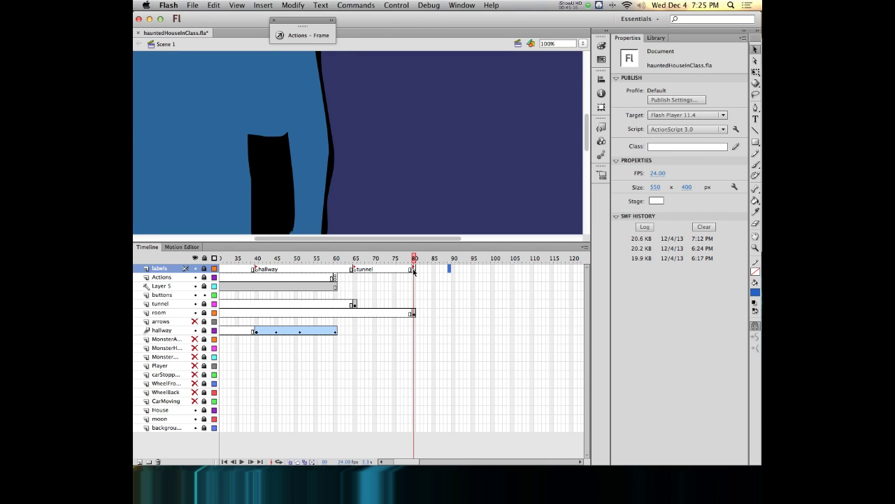
{"action": "left_click", "coordinate": [414, 269]}
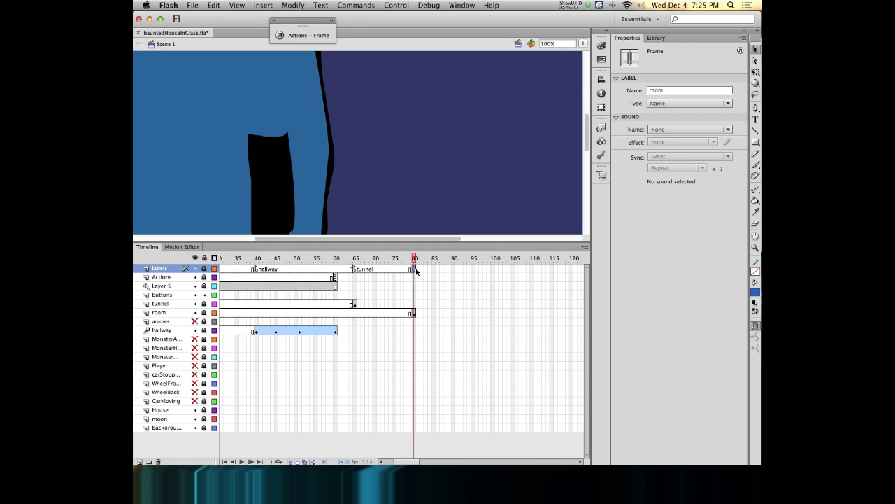
Extend the labels layer to frame 90 and review the frames around the tunnel and room labels
{"action": "left_click", "coordinate": [453, 269]}
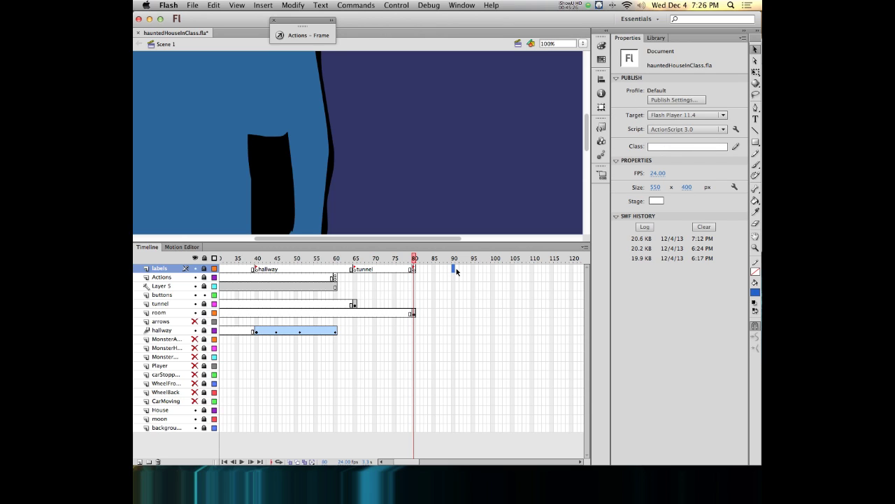
{"action": "key", "text": "F5"}
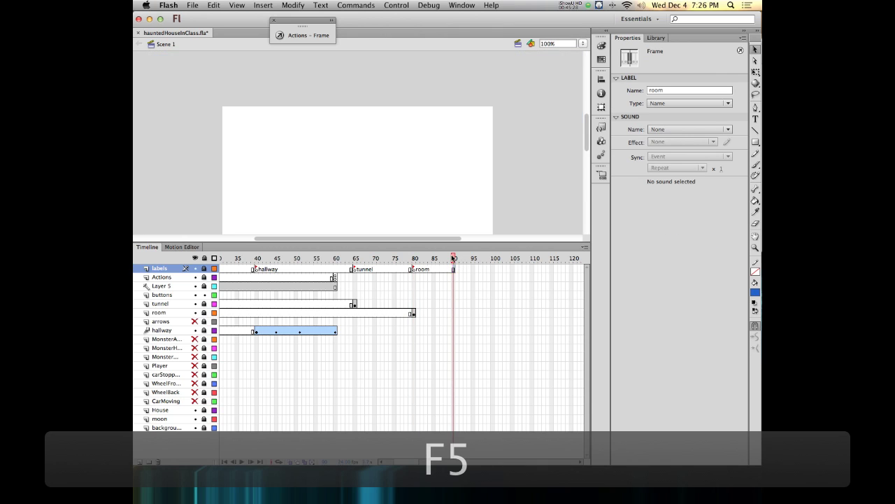
{"action": "left_click", "coordinate": [380, 258]}
{"action": "left_click", "coordinate": [408, 258]}
{"action": "left_click_drag", "start_coordinate": [408, 257], "coordinate": [414, 256]}
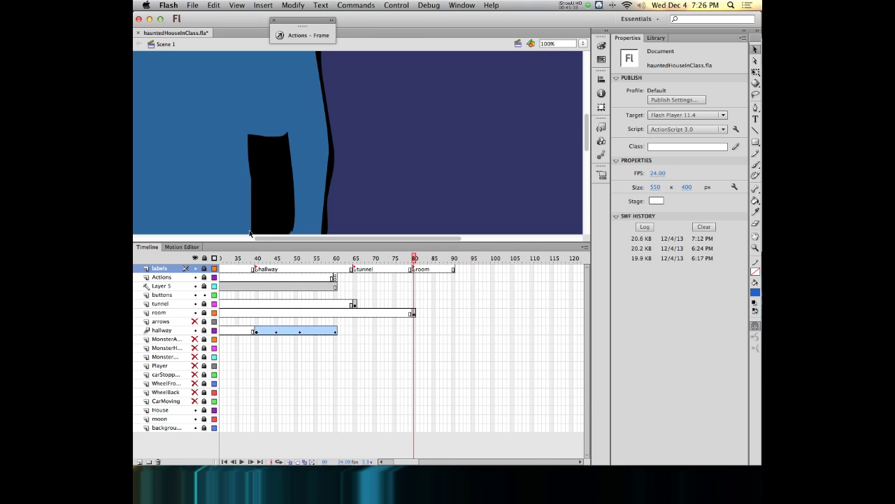
Review the hallway animation up to frame 60 and preview the buttonLeft symbol from the library
{"action": "left_click_drag", "start_coordinate": [279, 258], "coordinate": [336, 258]}
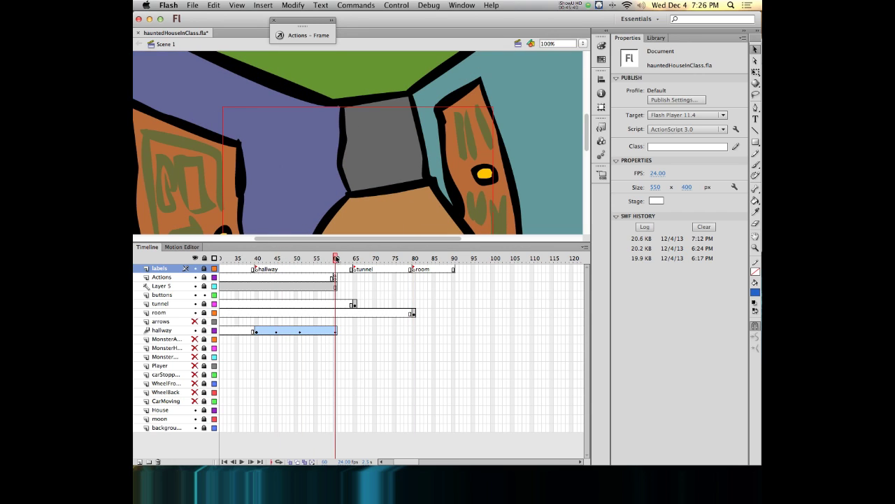
{"action": "left_click", "coordinate": [656, 38]}
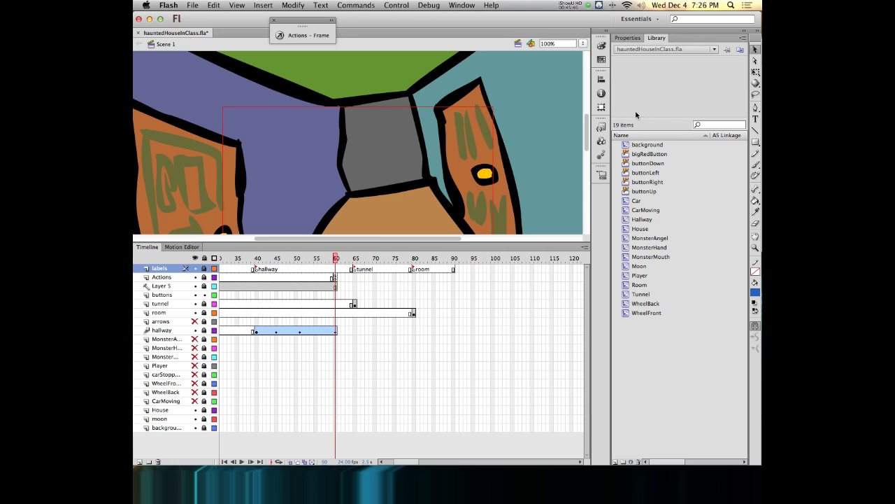
{"action": "left_click", "coordinate": [637, 173]}
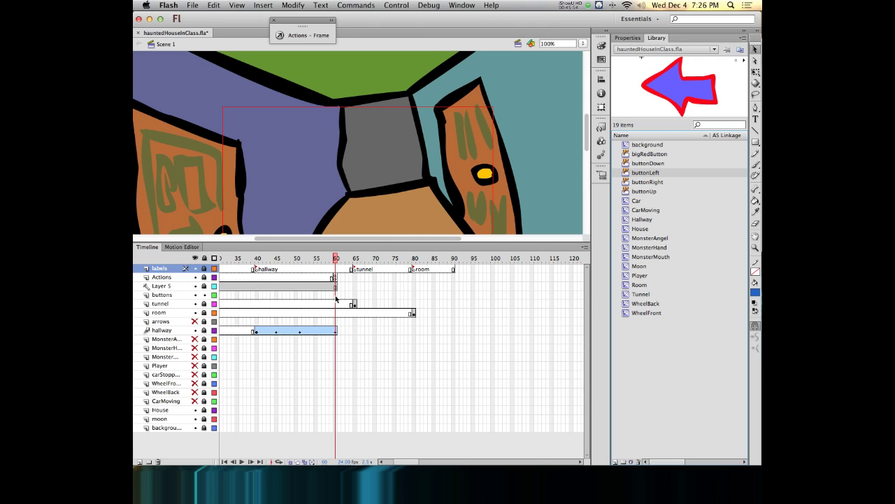
Try extending the buttons layer to frame 90, and undo that extension
{"action": "left_click", "coordinate": [336, 294]}
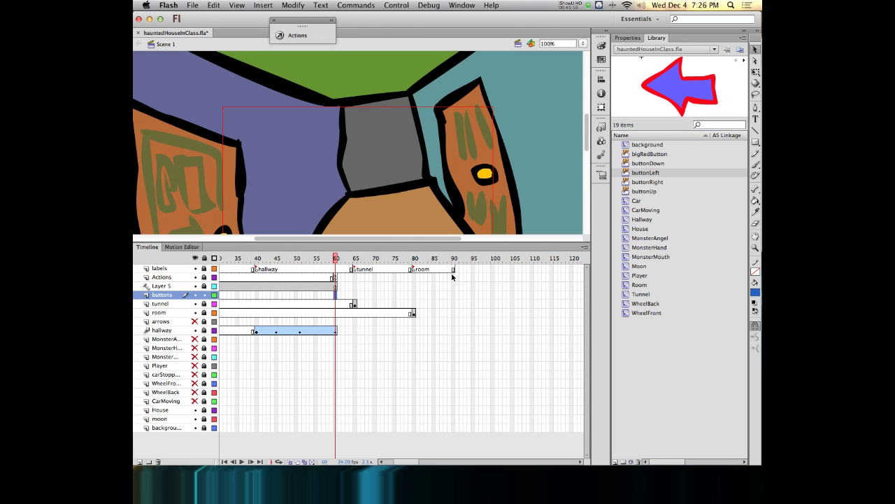
{"action": "left_click", "coordinate": [452, 294]}
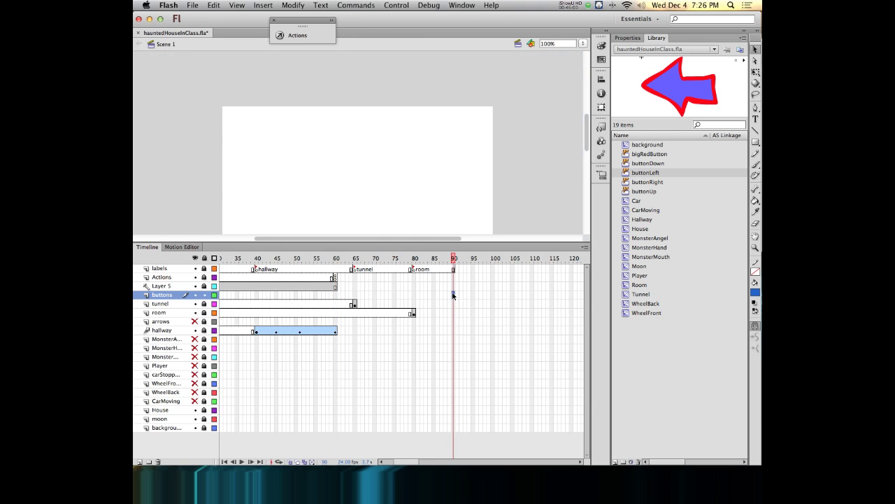
{"action": "key", "text": "F5"}
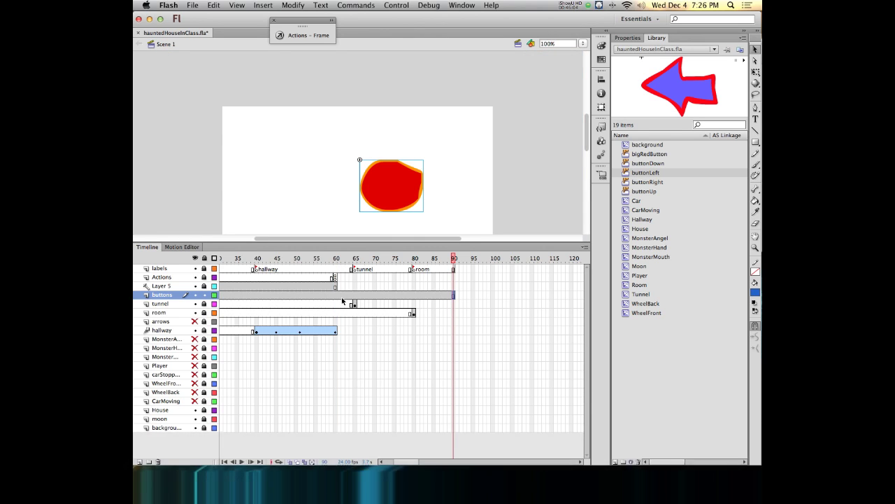
{"action": "key", "text": "super+z"}
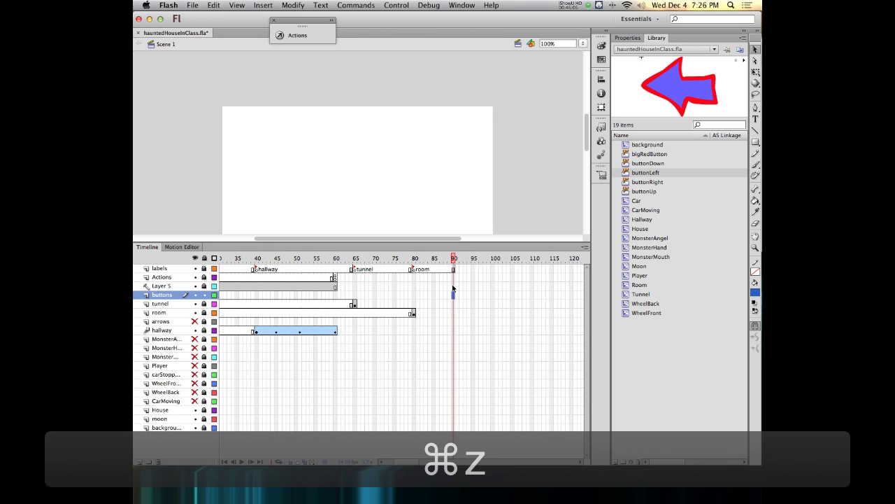
Extend Layer 5 to frame 90 and insert a blank keyframe at frame 65 of the buttons layer
{"action": "left_click", "coordinate": [452, 286]}
{"action": "key", "text": "F5"}
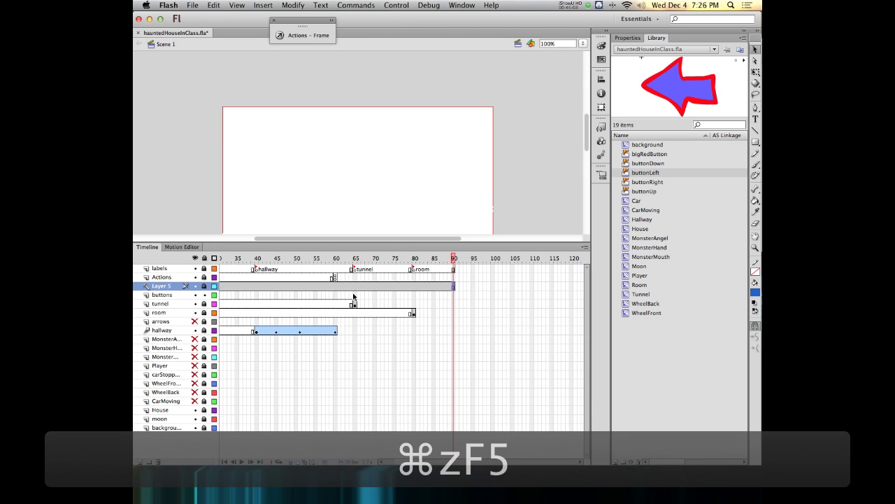
{"action": "left_click", "coordinate": [355, 295]}
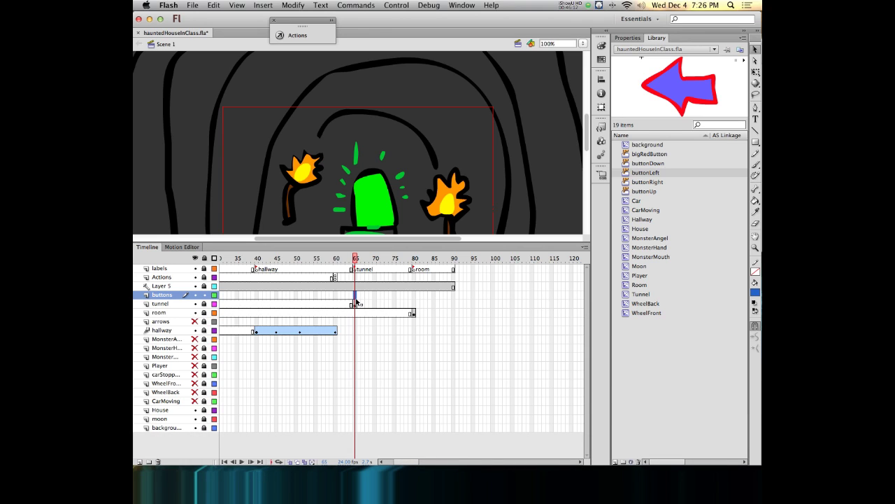
{"action": "key", "text": "F7"}
Insert a blank keyframe at frame 31 of the buttons layer and compare it with frame 30
{"action": "left_click_drag", "start_coordinate": [356, 260], "coordinate": [337, 254]}
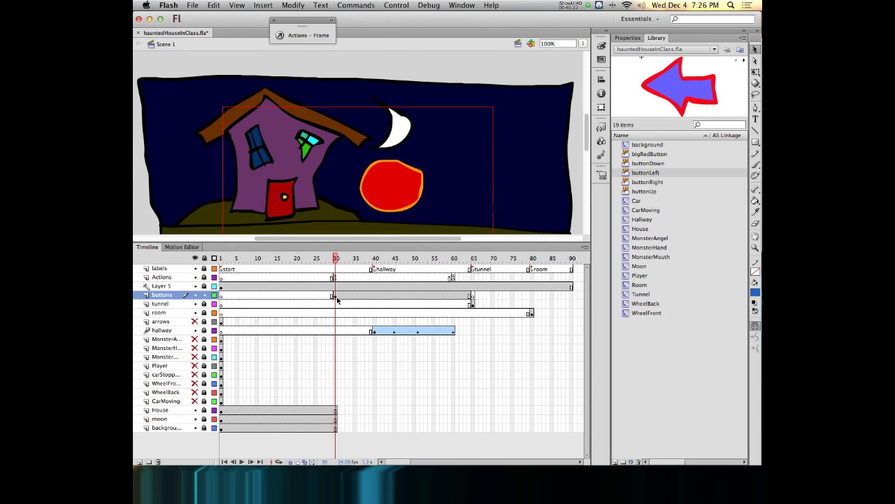
{"action": "left_click", "coordinate": [335, 298]}
{"action": "left_click_drag", "start_coordinate": [336, 298], "coordinate": [341, 299]}
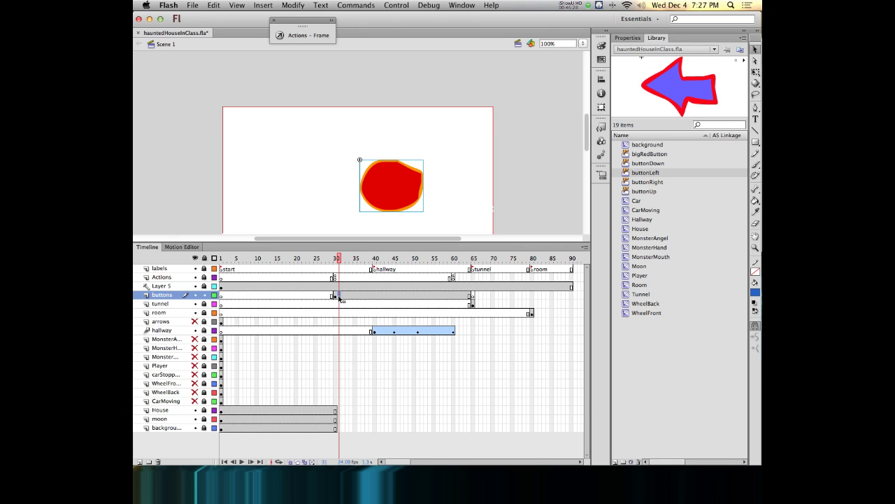
{"action": "key", "text": "F7"}
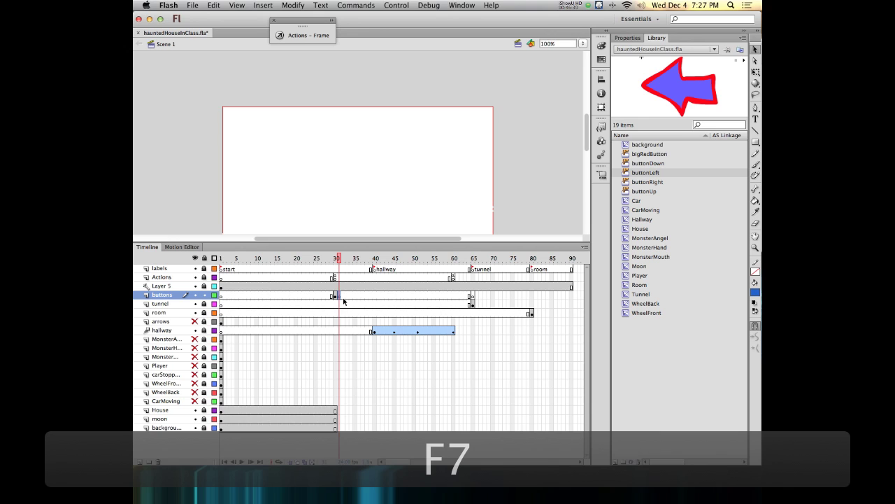
{"action": "left_click", "coordinate": [337, 298]}
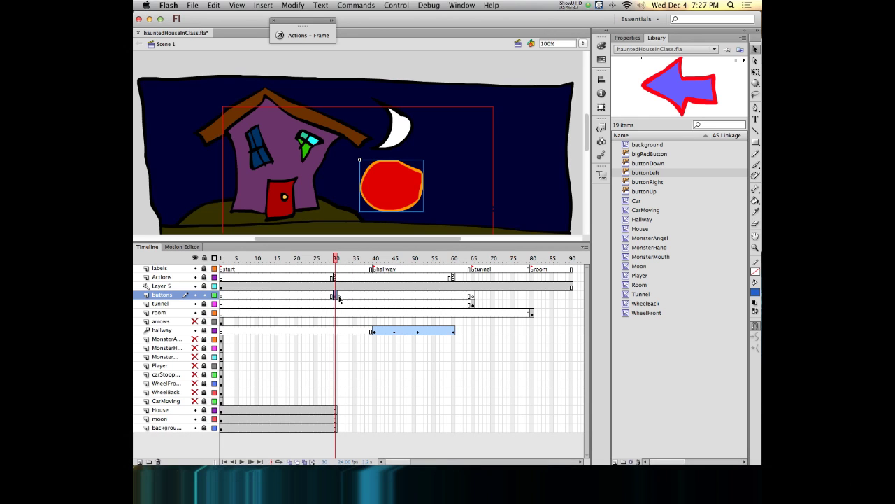
{"action": "left_click", "coordinate": [340, 298]}
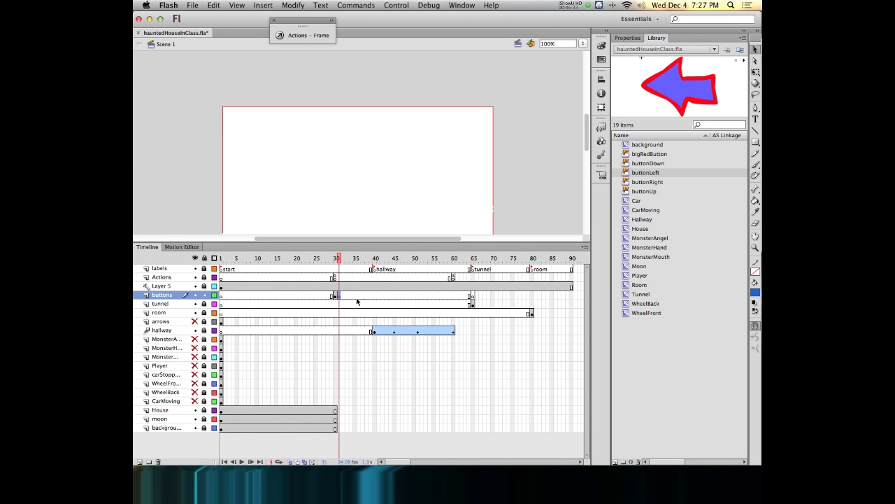
Check the buttons layer at frames 65 and 30, and insert a blank keyframe at frame 60
{"action": "left_click", "coordinate": [472, 297]}
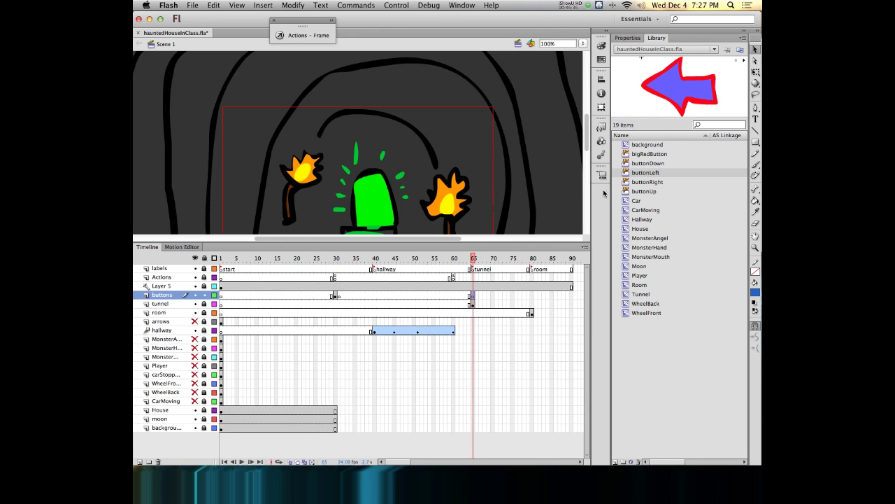
{"action": "left_click", "coordinate": [335, 259]}
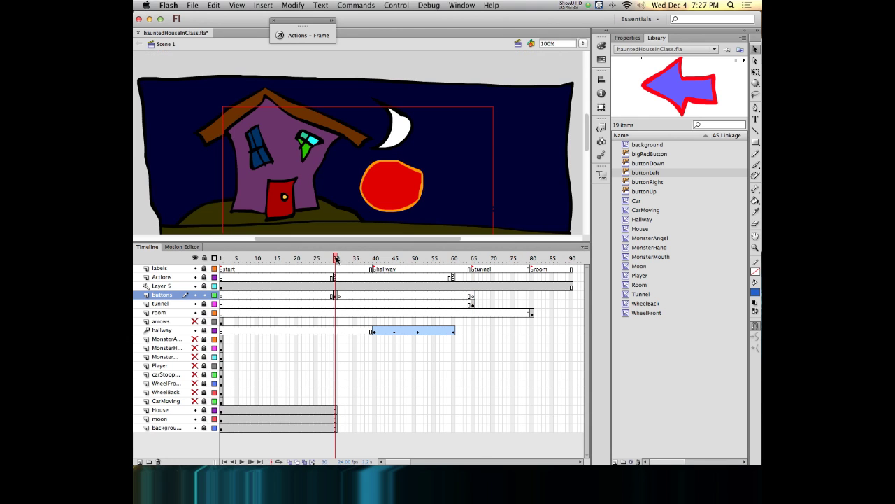
{"action": "left_click_drag", "start_coordinate": [335, 259], "coordinate": [454, 265]}
{"action": "left_click", "coordinate": [452, 296]}
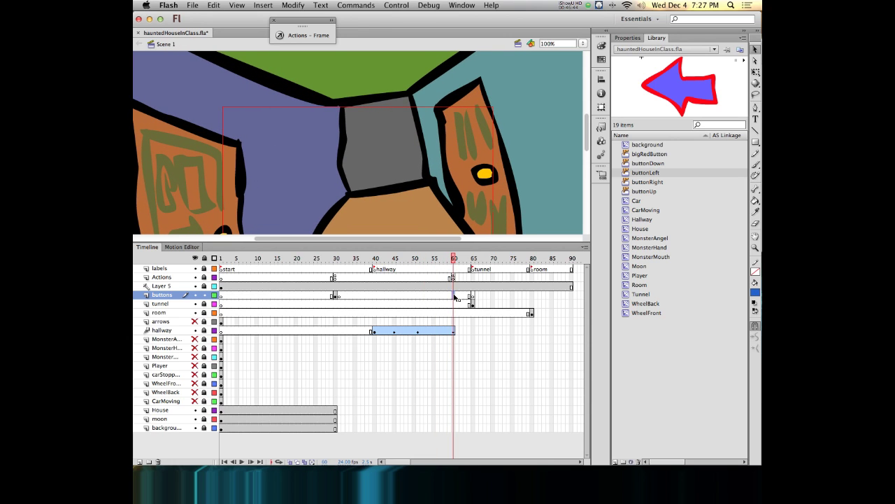
{"action": "key", "text": "F7"}
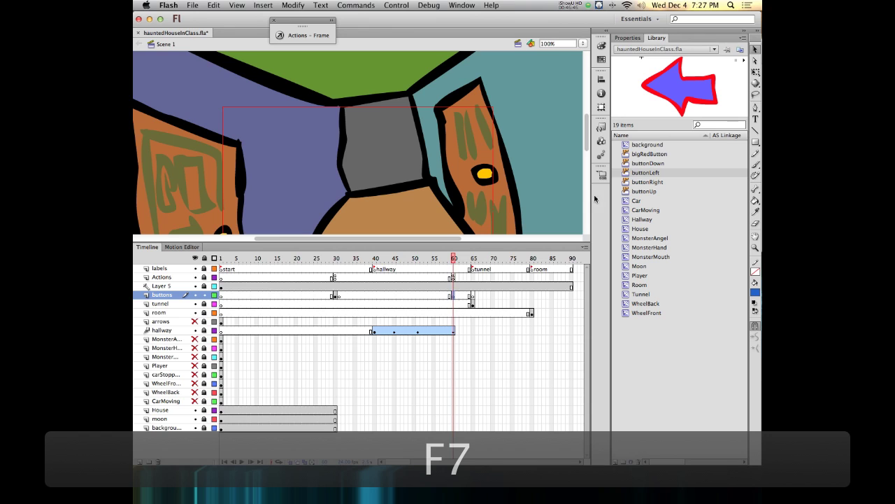
Place buttonLeft and buttonRight from the library on the hallway at frame 60 and arrange them side by side
{"action": "left_click_drag", "start_coordinate": [294, 175], "coordinate": [297, 176]}
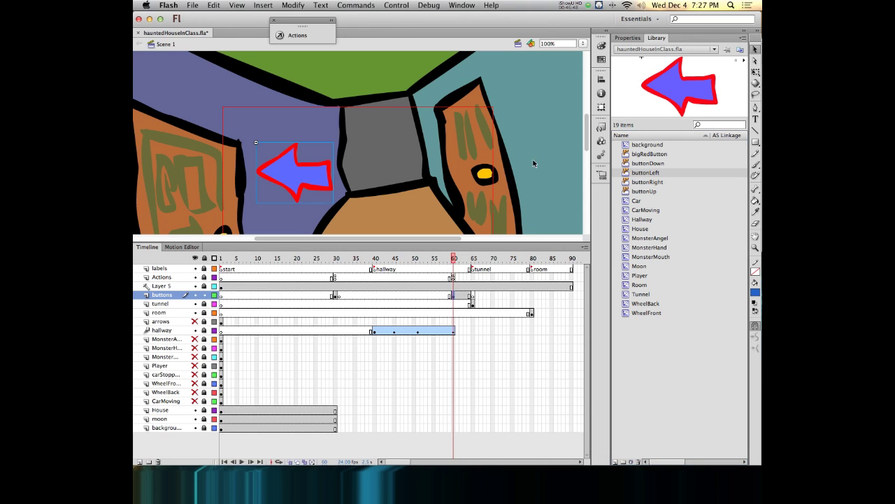
{"action": "left_click_drag", "start_coordinate": [633, 182], "coordinate": [527, 162]}
{"action": "left_click_drag", "start_coordinate": [431, 166], "coordinate": [405, 178]}
{"action": "left_click_drag", "start_coordinate": [309, 172], "coordinate": [348, 172]}
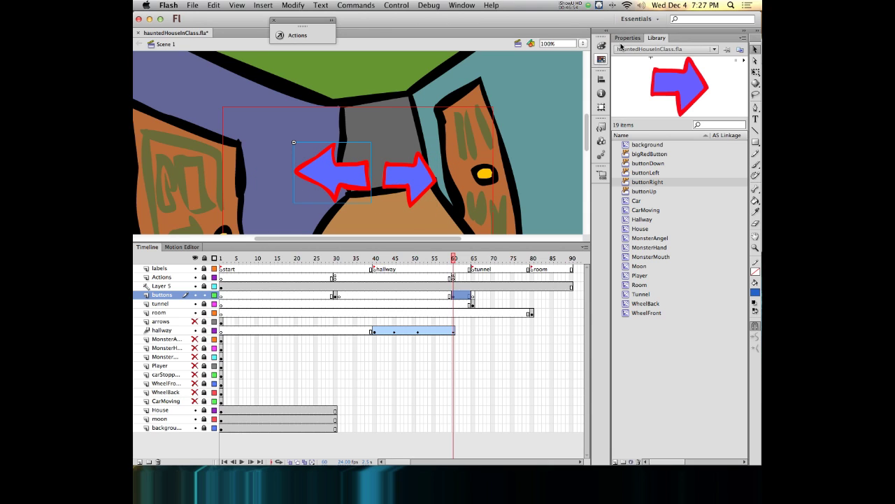
Give the left arrow button the instance name left and the right arrow button the instance name right
{"action": "left_click", "coordinate": [627, 38]}
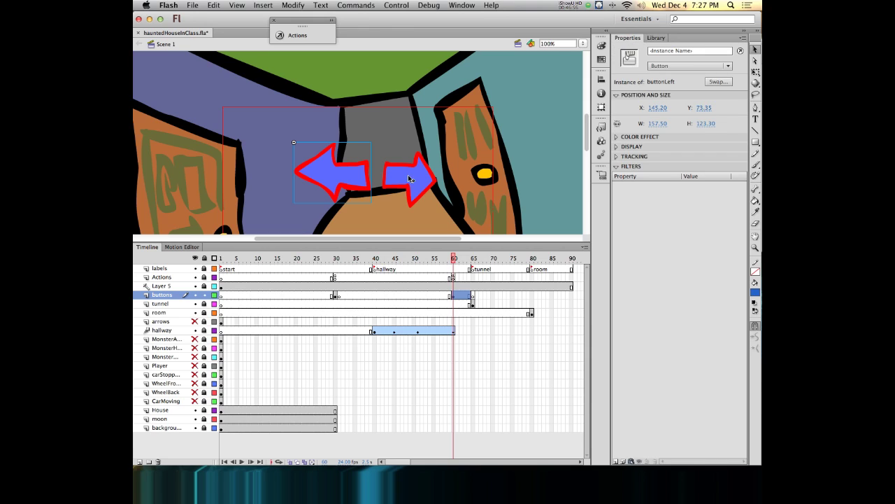
{"action": "left_click", "coordinate": [658, 50]}
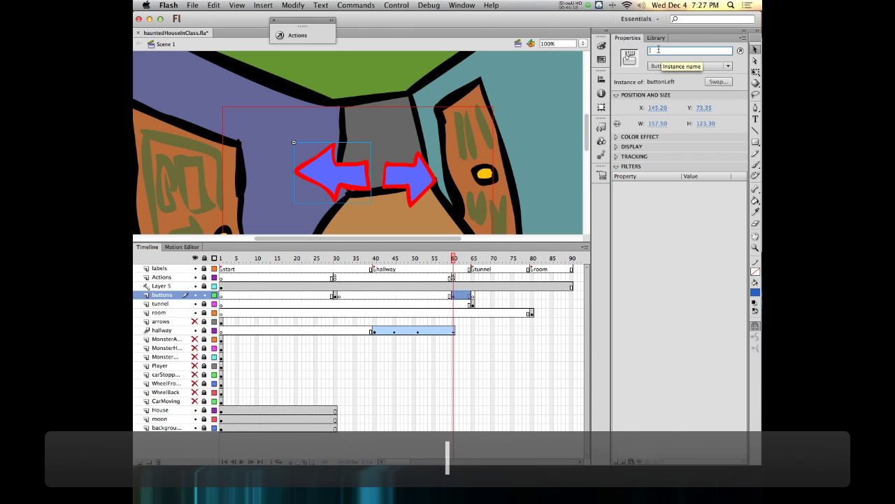
{"action": "type", "text": "left"}
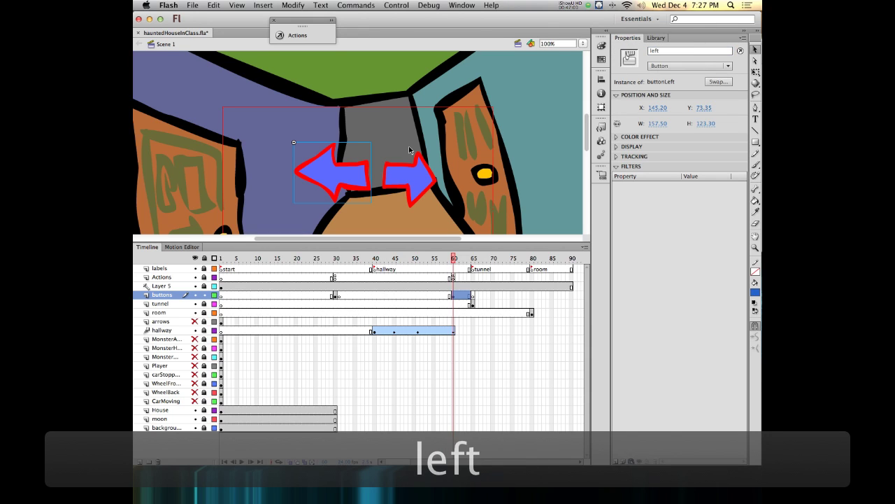
{"action": "left_click", "coordinate": [413, 174]}
{"action": "left_click", "coordinate": [657, 51]}
{"action": "type", "text": "right"}
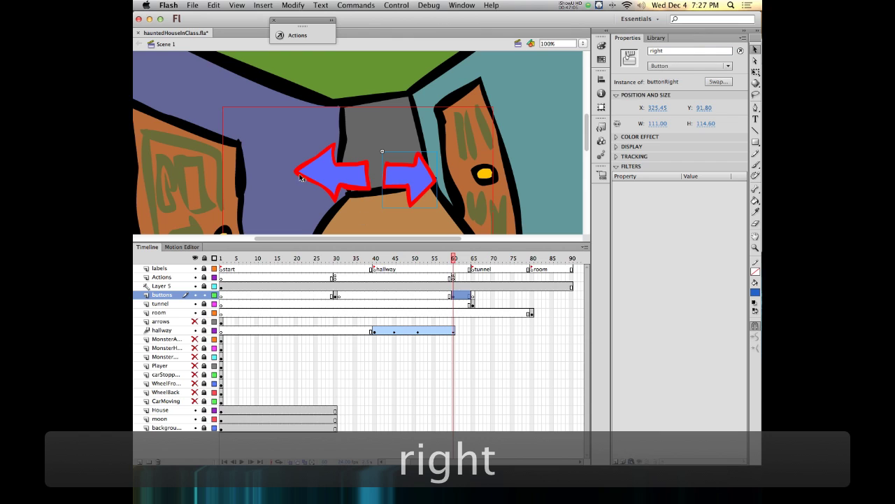
{"action": "left_click", "coordinate": [357, 169]}
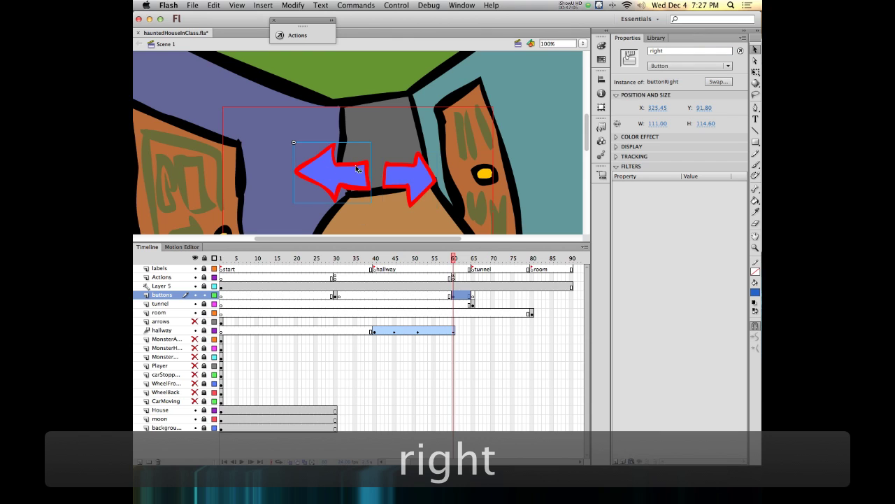
{"action": "left_click", "coordinate": [400, 177]}
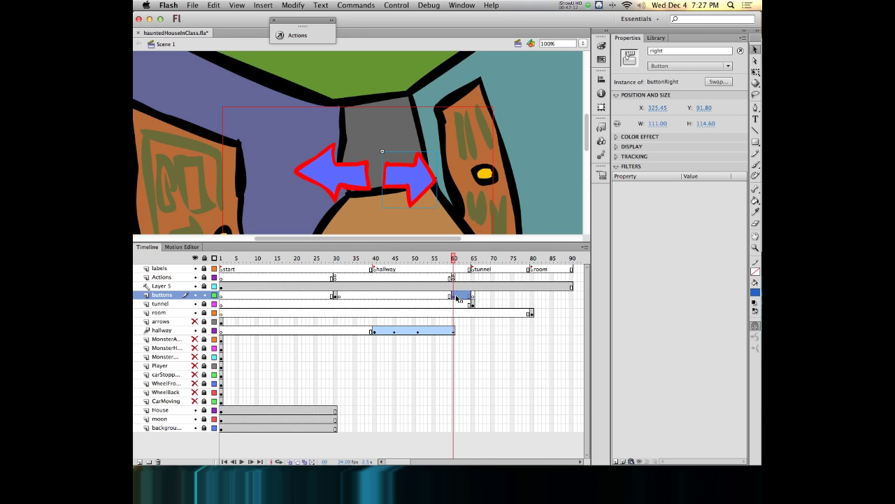
Select the left arrow at frame 60 and look up the Click to Go to Frame and Play code snippet, leaving it unapplied
{"action": "left_click", "coordinate": [454, 260]}
{"action": "left_click", "coordinate": [453, 260]}
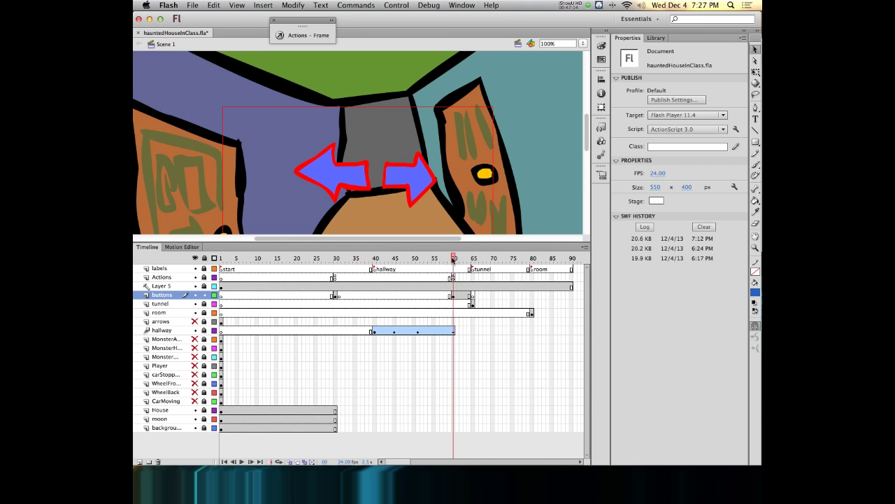
{"action": "mouse_move", "coordinate": [453, 260]}
{"action": "left_mouse_down"}
{"action": "mouse_move", "coordinate": [480, 259]}
{"action": "mouse_move", "coordinate": [454, 261]}
{"action": "left_mouse_up"}
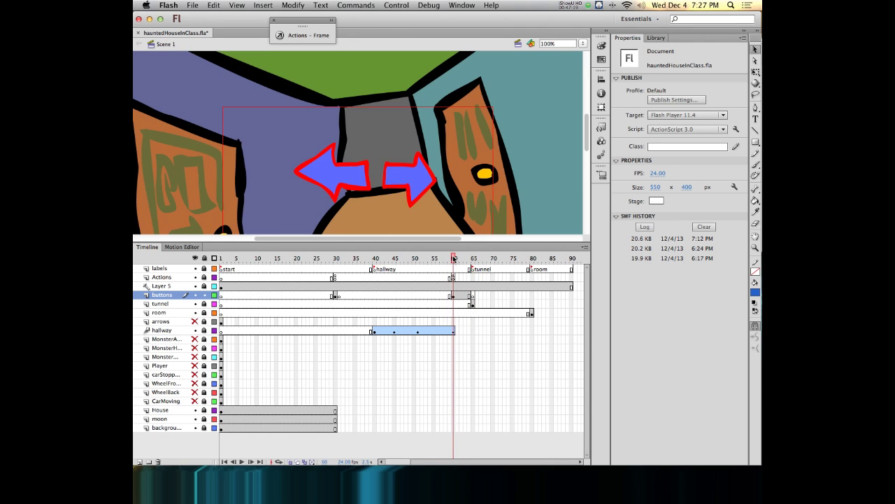
{"action": "left_click", "coordinate": [340, 179]}
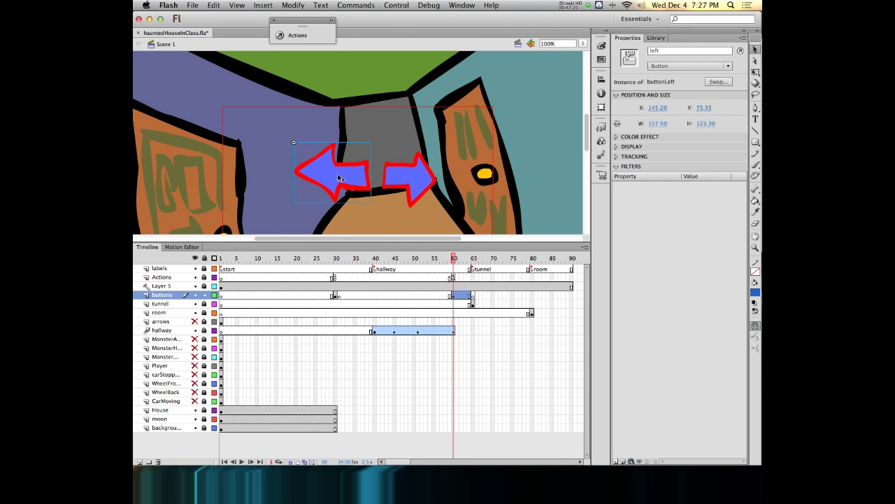
{"action": "left_click", "coordinate": [601, 128]}
{"action": "mouse_move", "coordinate": [475, 185]}
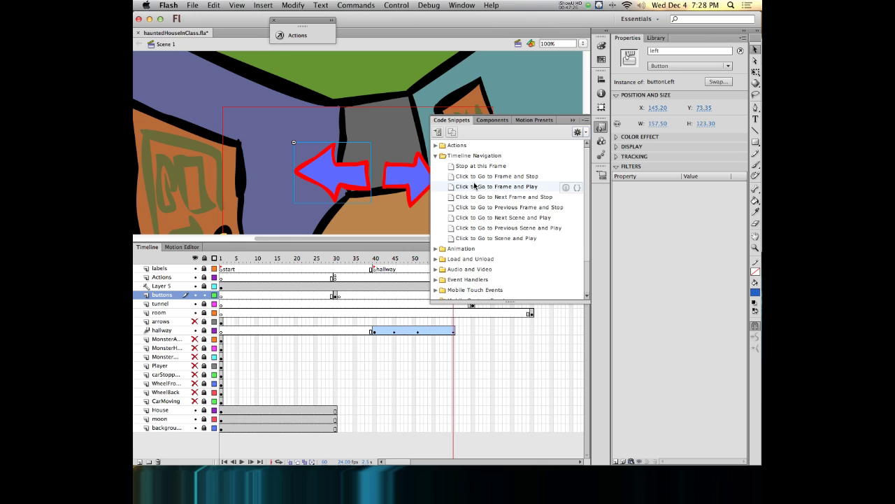
{"action": "left_click", "coordinate": [475, 186]}
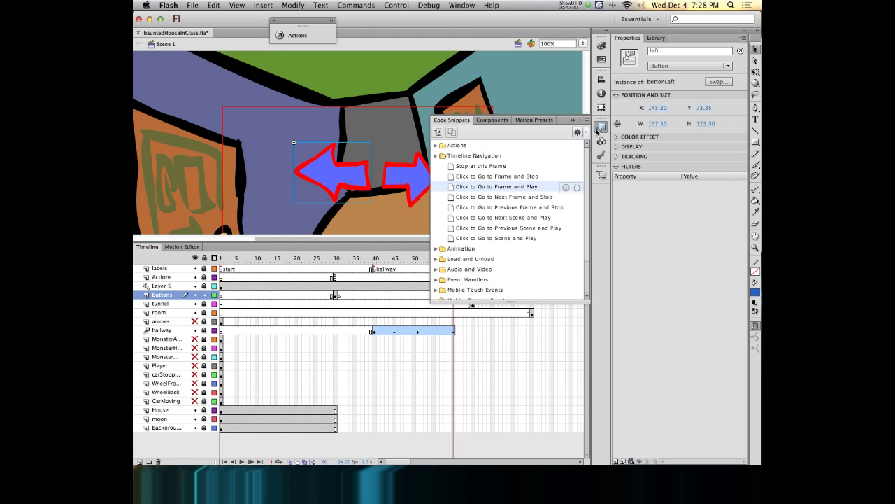
{"action": "left_click", "coordinate": [599, 130]}
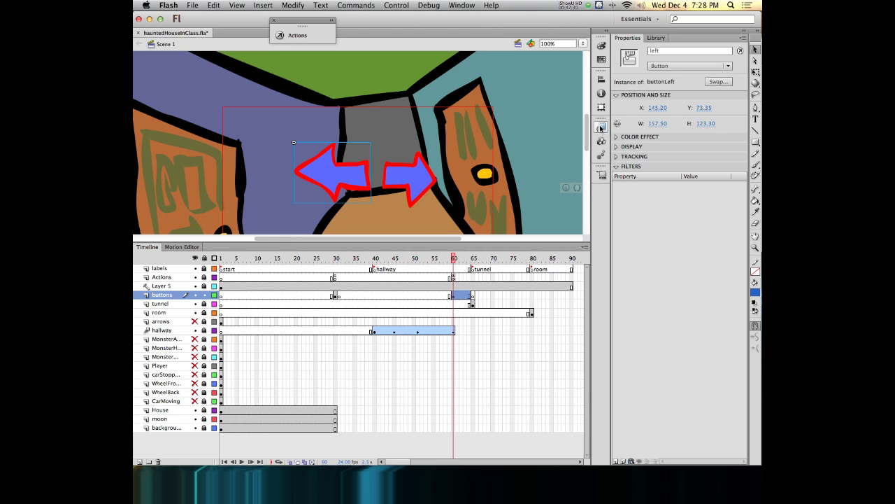
Check the tunnel frame at 65, and apply the Click to Go to Frame and Stop snippet to the left arrow at frame 60
{"action": "left_click", "coordinate": [474, 259]}
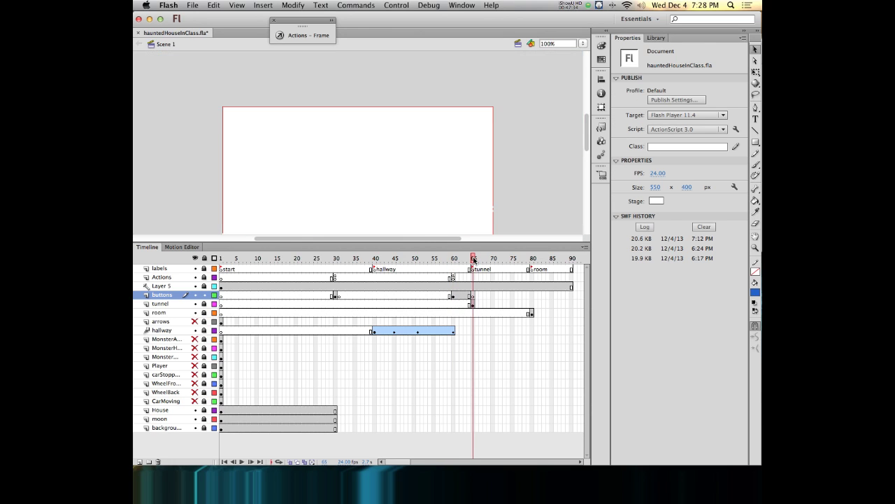
{"action": "left_click_drag", "start_coordinate": [473, 259], "coordinate": [473, 260]}
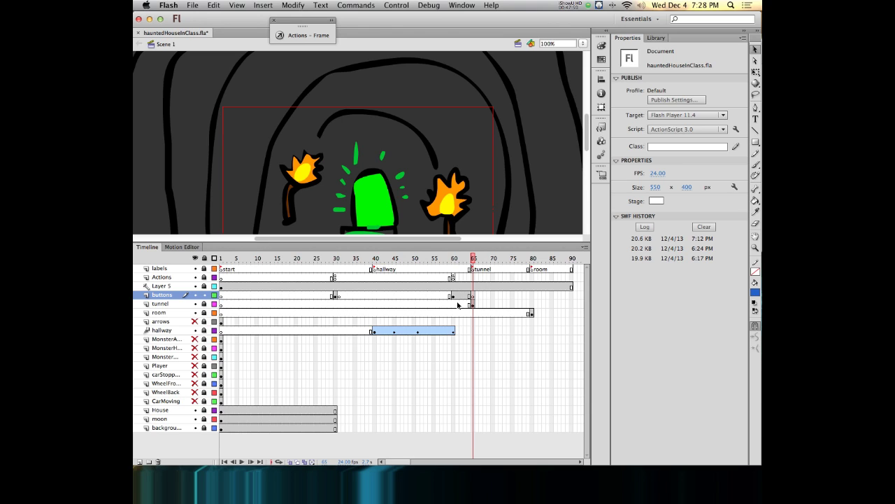
{"action": "left_click_drag", "start_coordinate": [474, 263], "coordinate": [455, 266]}
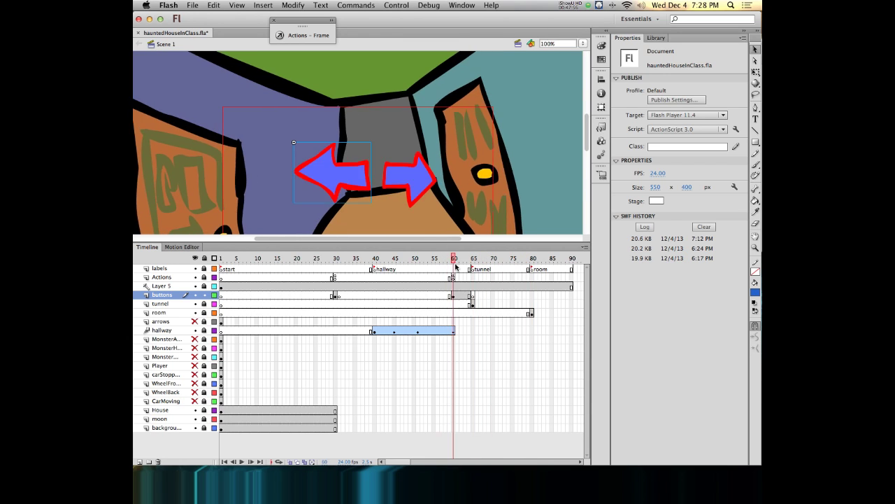
{"action": "left_click", "coordinate": [339, 176]}
{"action": "left_click", "coordinate": [602, 127]}
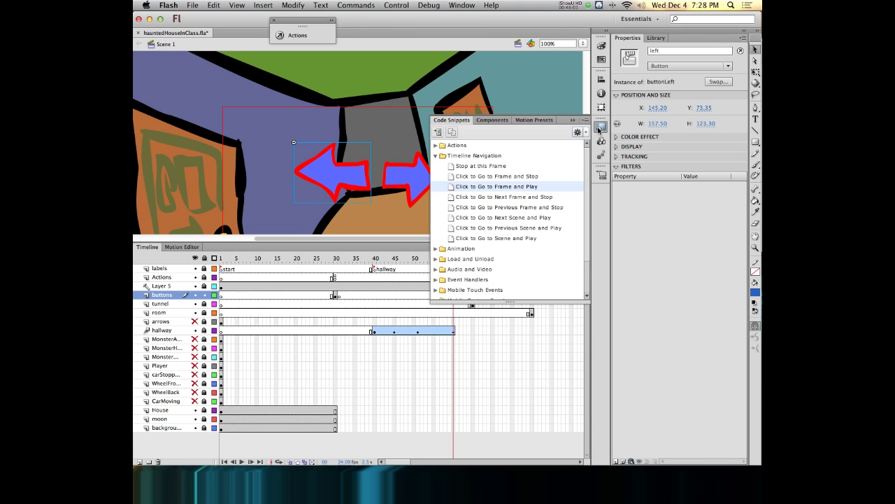
{"action": "mouse_move", "coordinate": [508, 176]}
{"action": "left_click", "coordinate": [577, 177]}
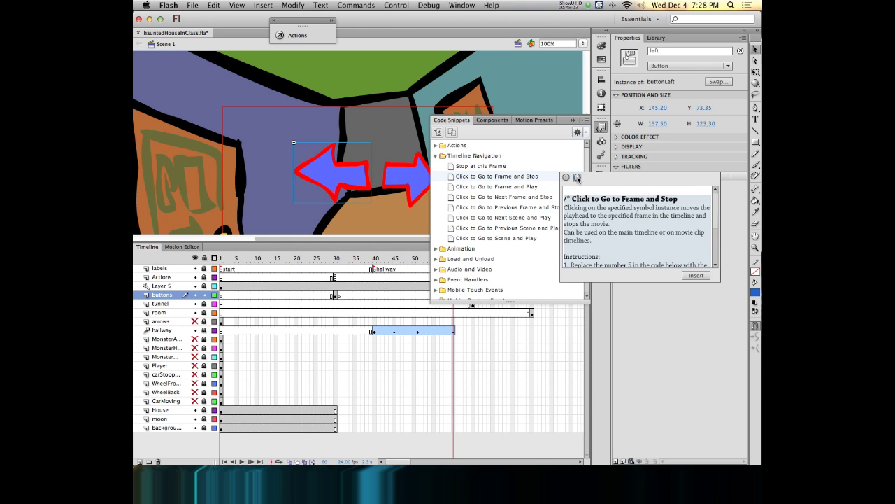
{"action": "left_click", "coordinate": [697, 275]}
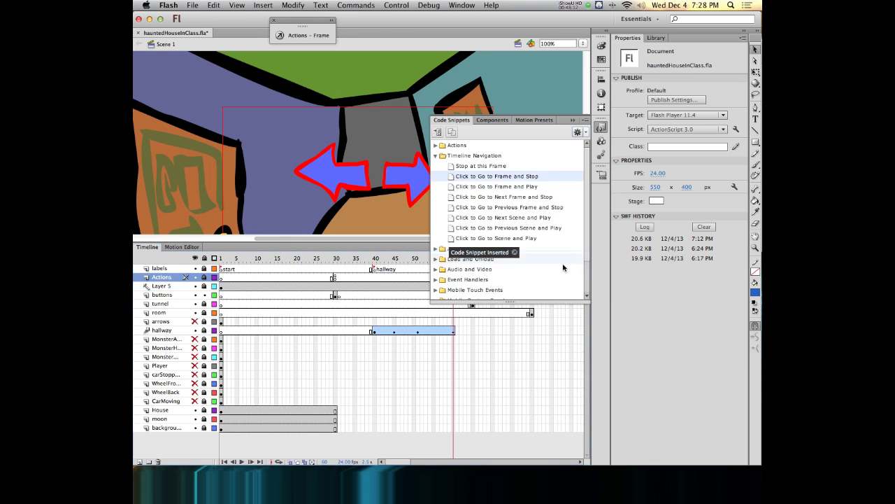
{"action": "left_click", "coordinate": [601, 128]}
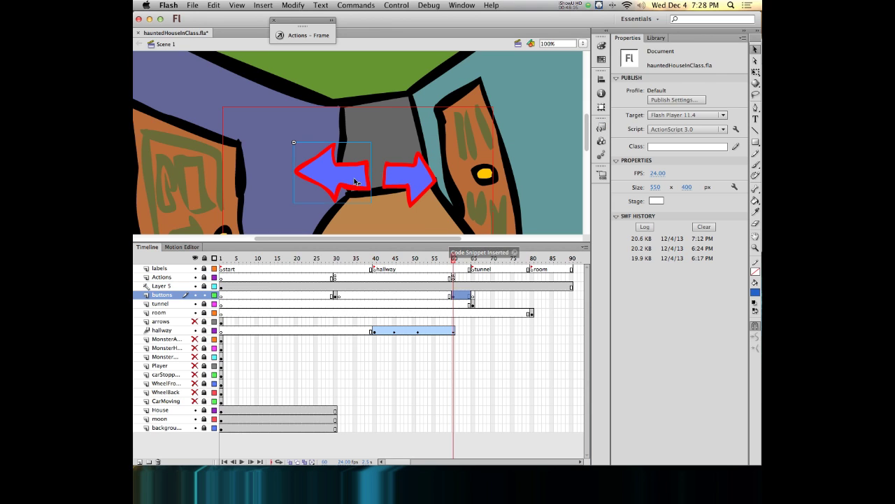
Apply the Click to Go to Frame and Stop code snippet to the right arrow at frame 60
{"action": "left_click", "coordinate": [396, 177]}
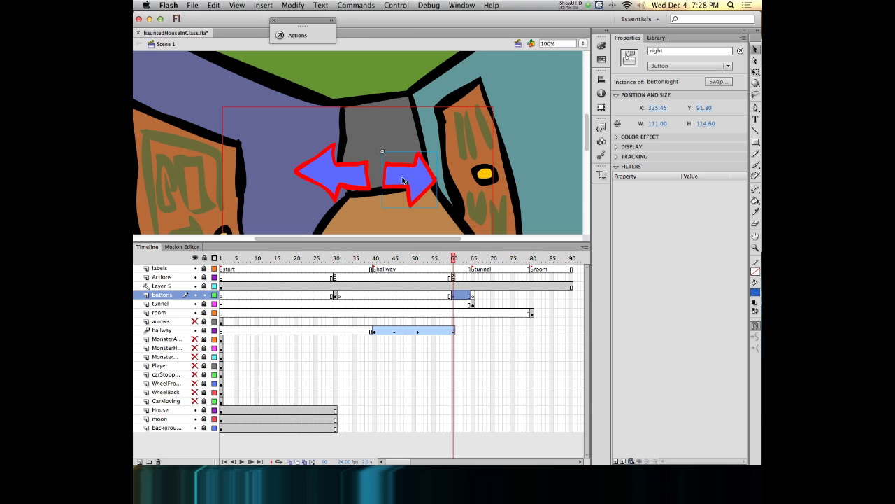
{"action": "left_click", "coordinate": [601, 128]}
{"action": "left_click", "coordinate": [482, 176]}
{"action": "left_click", "coordinate": [578, 178]}
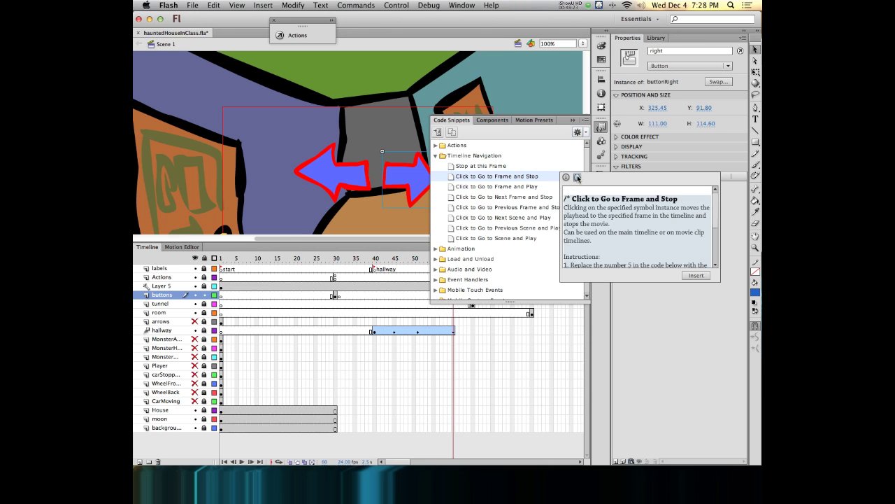
{"action": "left_click", "coordinate": [694, 275]}
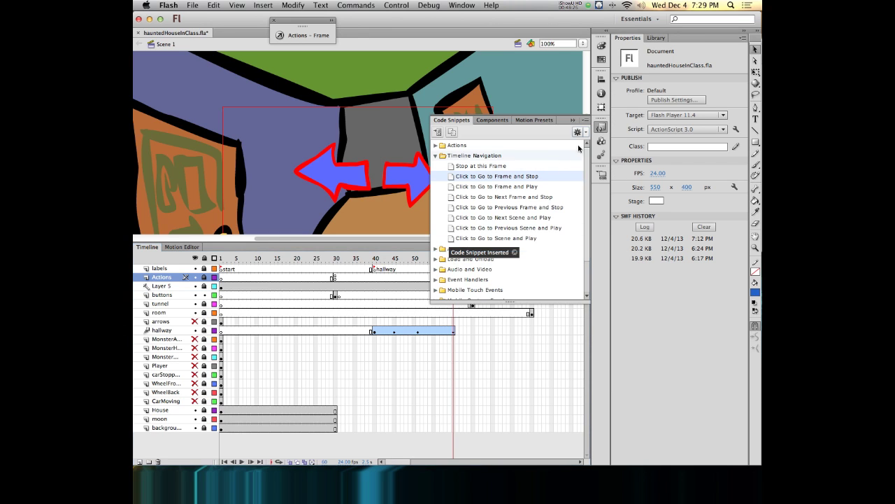
{"action": "left_click", "coordinate": [601, 127]}
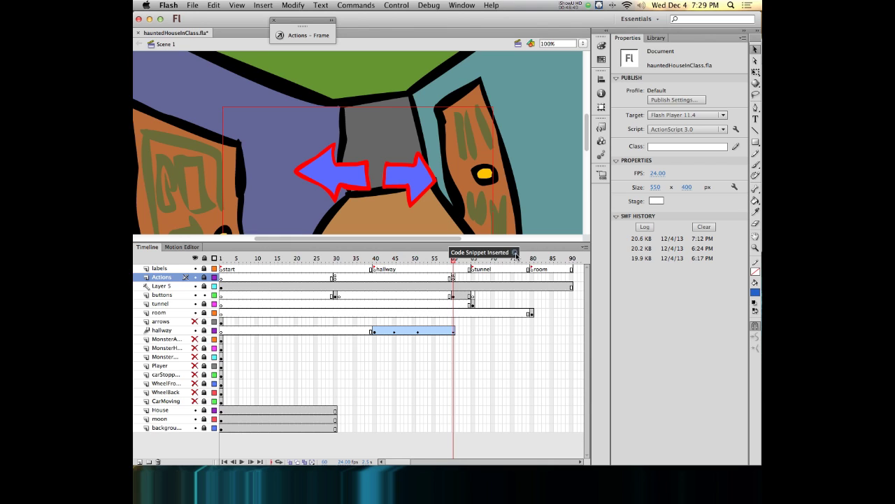
Open the frame 60 script and delete the comment text around stop(), down to the left arrow's event listener
{"action": "left_click", "coordinate": [463, 5]}
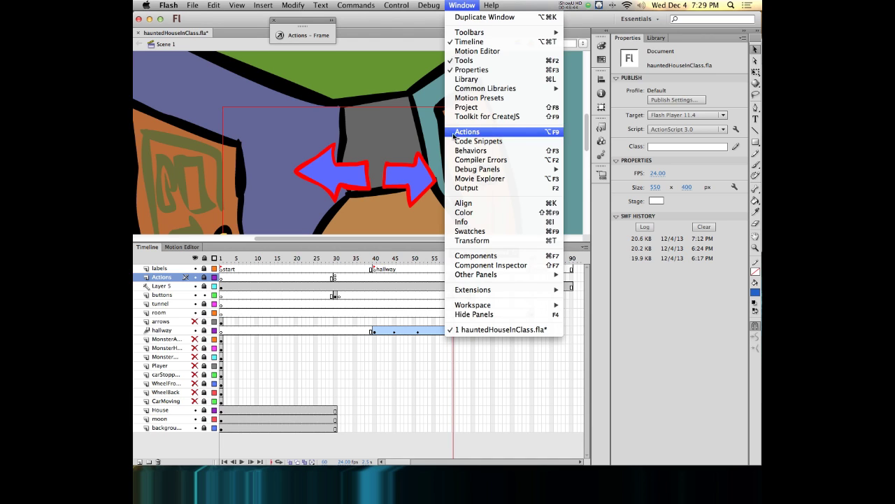
{"action": "left_click", "coordinate": [493, 5]}
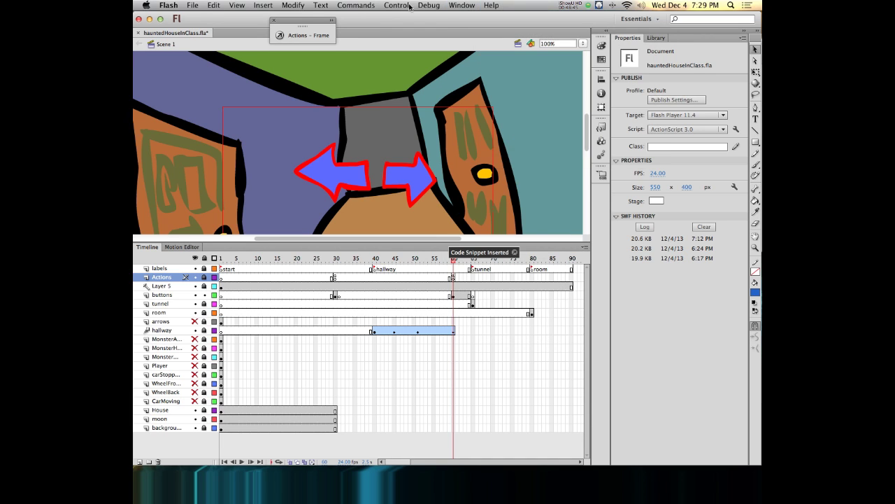
{"action": "left_click", "coordinate": [314, 36]}
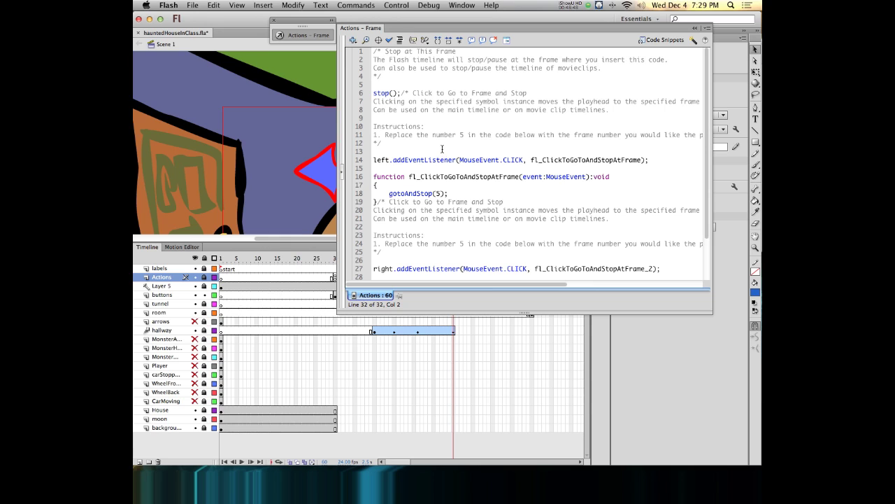
{"action": "left_click_drag", "start_coordinate": [373, 51], "coordinate": [370, 93]}
{"action": "key", "text": "BackSpace"}
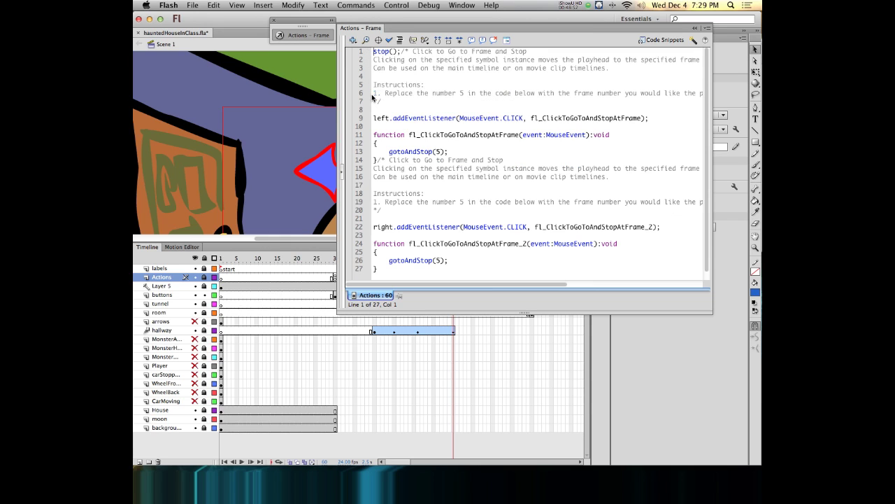
{"action": "left_click_drag", "start_coordinate": [401, 51], "coordinate": [412, 72]}
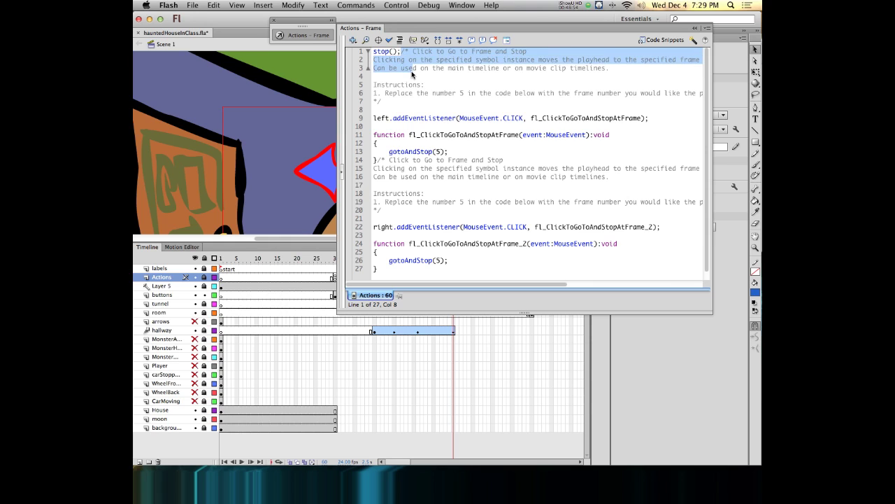
{"action": "key", "text": "BackSpace"}
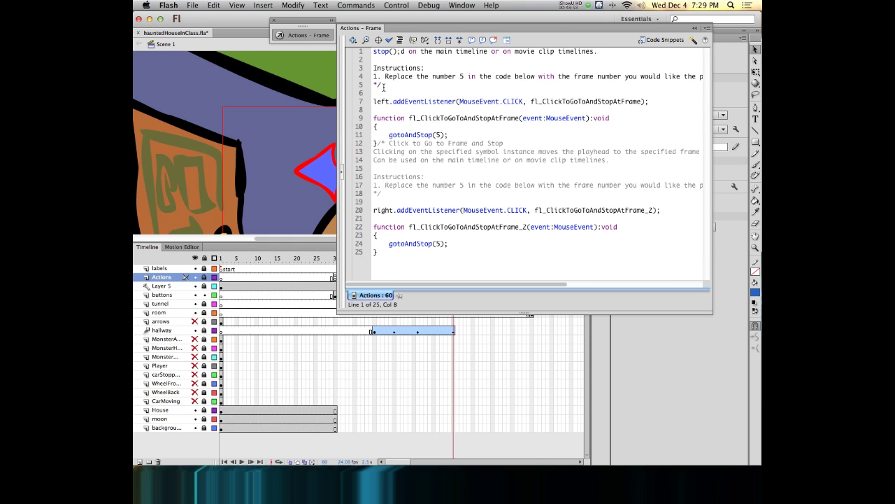
{"action": "left_click_drag", "start_coordinate": [383, 85], "coordinate": [401, 52]}
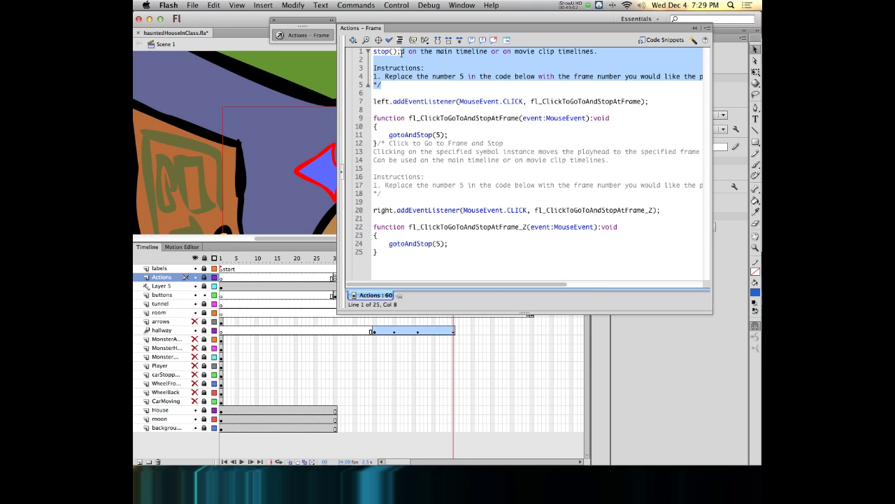
{"action": "key", "text": "BackSpace"}
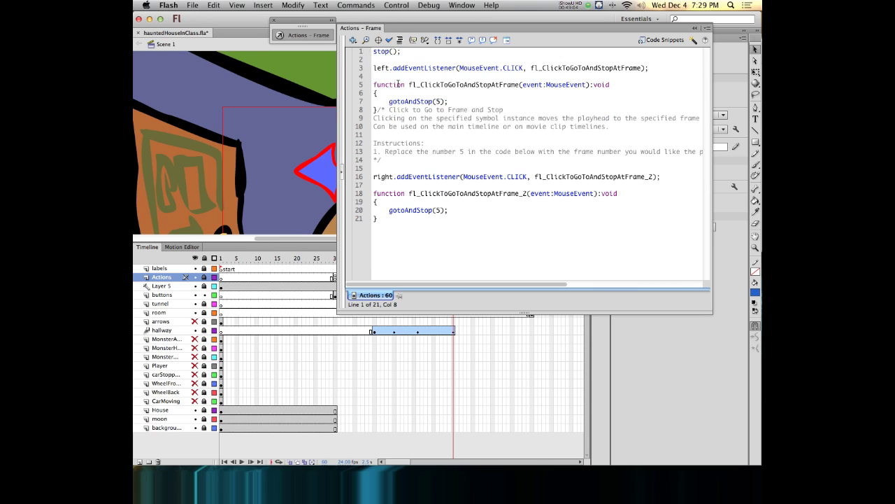
Delete the comment block between the two arrow functions and separate them with a blank line
{"action": "left_click_drag", "start_coordinate": [378, 109], "coordinate": [391, 165]}
{"action": "key", "text": "BackSpace"}
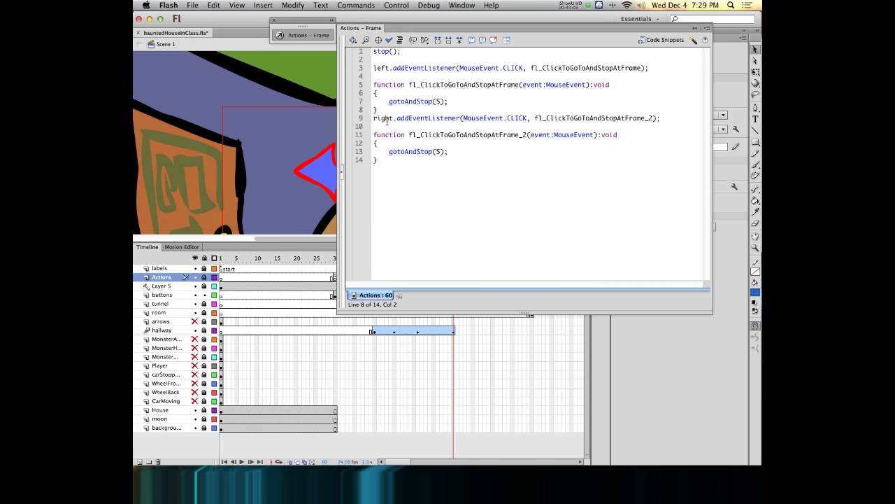
{"action": "key", "text": "Return"}
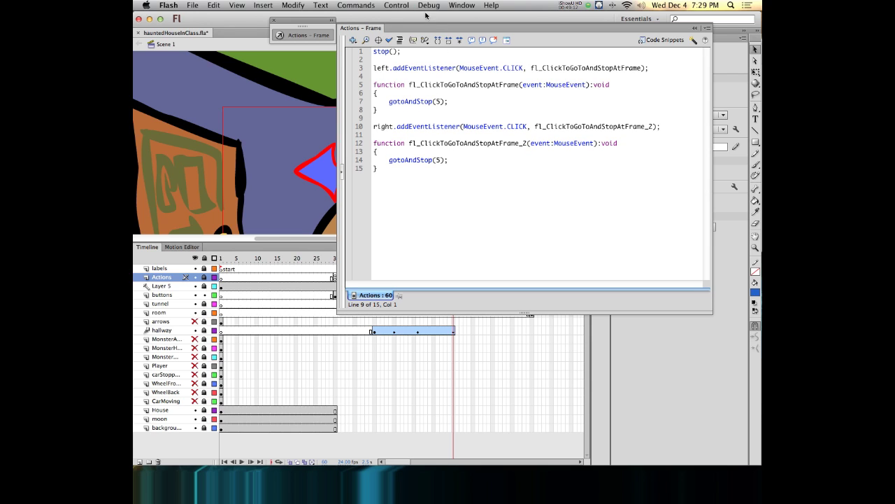
{"action": "left_click", "coordinate": [313, 37]}
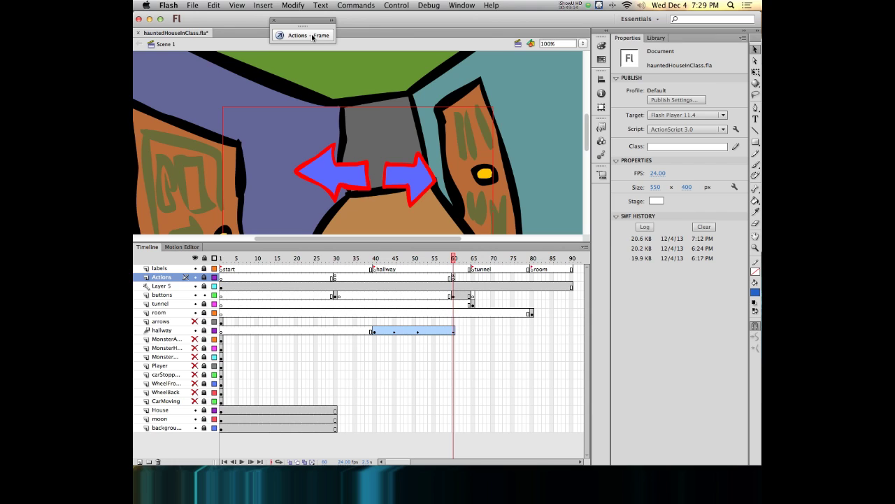
Set the left arrow function's gotoAndStop target in the frame 60 script to the label "tunnel"
{"action": "left_click", "coordinate": [313, 37]}
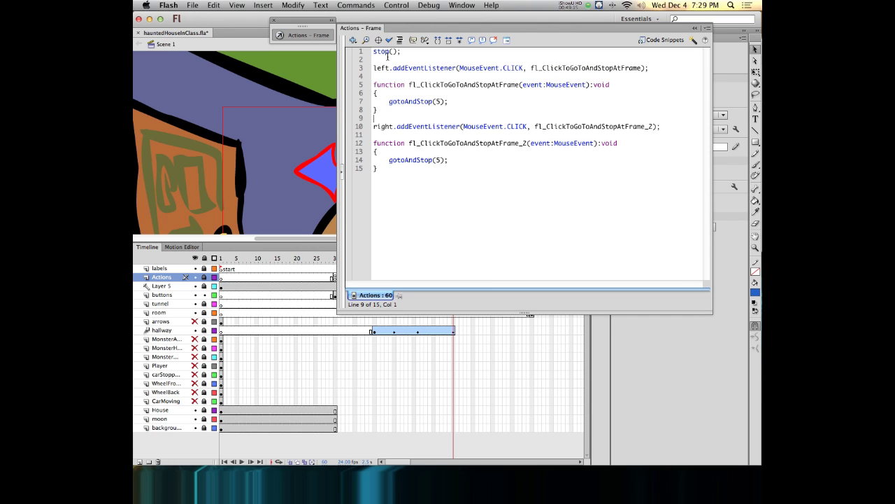
{"action": "left_click", "coordinate": [439, 101]}
{"action": "type", "text": "\"\""}
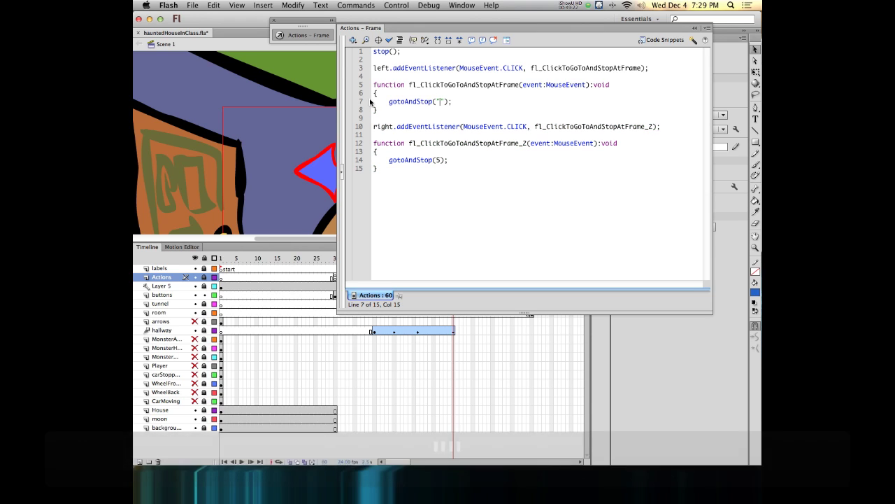
{"action": "type", "text": "turnn"}
{"action": "key", "text": "BackSpace"}
{"action": "key", "text": "BackSpace"}
{"action": "key", "text": "BackSpace"}
{"action": "type", "text": "nnel"}
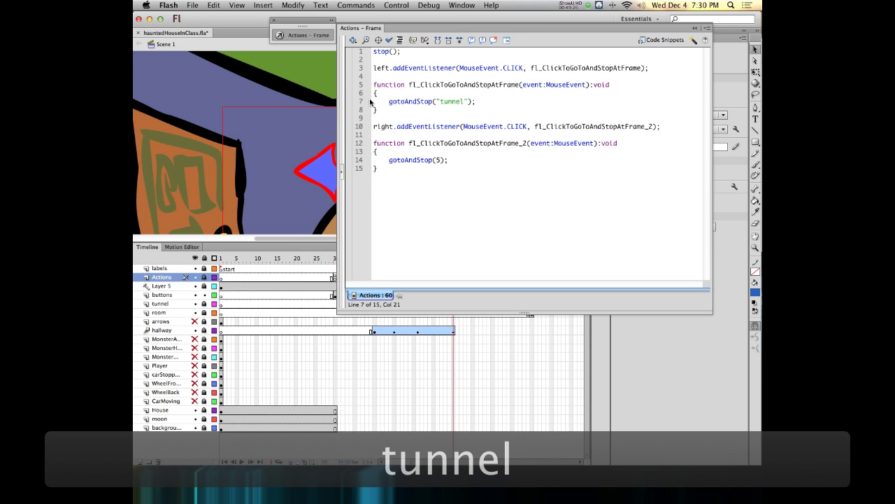
Set the right arrow function's gotoAndStop target to the label "room"
{"action": "left_click", "coordinate": [438, 160]}
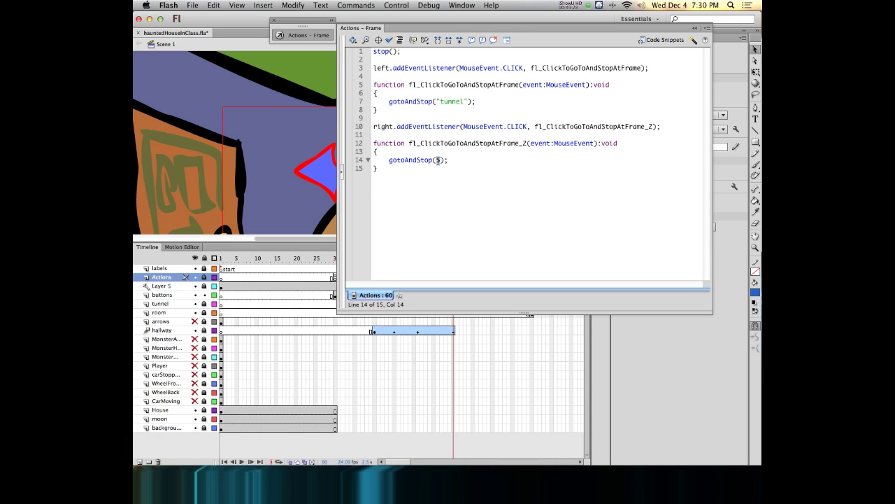
{"action": "double_click", "coordinate": [438, 161]}
{"action": "type", "text": "\""}
{"action": "key", "text": "Left"}
{"action": "type", "text": "room"}
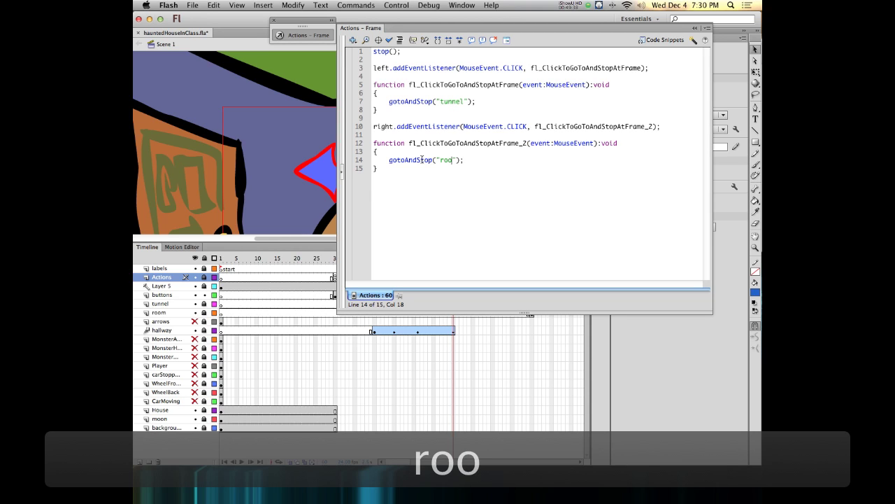
Try the capitalised spelling "ROOM" in the right arrow's gotoAndStop call, and restore it to "room"
{"action": "key", "text": "BackSpace"}
{"action": "key", "text": "BackSpace"}
{"action": "key", "text": "BackSpace"}
{"action": "key", "text": "BackSpace"}
{"action": "type", "text": "Roo"}
{"action": "key", "text": "BackSpace"}
{"action": "key", "text": "BackSpace"}
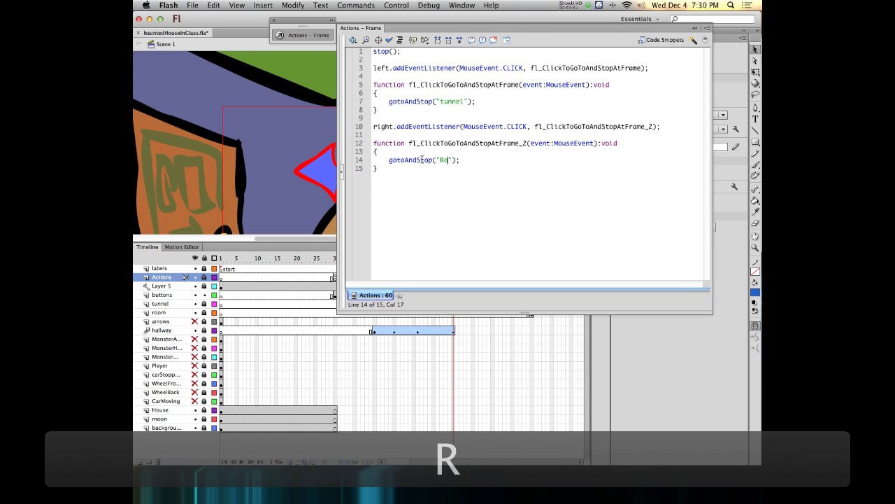
{"action": "type", "text": "OOM"}
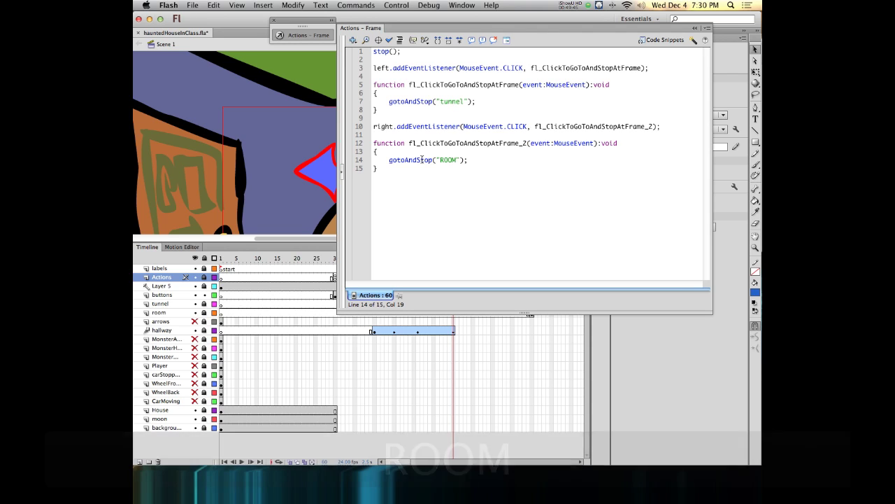
{"action": "key", "text": "BackSpace"}
{"action": "key", "text": "BackSpace"}
{"action": "key", "text": "BackSpace"}
{"action": "key", "text": "BackSpace"}
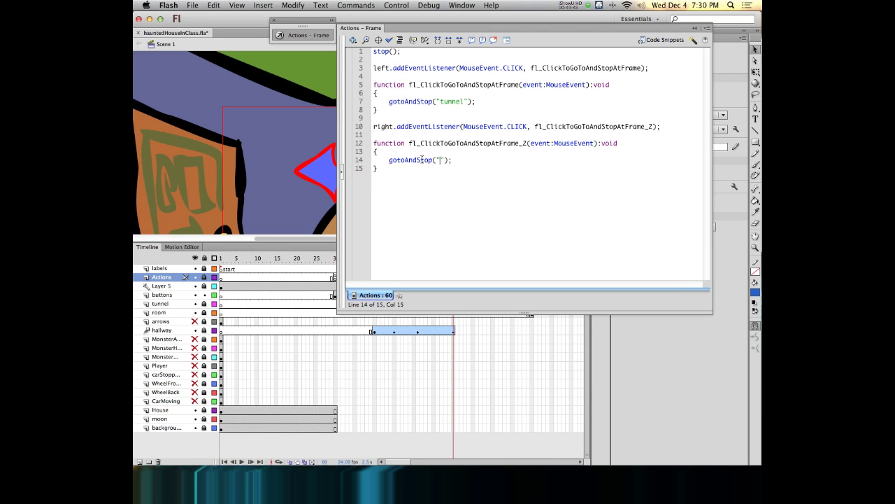
{"action": "type", "text": "room"}
Save the file and test the movie, entering the hallway with the round green button and following the left arrow
{"action": "left_click", "coordinate": [280, 35]}
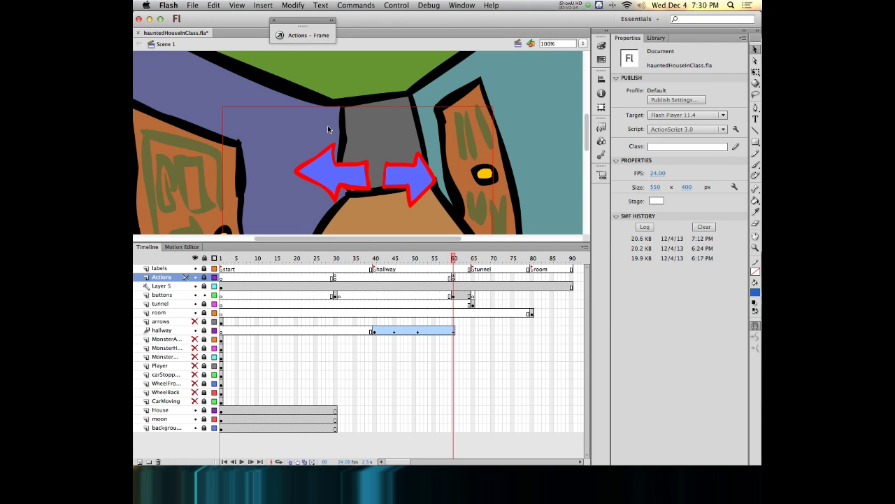
{"action": "key", "text": "super+s"}
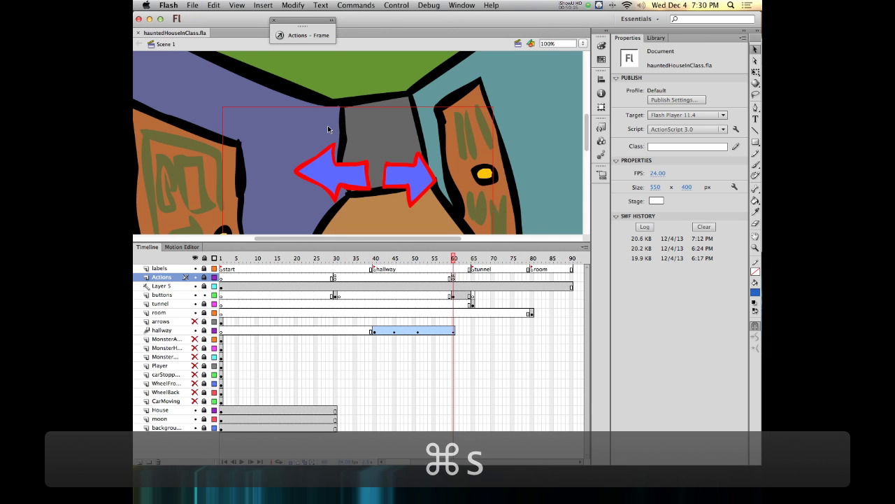
{"action": "key", "text": "super+Return"}
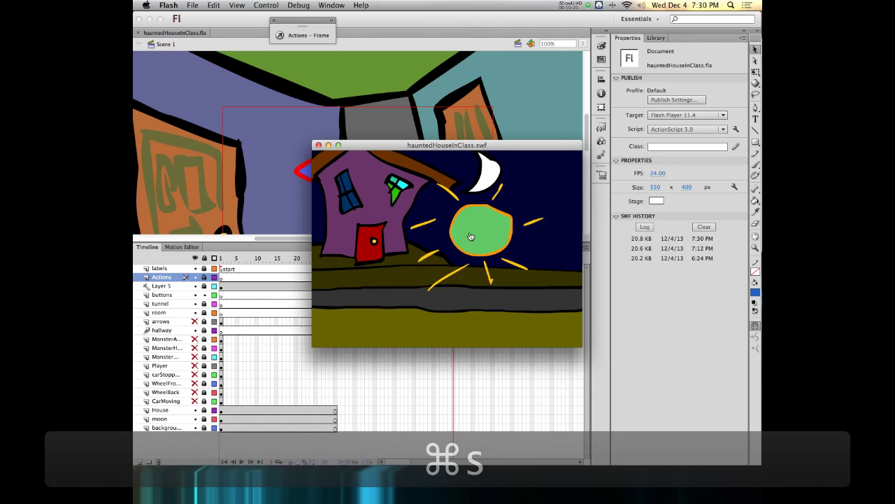
{"action": "left_click", "coordinate": [494, 230]}
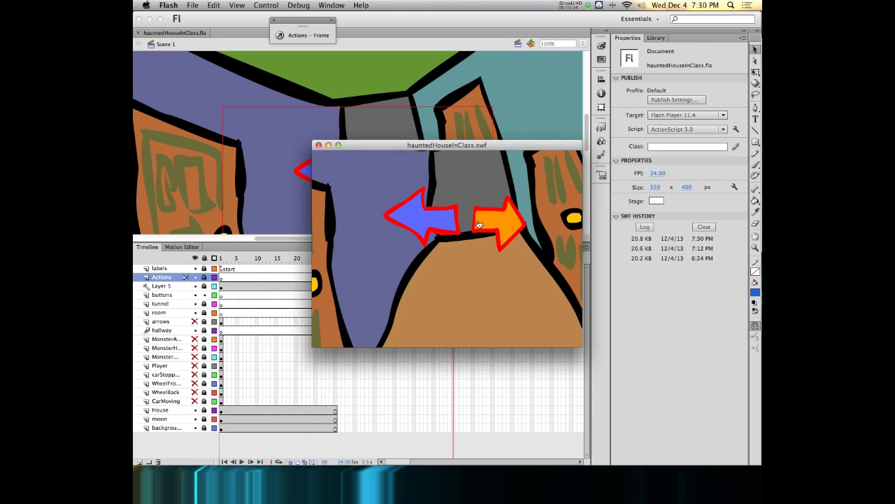
{"action": "left_click", "coordinate": [430, 224]}
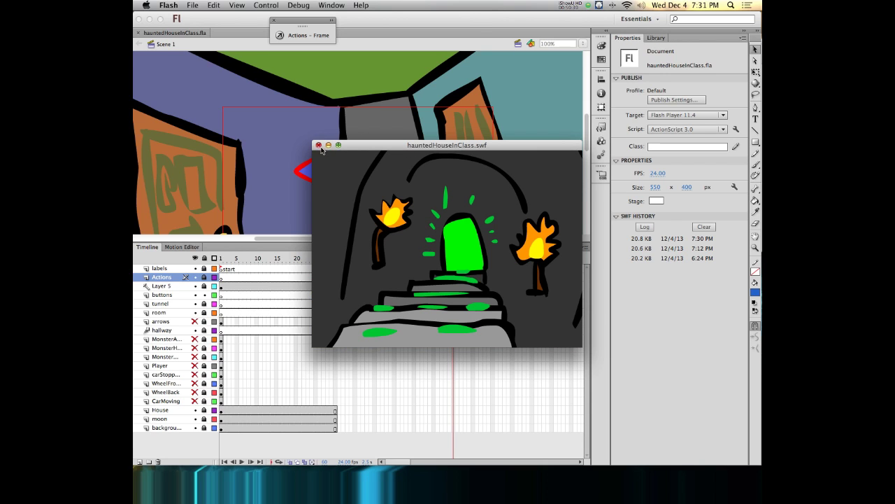
{"action": "key", "text": "super+Return"}
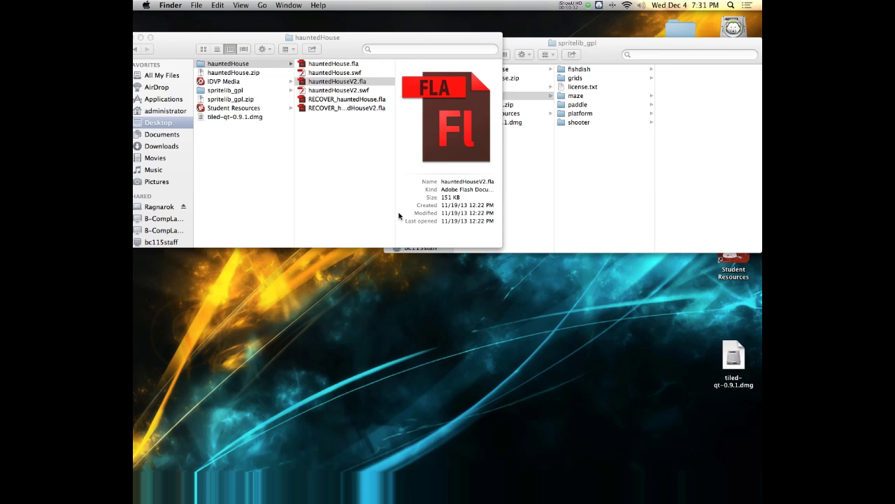